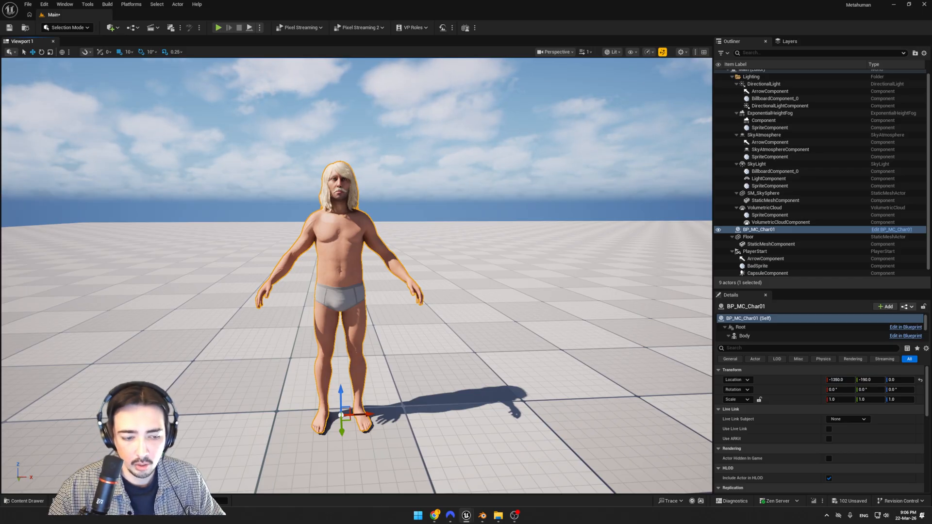
- Examine the BP_MC_Char01 MetaHuman from closer up and at different heights in the level viewport
key(w)
scroll(273, 369, down, 6)
right_drag(272, 369, 277, 315)
key(a)
key(d)
key(s)
mouse_move(393, 269)
right_down()
mouse_move(396, 315)
mouse_move(394, 269)
mouse_move(374, 289)
mouse_move(320, 293)
mouse_move(394, 278)
right_up()
key(w)
key(w)
key(d)
key(a)
key(s)
key(w)
- Export the SKM_MC_Char01_BodyMesh skeletal mesh from the MC_Char01 Body folder as an FBX into Clothes_Transfer, keeping the default export options
click(35, 507)
click(173, 383)
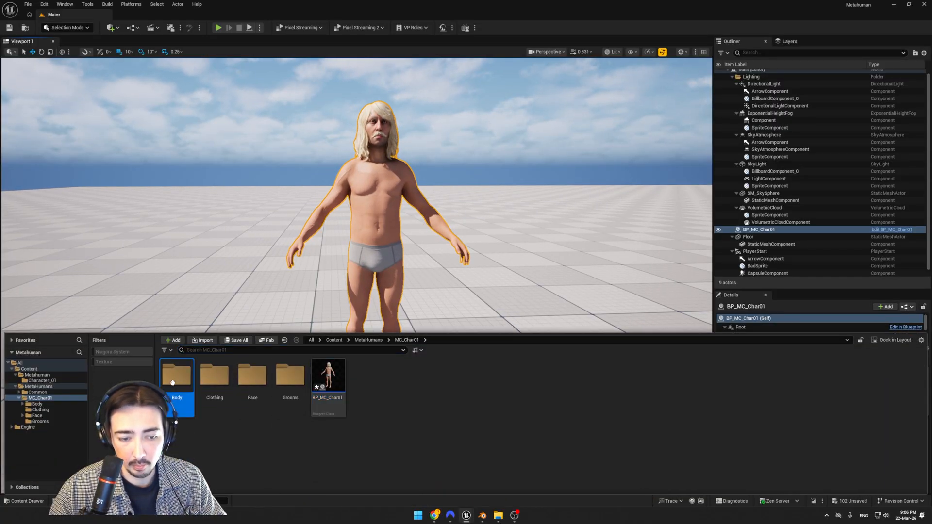
double_click(173, 383)
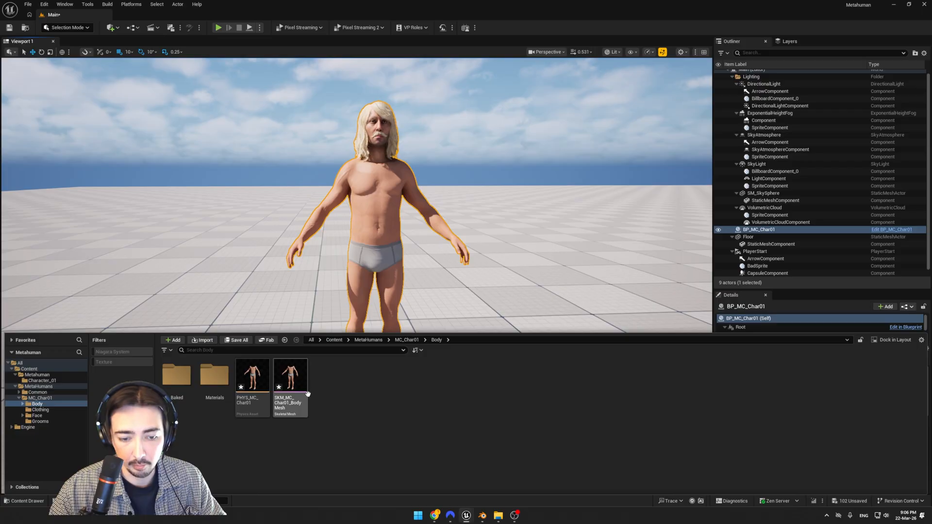
right_click(305, 390)
mouse_move(341, 246)
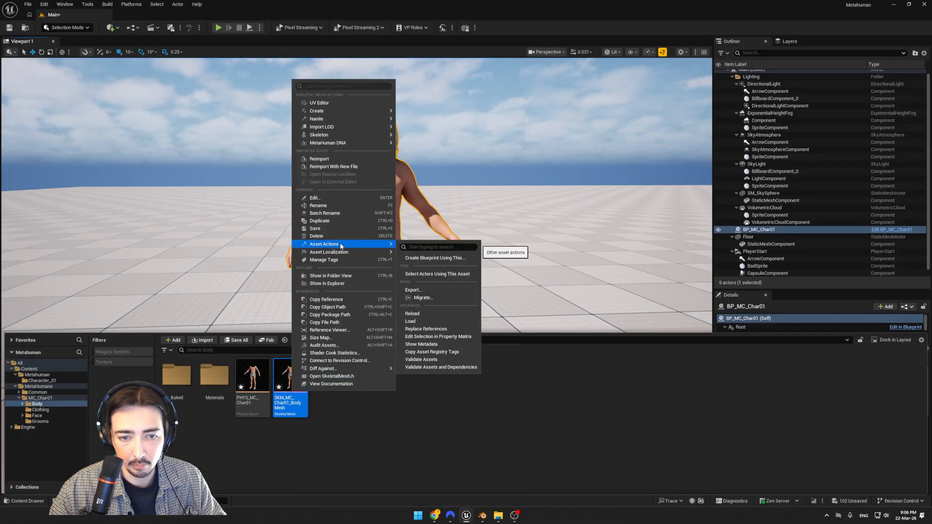
click(435, 290)
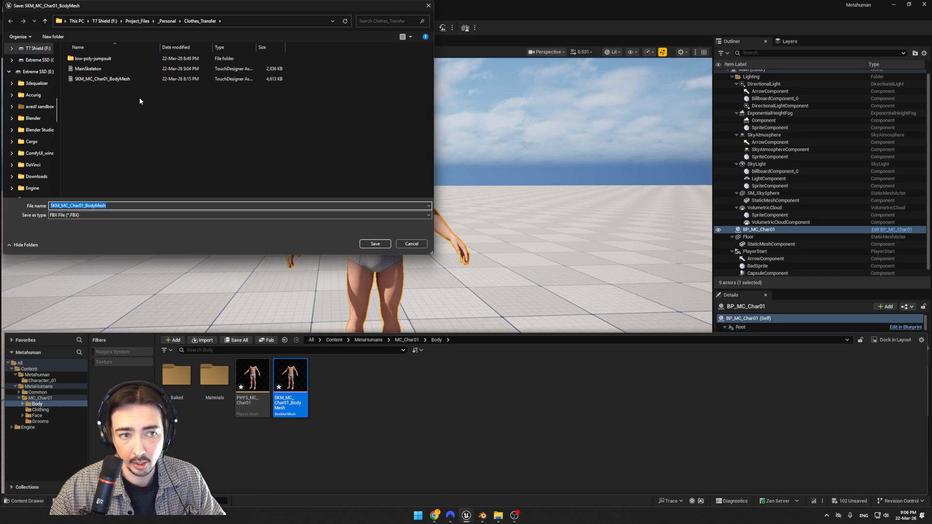
click(373, 243)
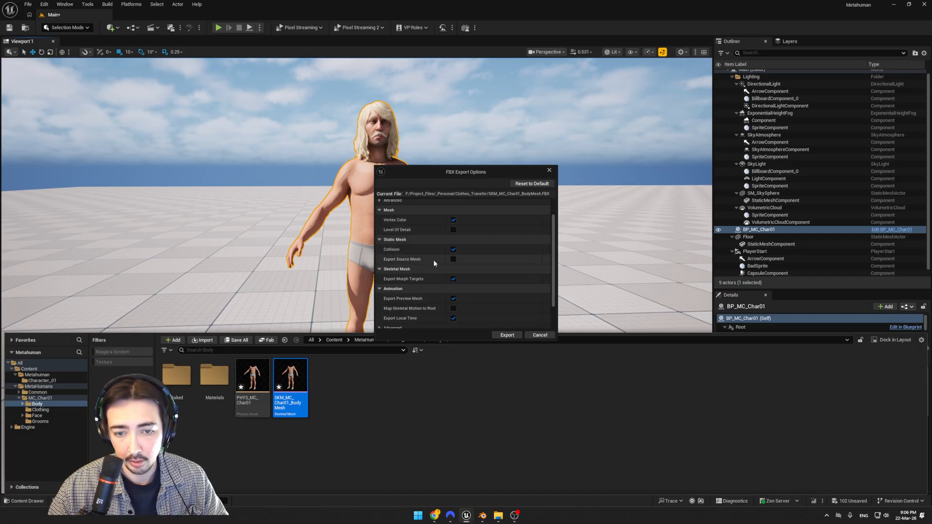
scroll(433, 260, down, 2)
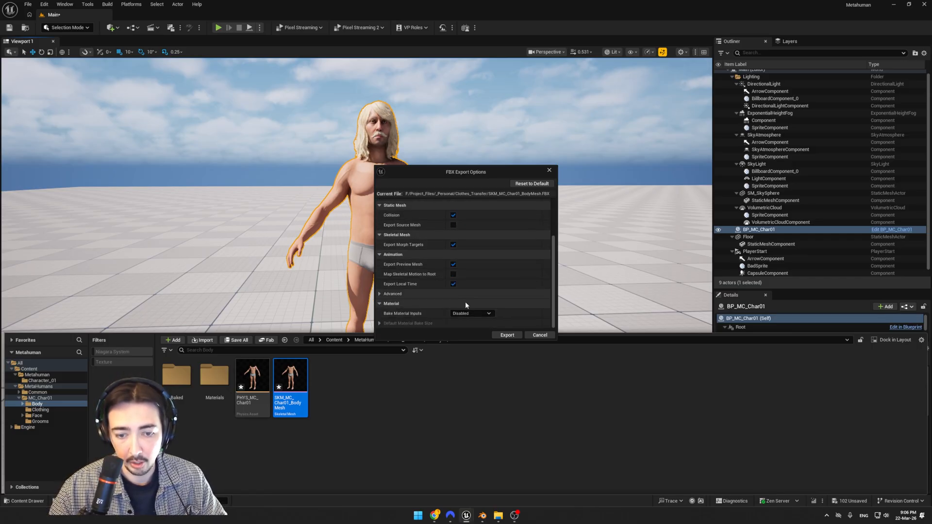
click(506, 335)
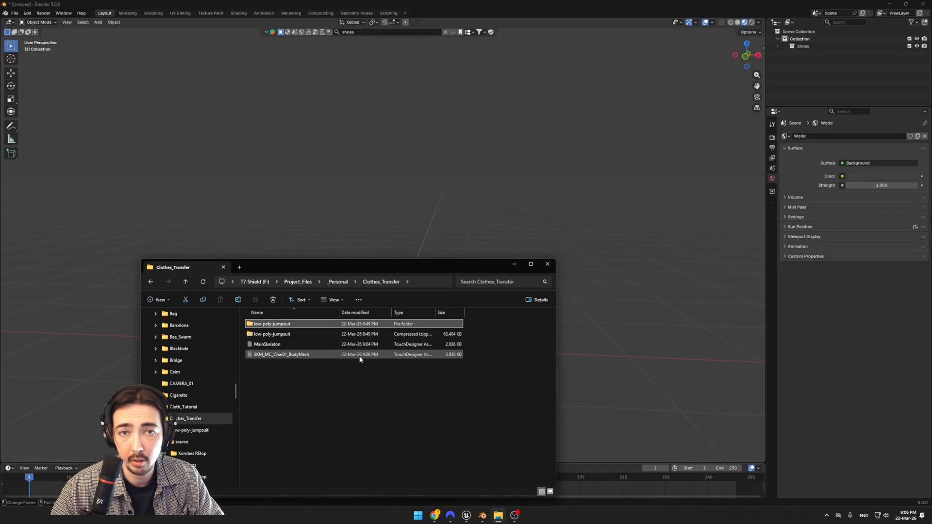
- Switch to Blender and import the SKM_MC_Char01_BodyMesh FBX from the Clothes_Transfer folder with default settings
drag(327, 267, 617, 231)
drag(570, 318, 370, 312)
click(355, 445)
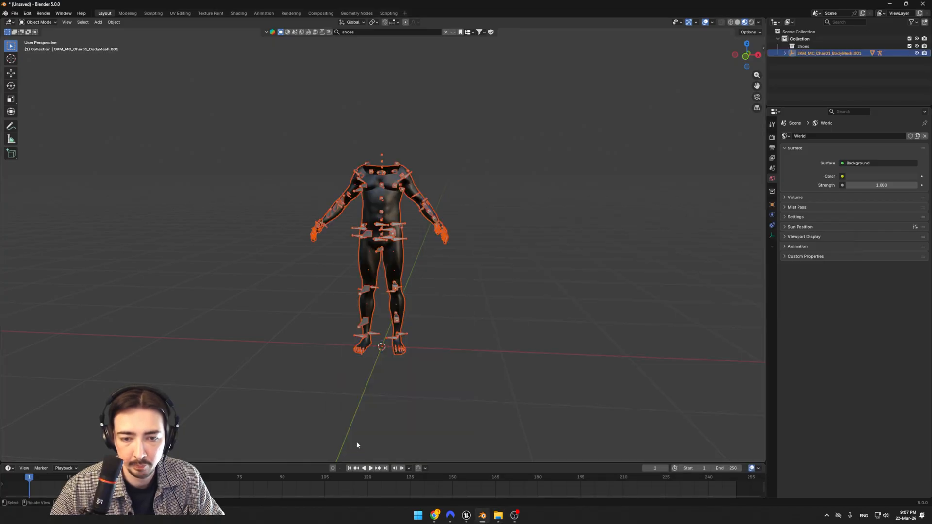
scroll(383, 287, up, 5)
middle_drag(382, 287, 395, 264)
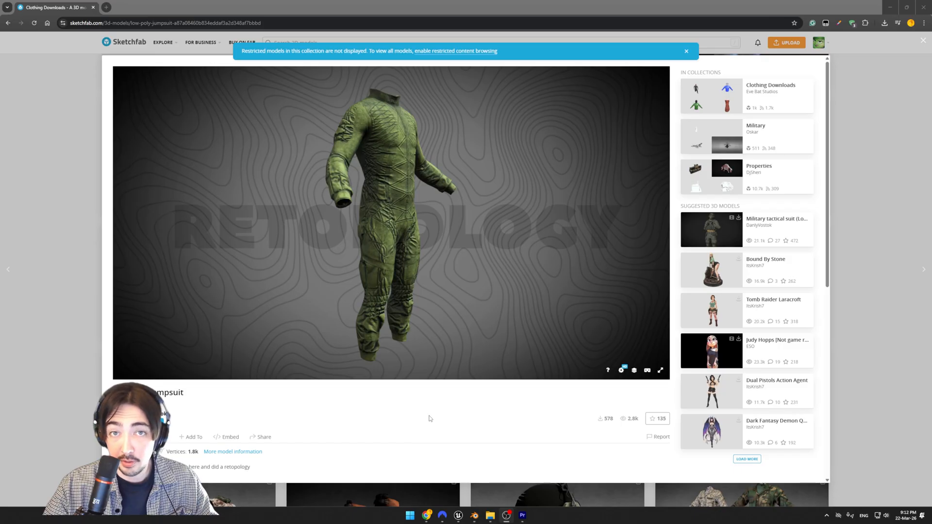
- Inspect the low-poly jumpsuit model on Sketchfab from behind and open its download options
mouse_move(448, 254)
mouse_down()
mouse_move(437, 241)
mouse_move(418, 256)
mouse_move(449, 241)
mouse_up()
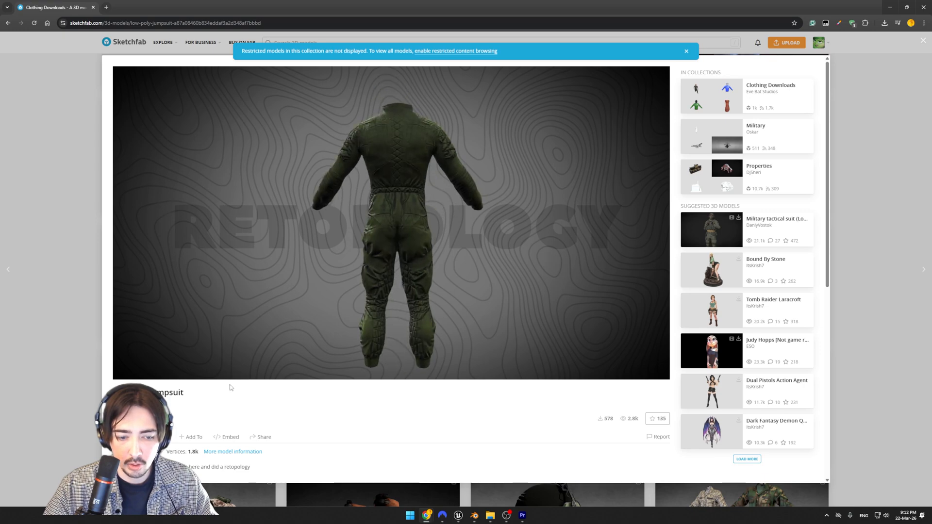
click(142, 437)
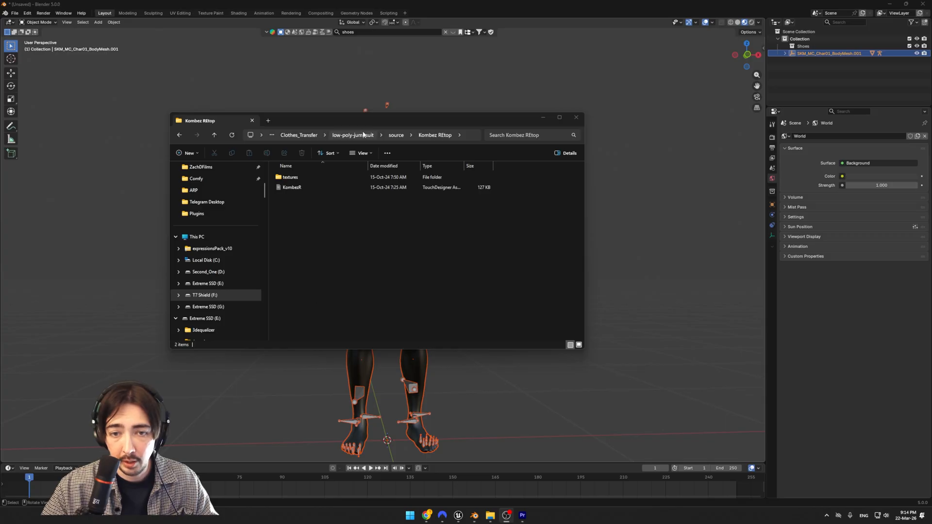
- Import the KombezR jumpsuit FBX from the Kombez REtop folder into the Blender scene with default settings
mouse_move(376, 125)
mouse_down()
mouse_move(429, 124)
mouse_move(426, 136)
mouse_up()
click(351, 205)
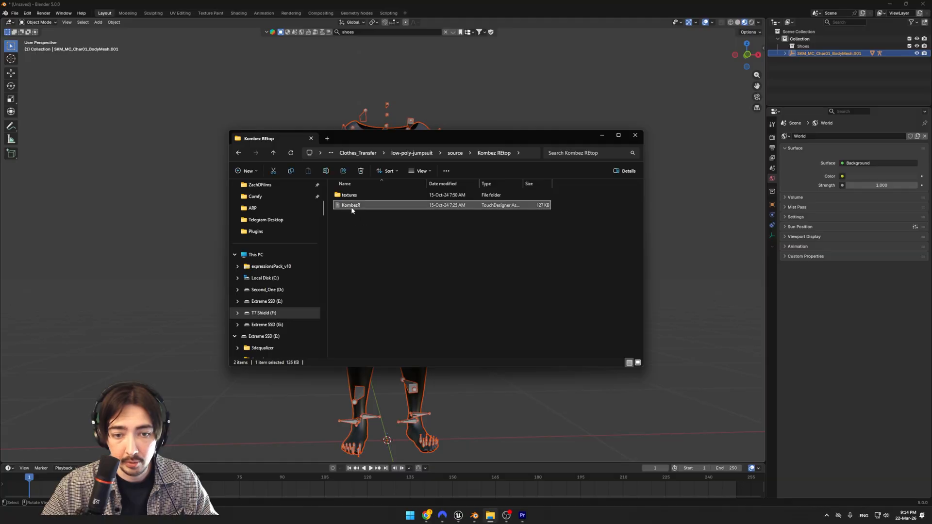
drag(351, 207, 120, 258)
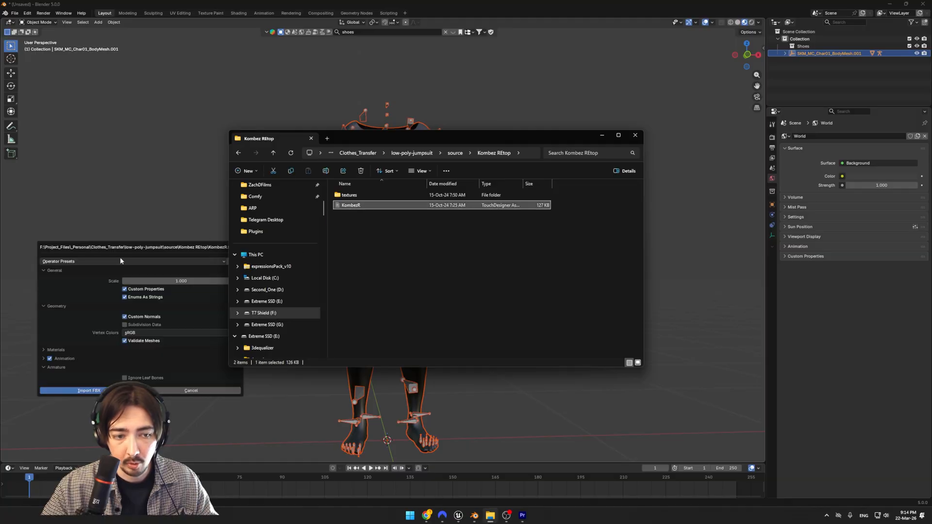
click(89, 391)
- Scale the jumpsuit uniformly in front view to about 1.05 so it matches the body's shoulders and legs
scroll(216, 333, down, 3)
scroll(244, 348, up, 1)
scroll(264, 339, up, 4)
middle_drag(271, 348, 298, 321)
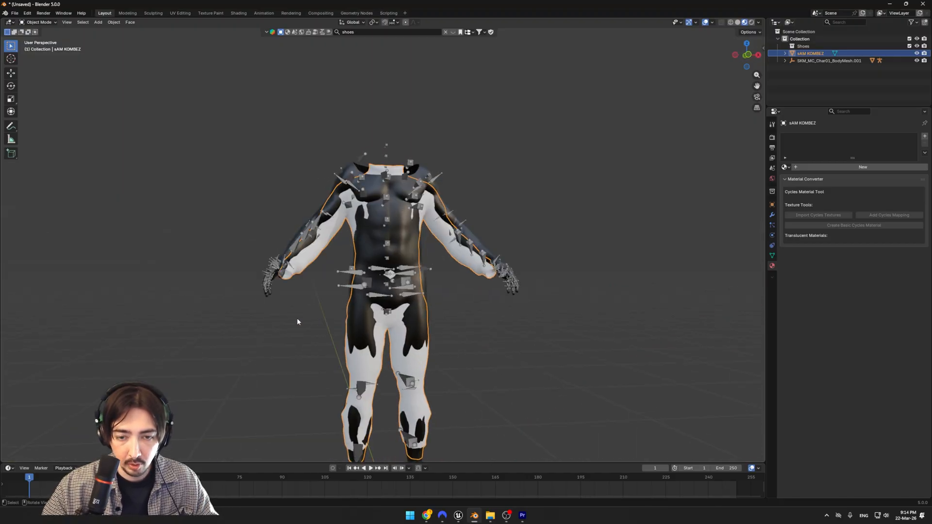
key(KP_1)
mouse_move(311, 338)
shift+middle_down()
mouse_move(306, 317)
mouse_move(316, 330)
shift+middle_up()
scroll(319, 332, down, 1)
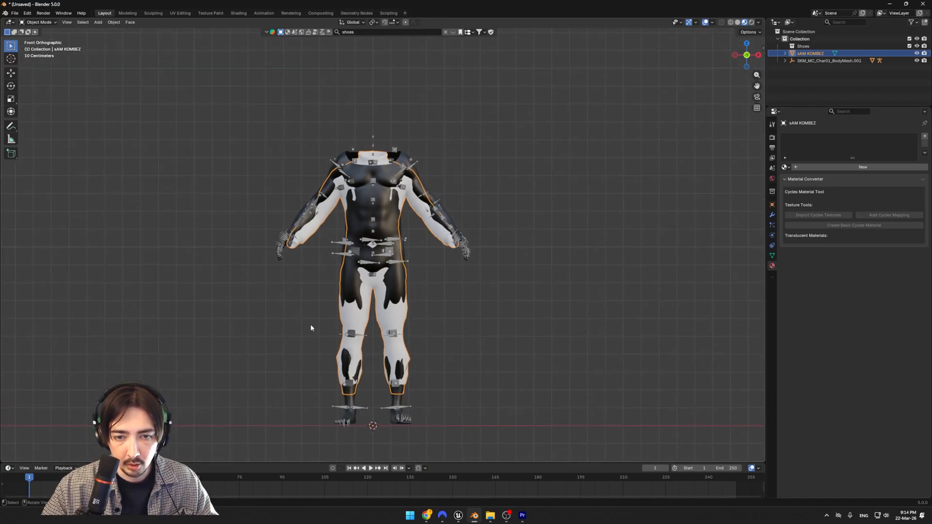
key(s)
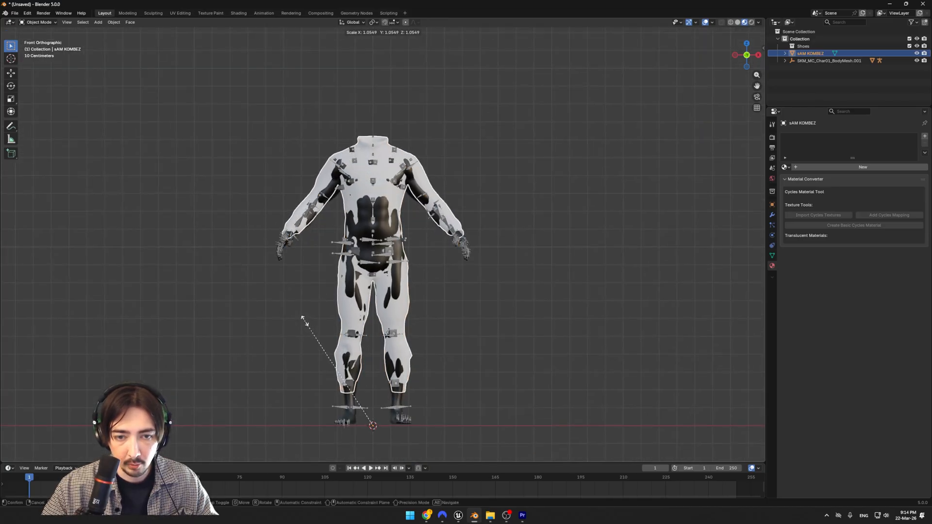
click(302, 316)
middle_drag(304, 337, 356, 339)
middle_drag(363, 280, 393, 238)
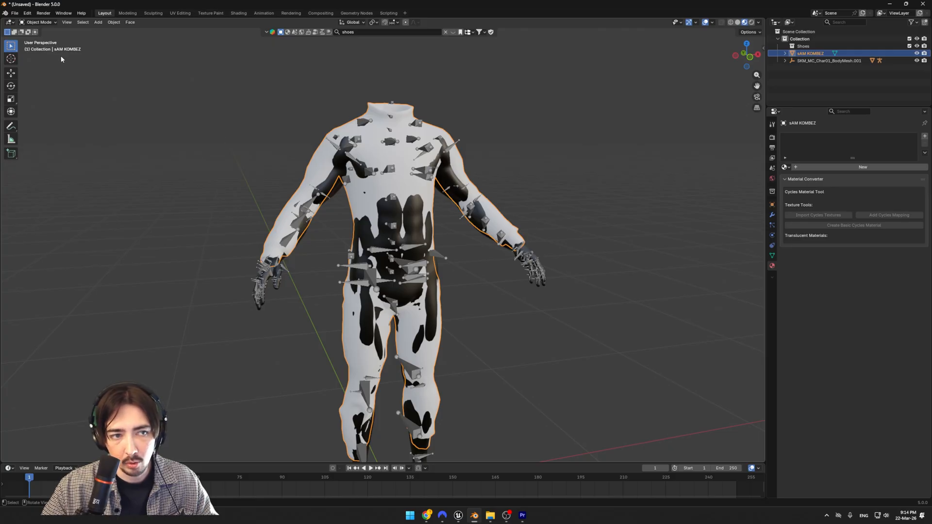
- Switch the jumpsuit to Sculpt Mode and inflate its chest and waist where the body pokes through
click(42, 22)
click(47, 50)
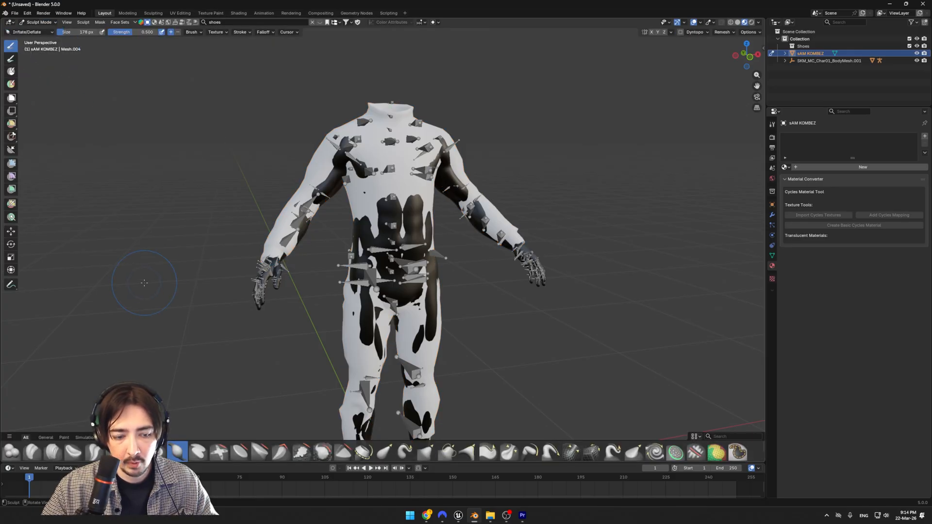
scroll(290, 270, up, 4)
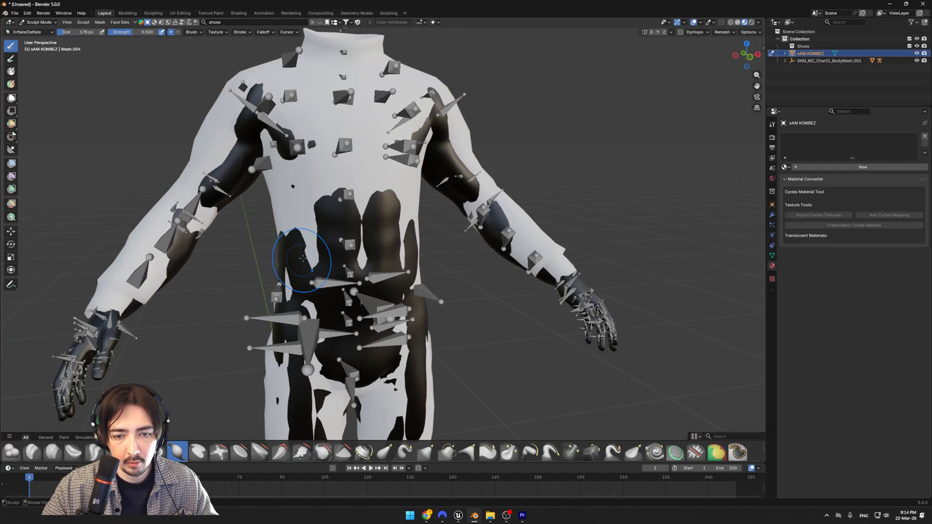
mouse_move(334, 206)
mouse_down()
mouse_move(369, 252)
mouse_move(372, 235)
mouse_move(295, 276)
mouse_move(318, 283)
mouse_up()
mouse_move(315, 184)
mouse_down()
mouse_move(310, 201)
mouse_move(340, 153)
mouse_move(333, 147)
mouse_up()
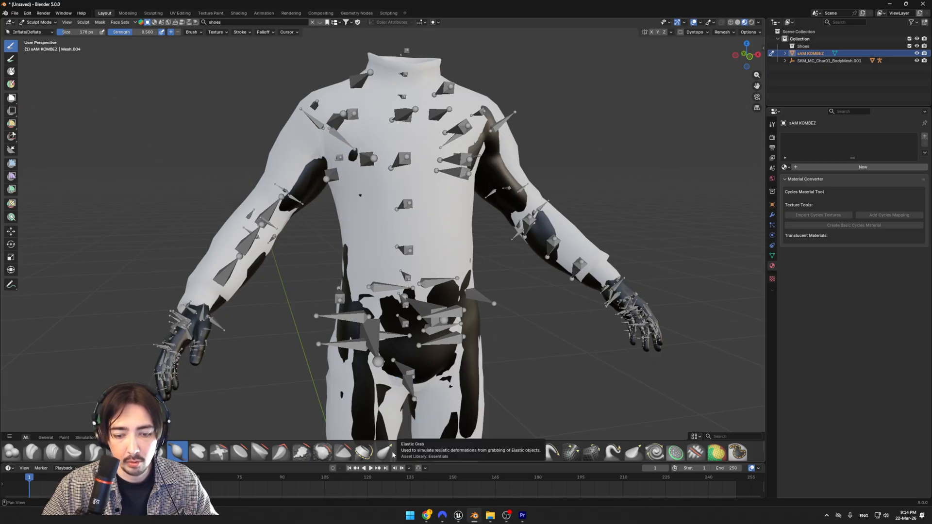
- Reshape the jumpsuit's sleeve around the arm with the Grab brush
click(425, 456)
mouse_move(539, 253)
middle_down()
mouse_move(522, 213)
mouse_move(487, 245)
middle_up()
drag(497, 238, 490, 243)
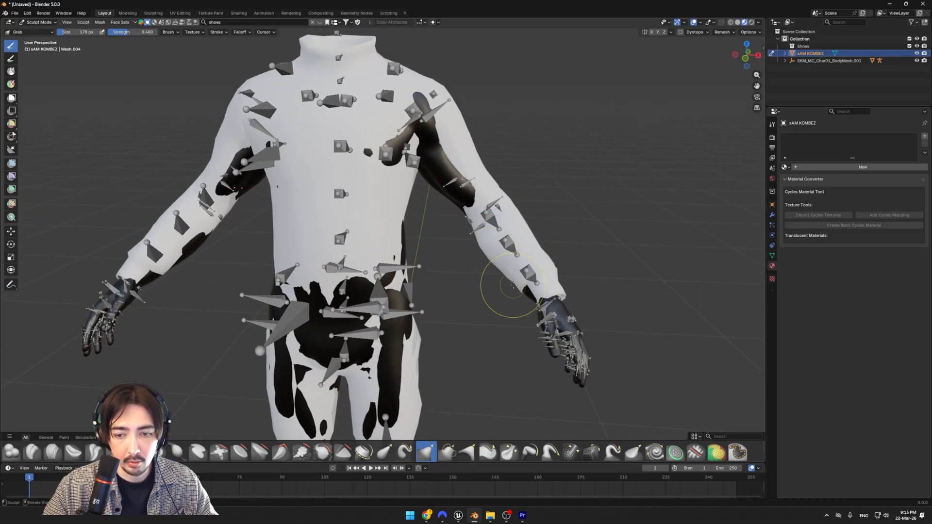
- Inflate the jumpsuit's sleeve from the wrist upward and the remaining areas so the fabric covers the body
mouse_move(523, 302)
middle_down()
mouse_move(467, 344)
mouse_move(520, 335)
mouse_move(504, 286)
mouse_move(361, 258)
mouse_move(346, 288)
mouse_move(374, 228)
mouse_move(466, 340)
mouse_move(489, 354)
mouse_move(520, 343)
mouse_move(452, 335)
mouse_move(354, 291)
mouse_move(376, 300)
mouse_move(292, 295)
mouse_move(496, 290)
mouse_move(301, 272)
mouse_move(320, 306)
middle_up()
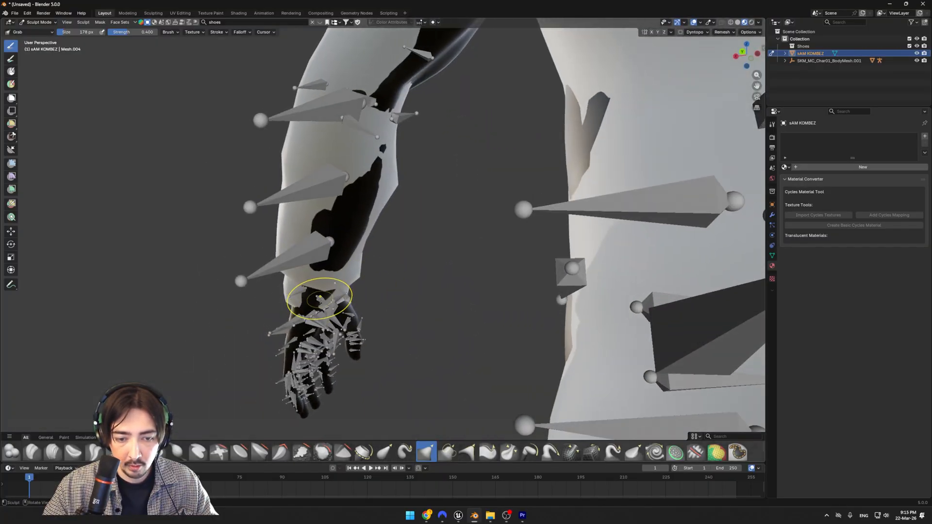
key(i)
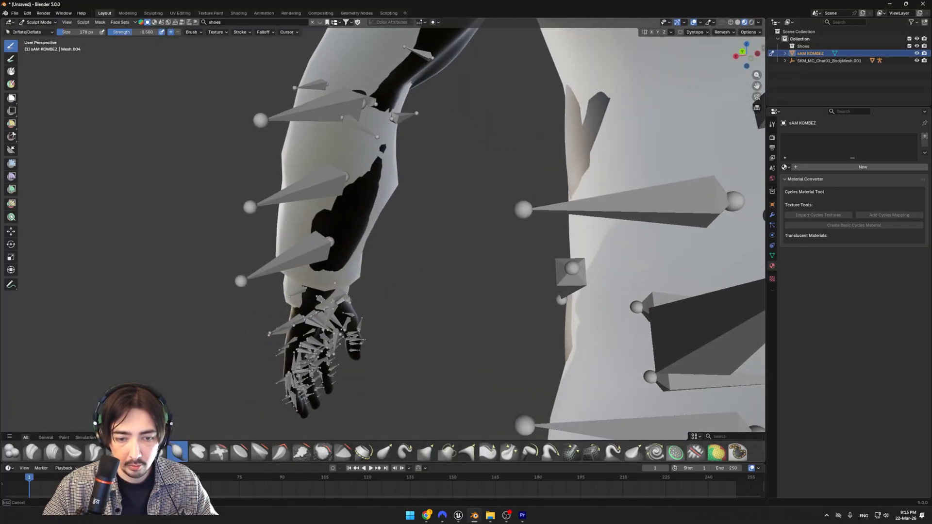
middle_drag(323, 294, 346, 312)
mouse_move(298, 277)
mouse_down()
mouse_move(369, 233)
mouse_move(359, 249)
mouse_up()
drag(381, 213, 405, 151)
shift+middle_drag(406, 146, 373, 244)
drag(371, 228, 347, 188)
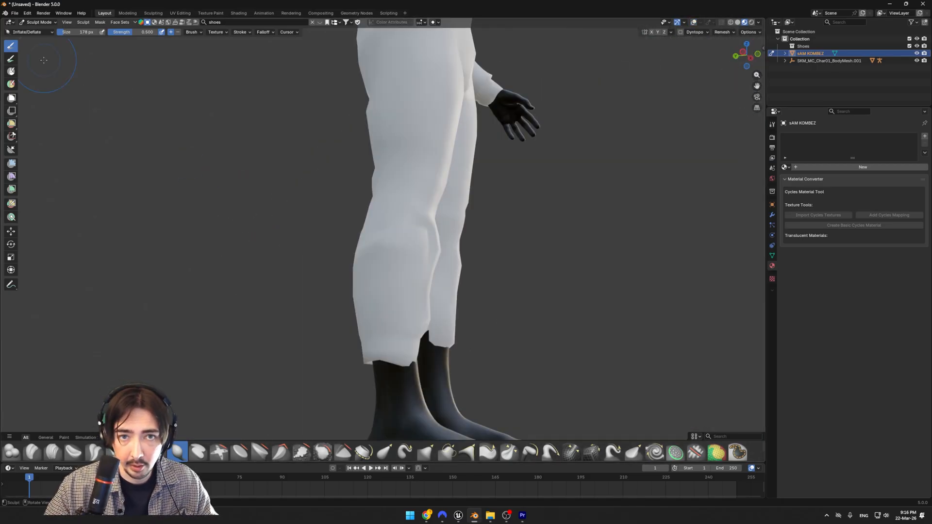
- Switch the jumpsuit to Edit Mode and turn the viewport overlays on for work on the trouser cuffs
click(39, 22)
click(39, 38)
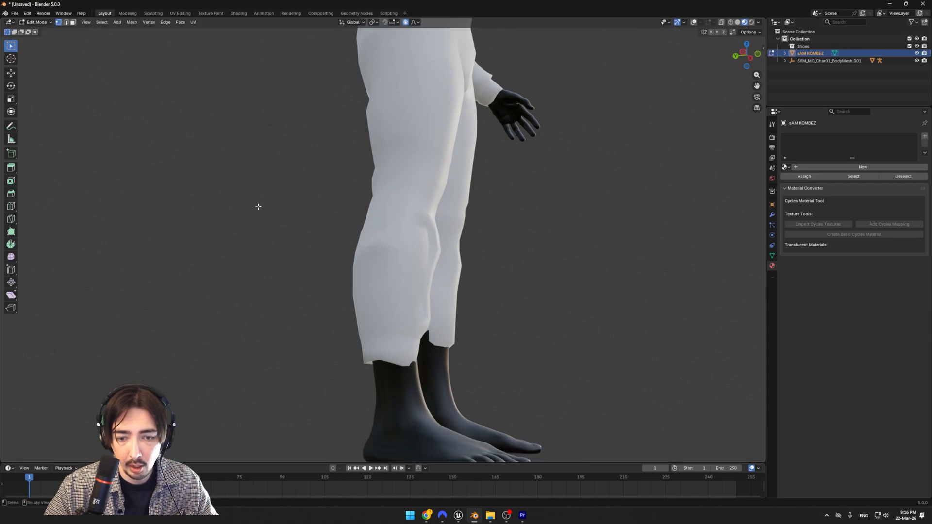
click(693, 23)
middle_drag(490, 195, 256, 70)
scroll(476, 202, up, 3)
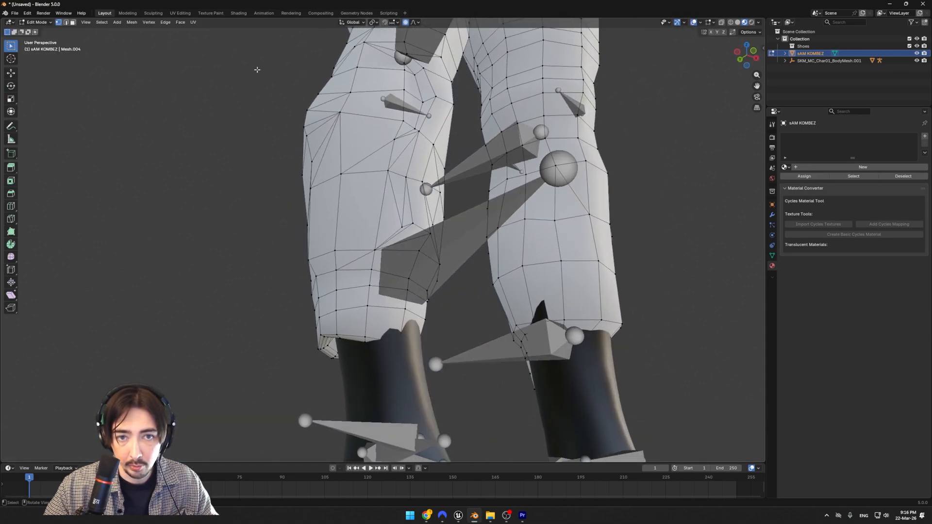
- Select the vertices along a trouser cuff's lower edge and move them about 0.02 m off the ankle with proportional editing
middle_drag(318, 274, 340, 250)
middle_drag(375, 314, 439, 303)
key(shift+z)
ctrl+drag(347, 300, 351, 302)
mouse_move(351, 301)
middle_down()
mouse_move(350, 310)
mouse_move(392, 318)
mouse_move(402, 300)
middle_up()
key(shift+z)
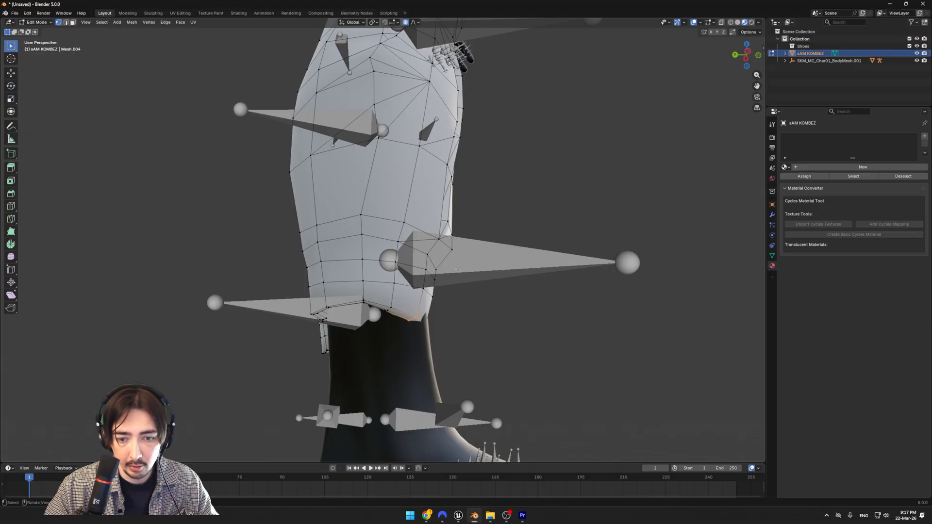
key(g)
scroll(483, 278, up, 6)
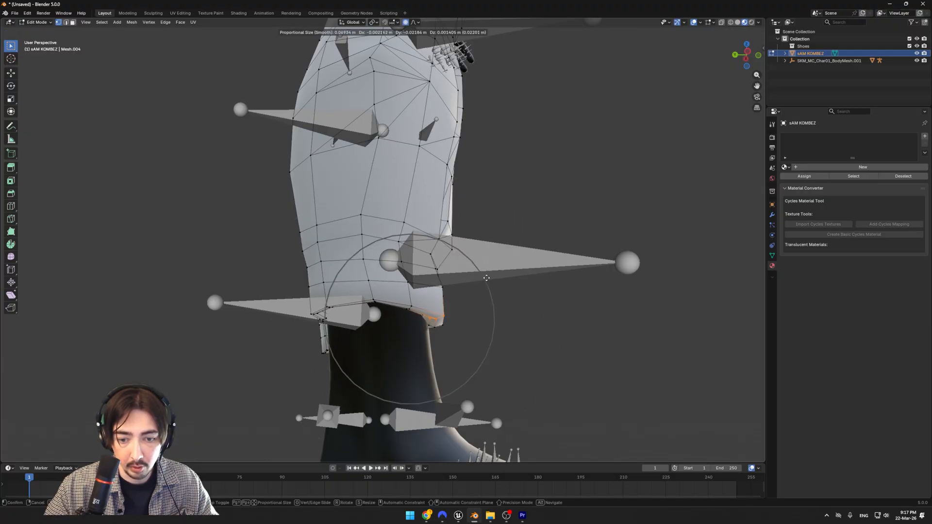
scroll(495, 280, down, 2)
click(495, 283)
- Move the same cuff vertices again from another angle to refine their distance from the leg
middle_drag(496, 283, 378, 252)
middle_drag(408, 283, 366, 246)
key(g)
click(459, 273)
- Select another group of trouser cuff vertices through the mesh and reposition them around the ankle
scroll(327, 240, up, 5)
mouse_move(268, 247)
shift+middle_down()
mouse_move(389, 231)
mouse_move(374, 241)
shift+middle_up()
key(shift+z)
drag(286, 255, 311, 272)
mouse_move(311, 270)
middle_down()
mouse_move(298, 278)
mouse_move(358, 274)
mouse_move(286, 265)
middle_up()
key(shift+z)
key(g)
click(334, 282)
- Select the vertices at the front of the trouser cuff, adjust their position over the ankle and return to Object Mode
key(shift+z)
key(shift+z)
key(shift+z)
drag(225, 260, 272, 292)
key(shift+z)
middle_drag(272, 292, 365, 296)
key(g)
click(264, 298)
scroll(365, 295, down, 2)
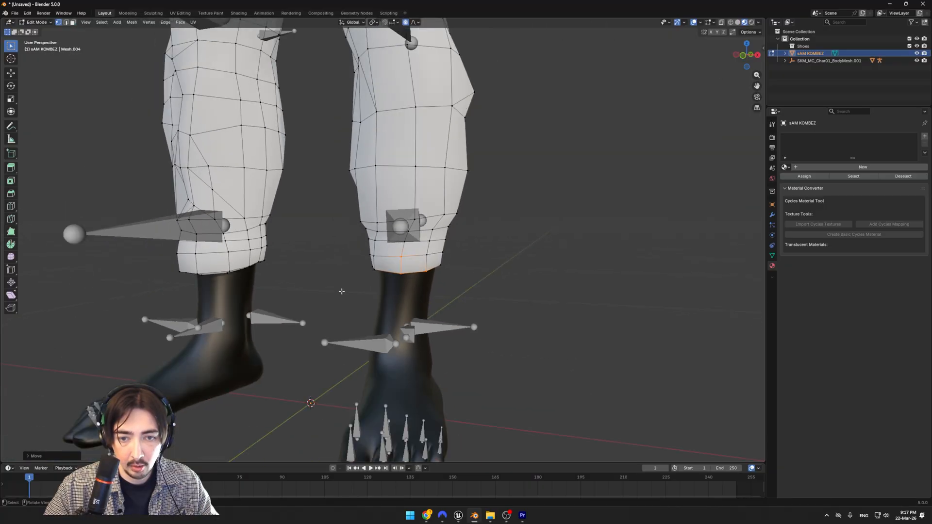
key(Tab)
- Add a new material to the jumpsuit and name it Green
scroll(333, 241, down, 4)
scroll(374, 305, up, 4)
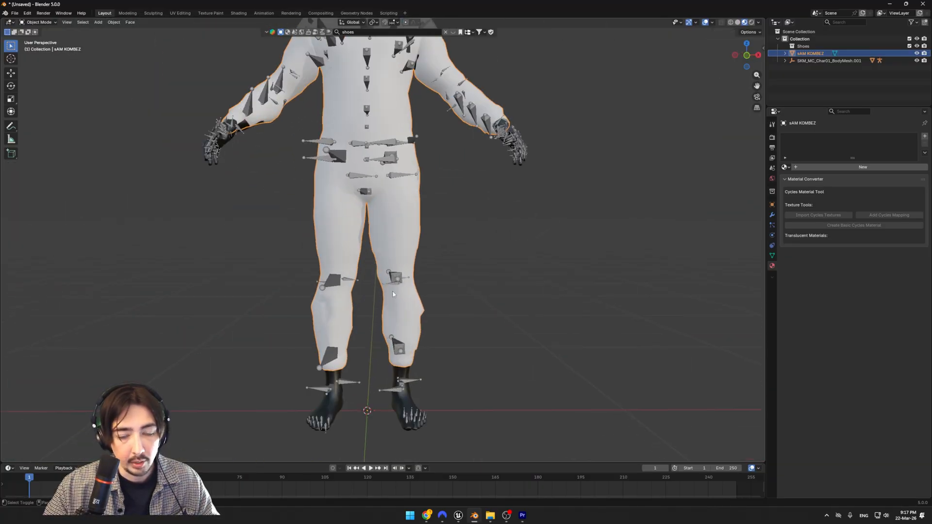
middle_drag(374, 305, 380, 247)
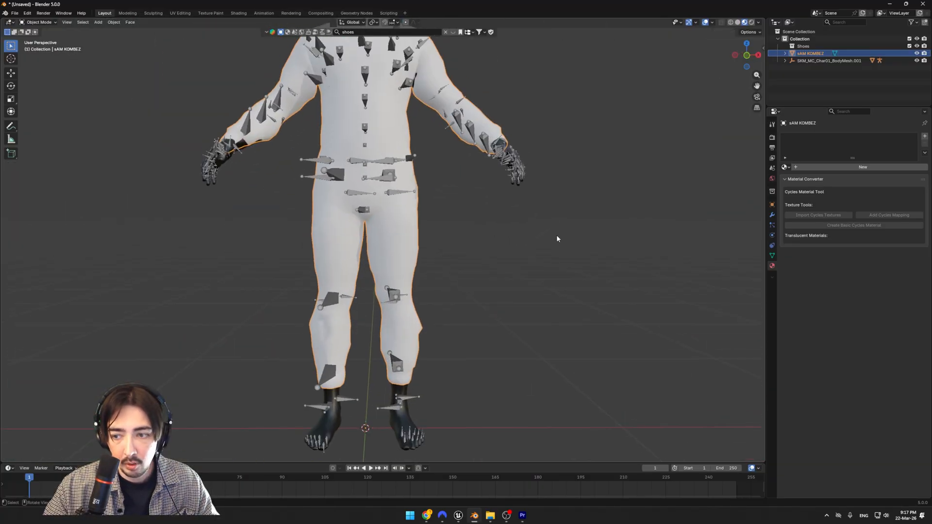
scroll(586, 222, down, 3)
middle_drag(587, 222, 641, 206)
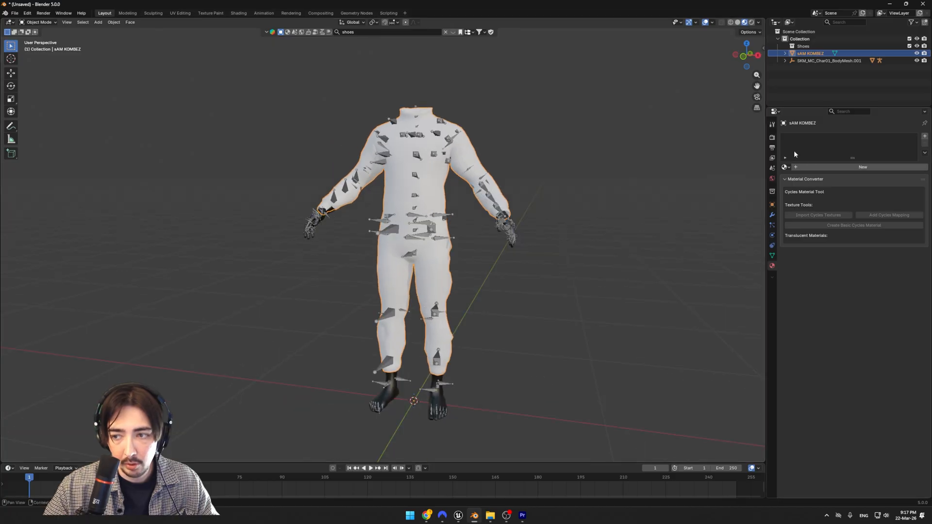
click(817, 167)
double_click(805, 139)
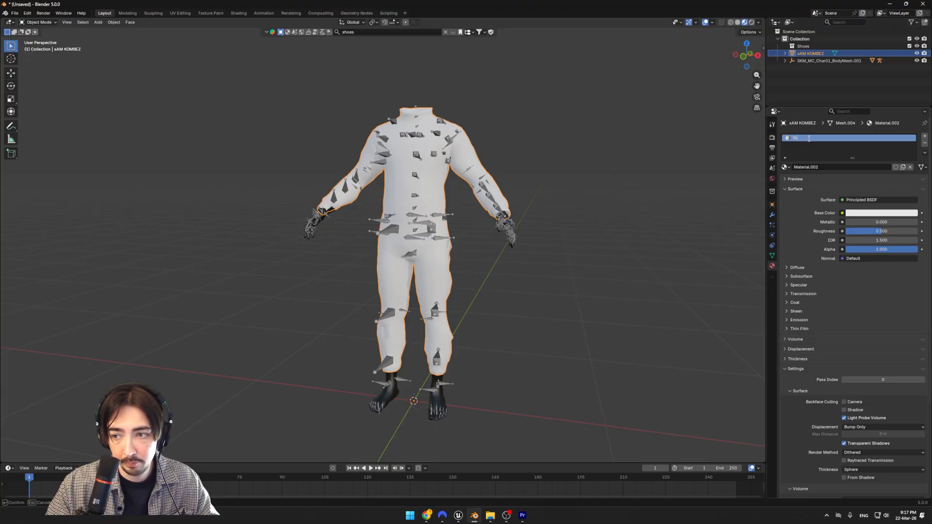
- Add the DefaultMaterial_albedo.jpg texture from the jumpsuit's textures folder to the Green material, connect it to Base Color and return to the Layout workspace
click(239, 14)
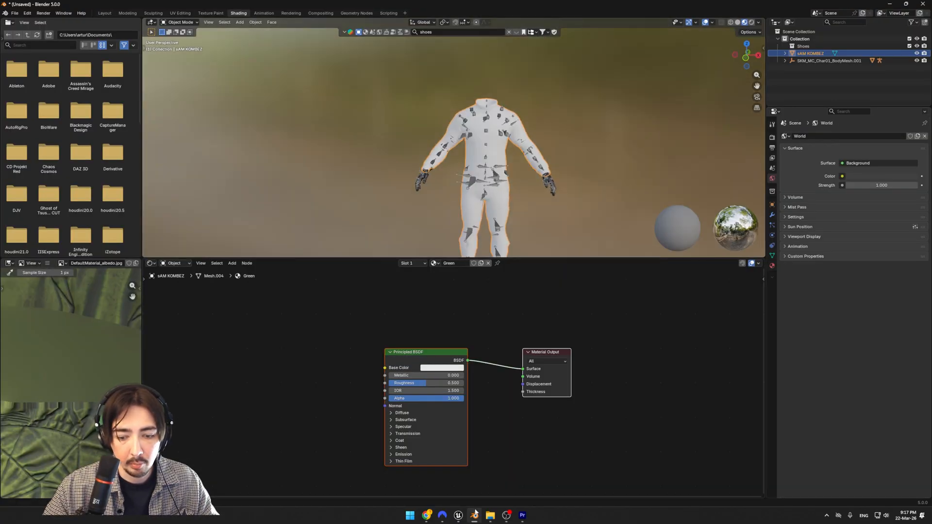
mouse_move(488, 514)
click(481, 475)
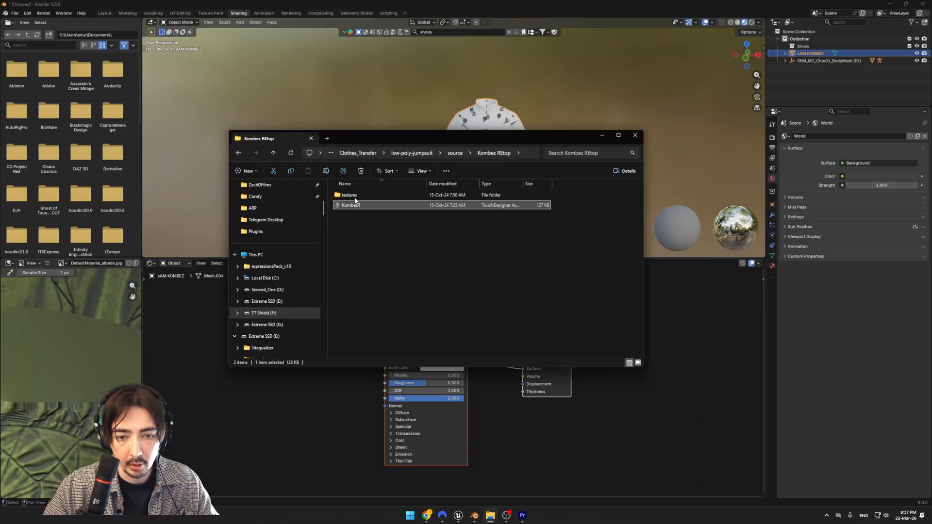
double_click(354, 196)
drag(352, 204, 297, 373)
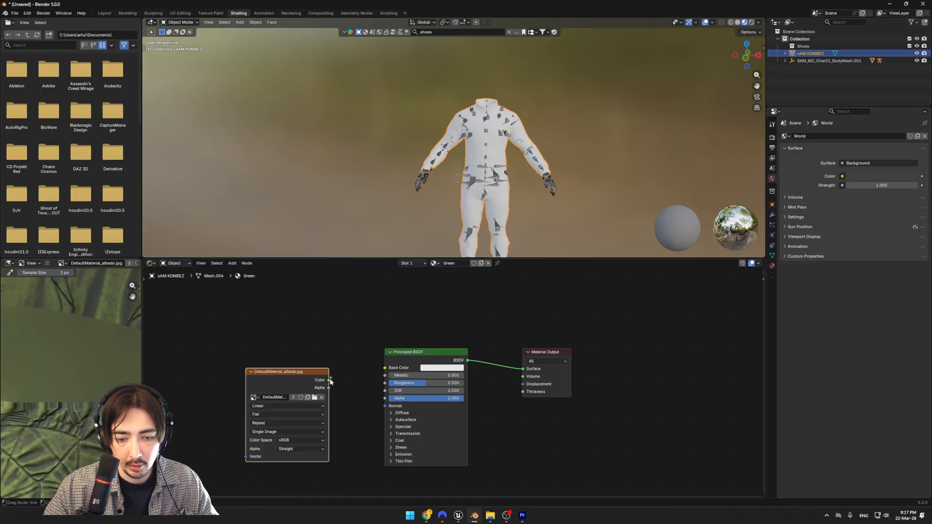
drag(381, 369, 384, 367)
scroll(466, 116, up, 5)
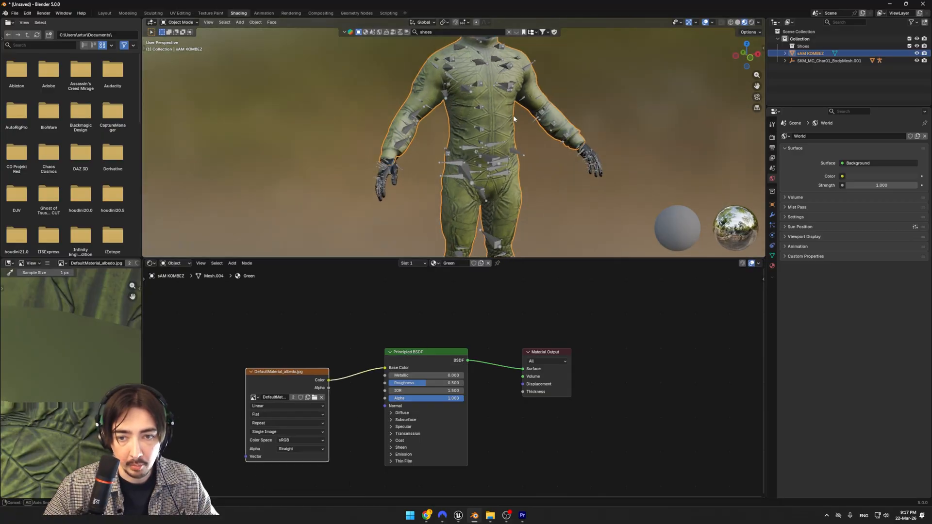
click(105, 13)
scroll(400, 223, down, 4)
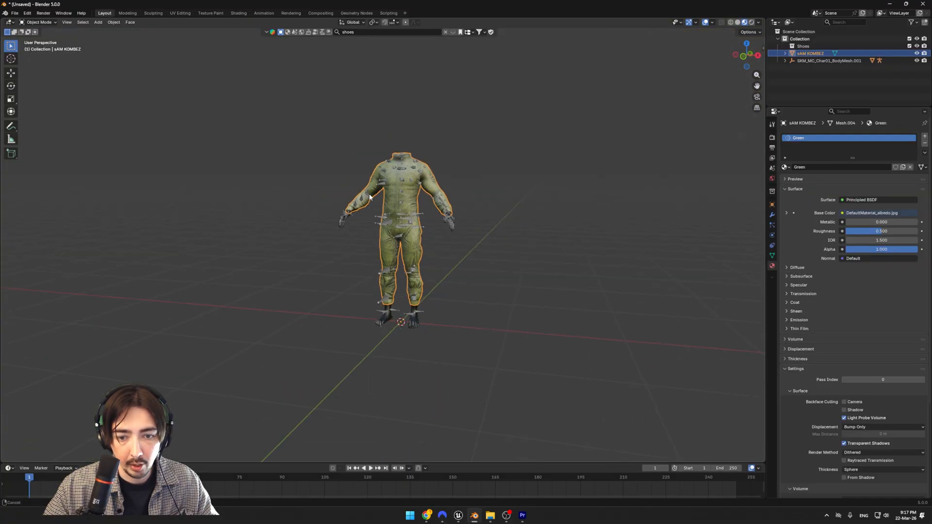
mouse_move(401, 224)
middle_down()
mouse_move(389, 221)
mouse_move(396, 217)
mouse_move(389, 233)
middle_up()
scroll(396, 216, up, 3)
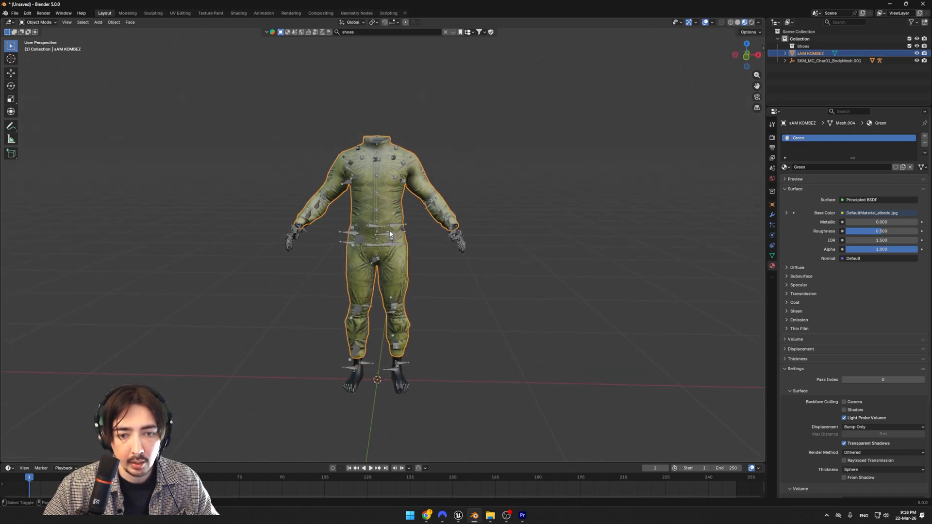
scroll(383, 204, up, 4)
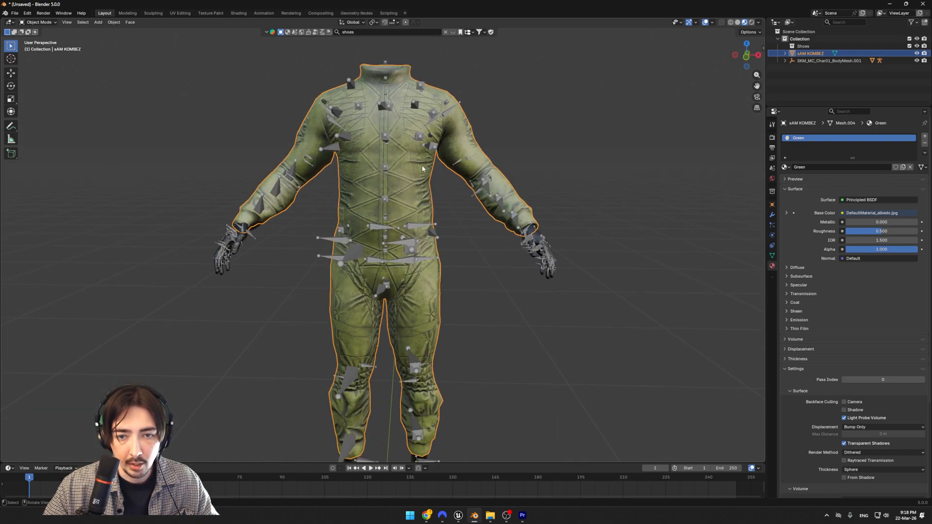
key(g)
right_click(382, 179)
click(386, 168)
key(g)
right_click(389, 208)
scroll(389, 208, down, 4)
- Select the jumpsuit together with the MetaHuman armature and parent it to the armature with automatic weights
click(402, 209)
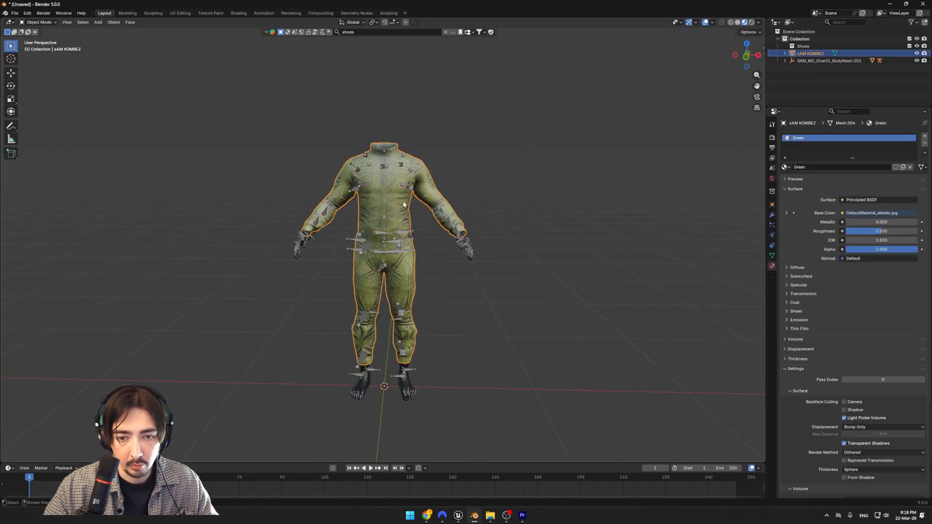
scroll(400, 218, up, 2)
scroll(401, 219, up, 2)
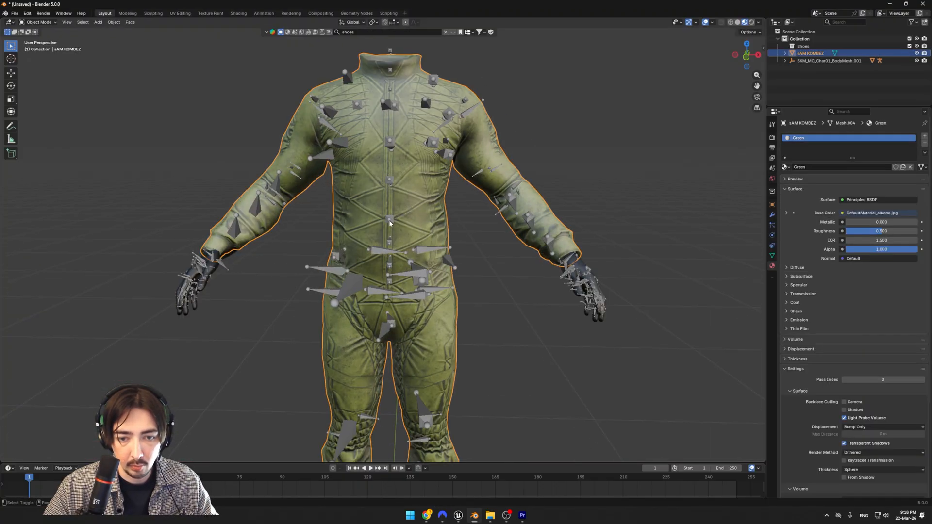
shift+click(390, 223)
key(ctrl+p)
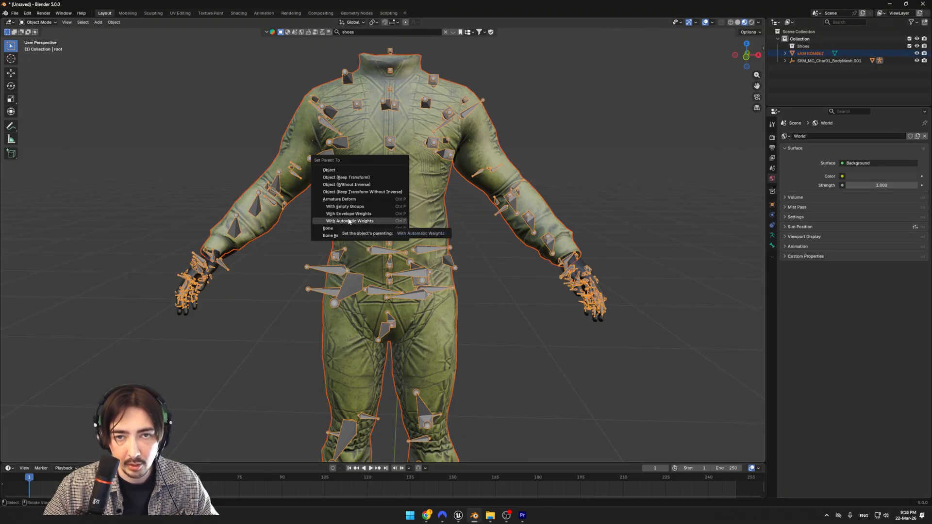
click(348, 220)
scroll(354, 217, down, 3)
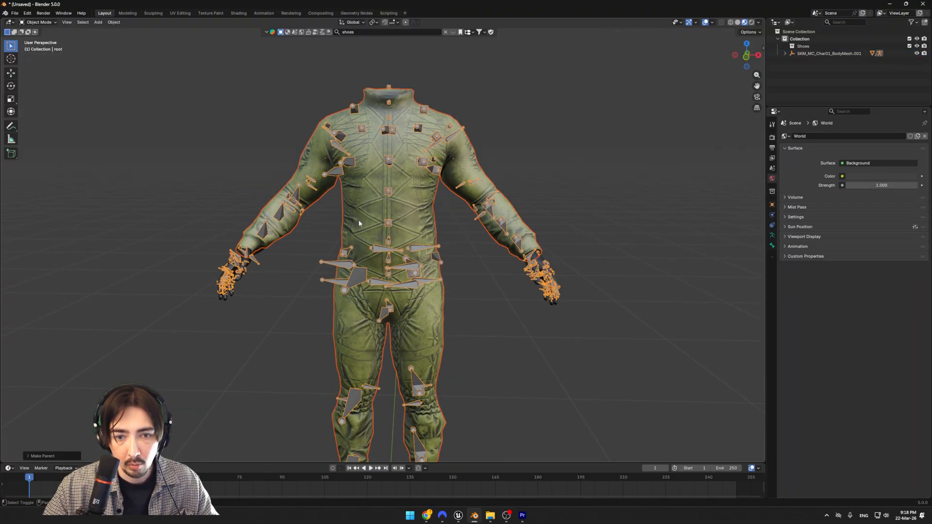
- Put the armature in Pose Mode and try rotating the spine_04 and left clavicle bones to test the jumpsuit's deformation
click(401, 213)
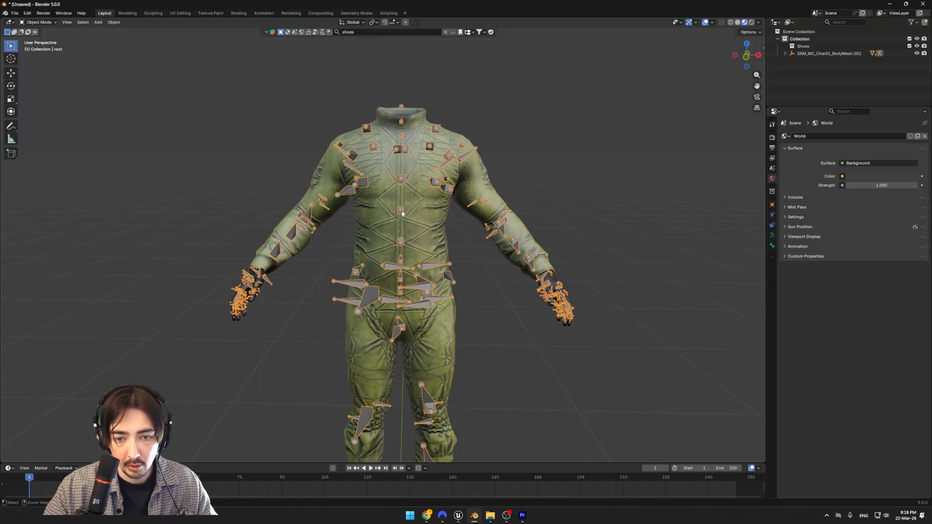
key(ctrl+Tab)
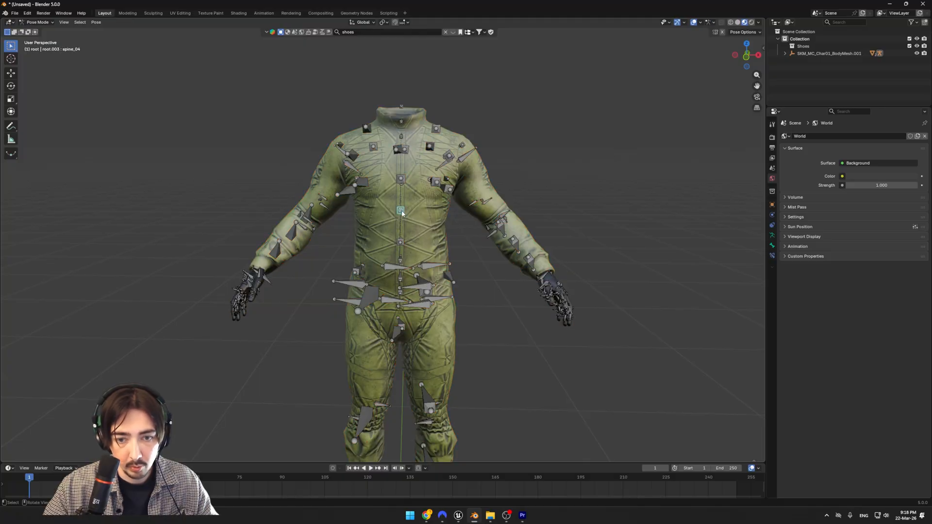
key(r)
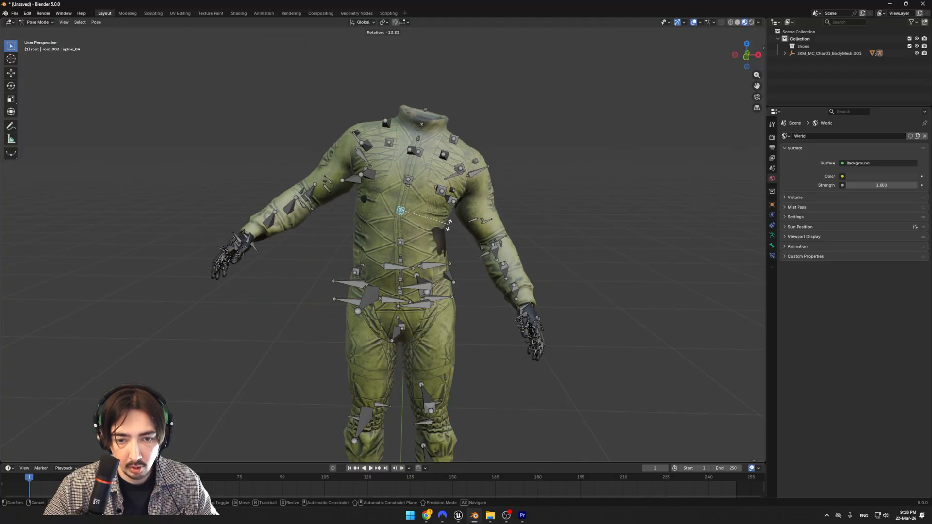
right_click(466, 200)
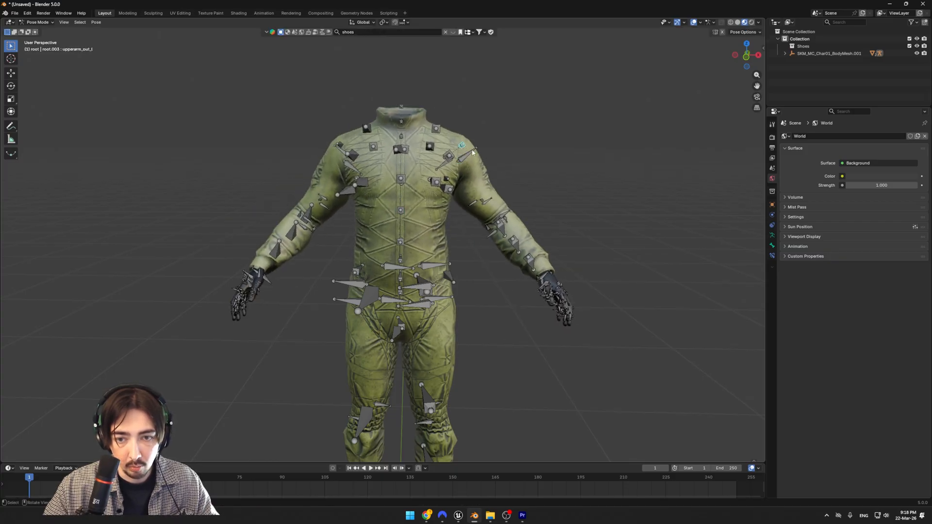
key(r)
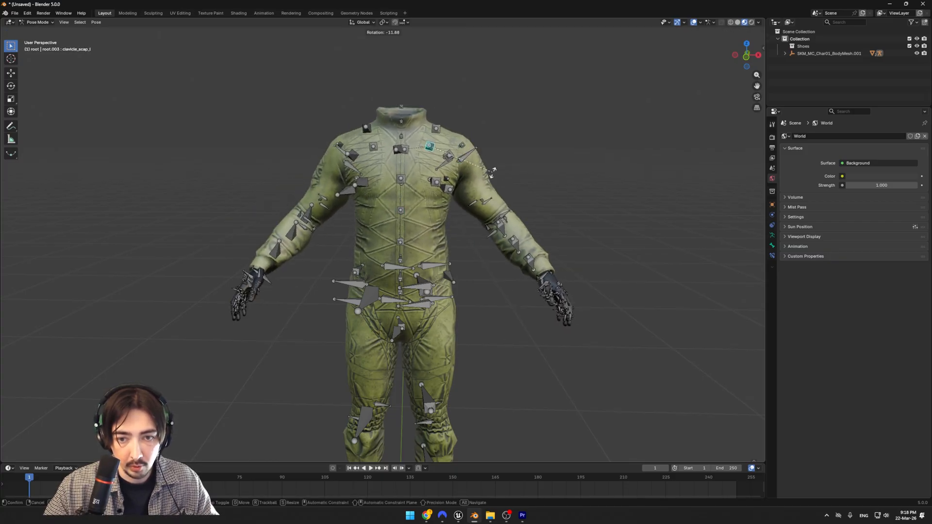
right_click(494, 173)
- Rotate the upperarm_l bone to raise the left arm and inspect how the sleeve and shoulder deform
click(449, 155)
key(r)
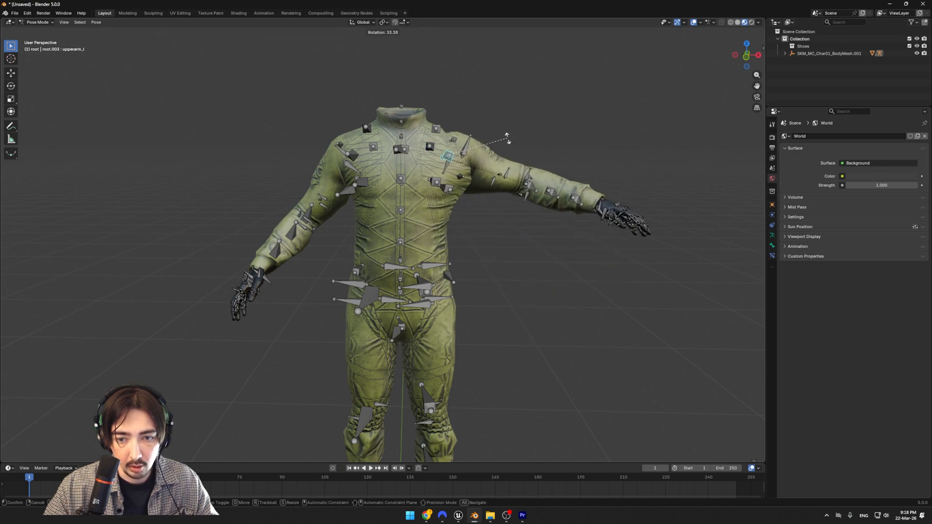
click(492, 158)
middle_drag(482, 182, 470, 200)
scroll(468, 187, up, 3)
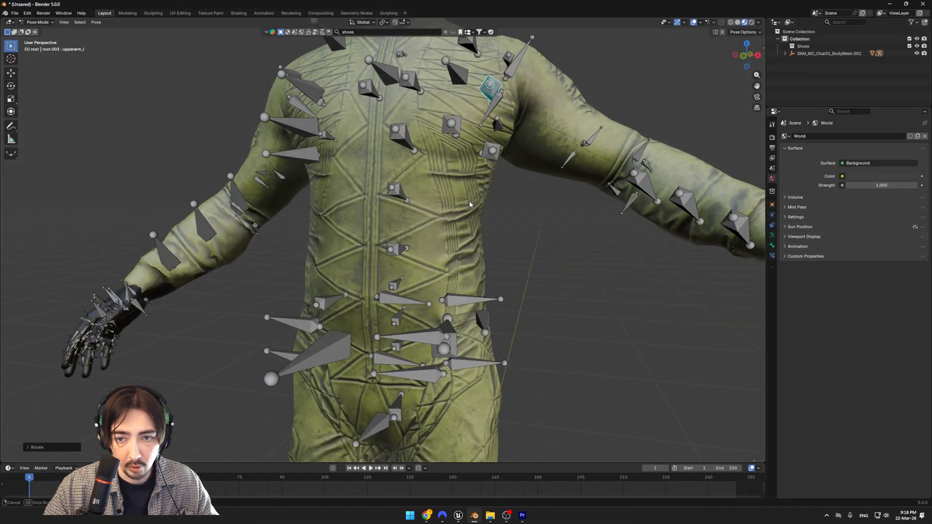
scroll(501, 194, down, 4)
- Rotate the upperarm_l bone again to hold the left arm away from the torso, check the armpit area and leave Pose Mode
scroll(505, 209, up, 3)
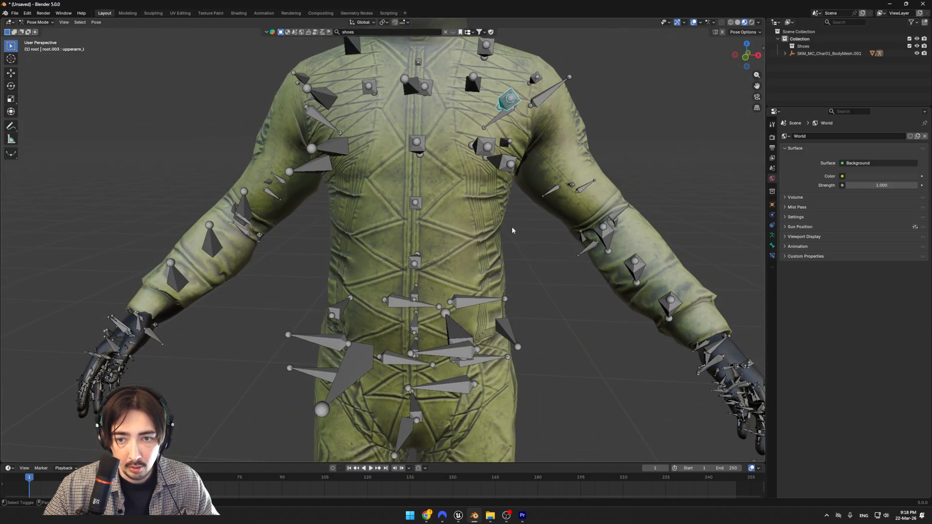
scroll(516, 250, down, 2)
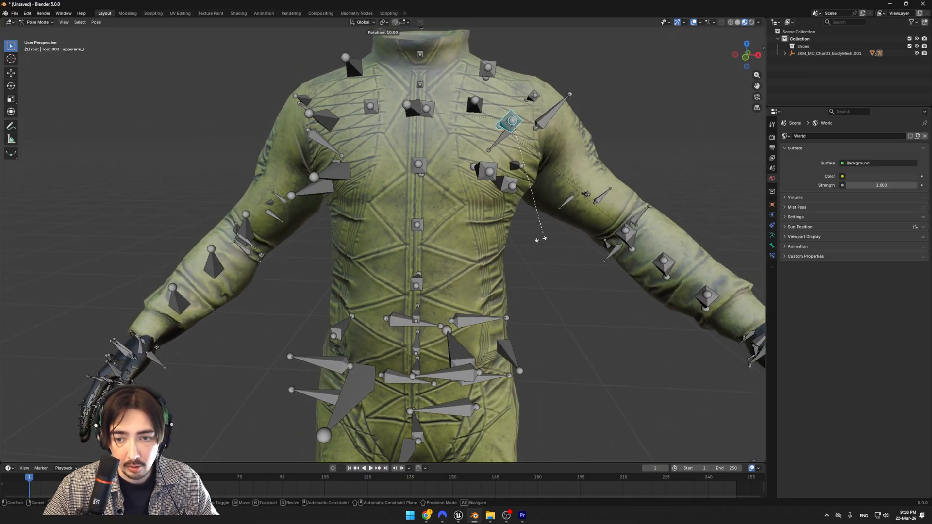
scroll(524, 248, down, 2)
scroll(464, 245, up, 2)
key(r)
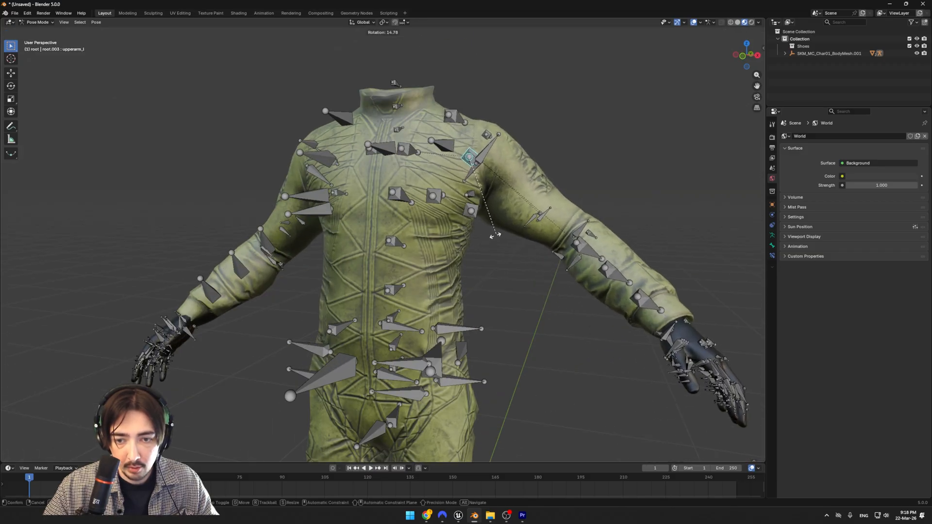
click(503, 208)
middle_drag(503, 209, 470, 243)
scroll(471, 243, down, 2)
middle_drag(476, 208, 445, 231)
key(ctrl+Tab)
- Switch the jumpsuit to Weight Paint mode and display its vertex groups, selecting thigh_in_l
click(442, 245)
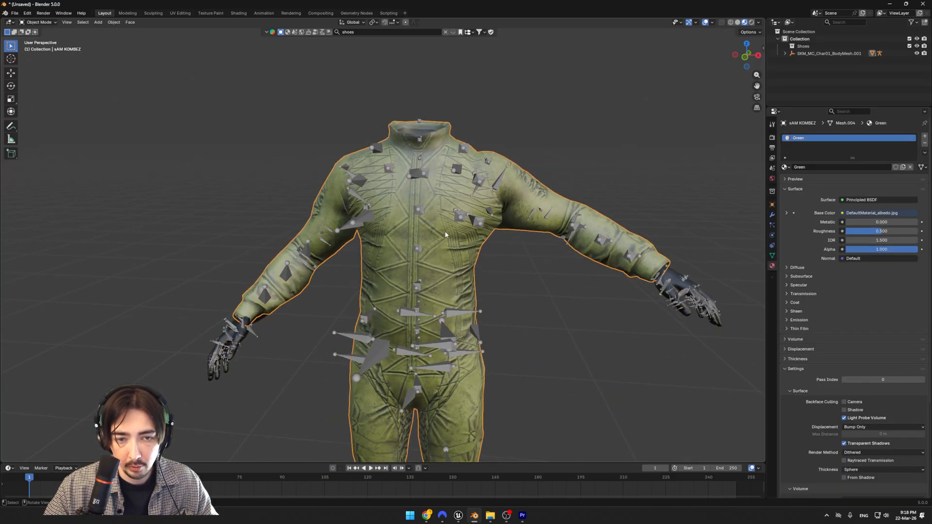
click(39, 22)
click(46, 63)
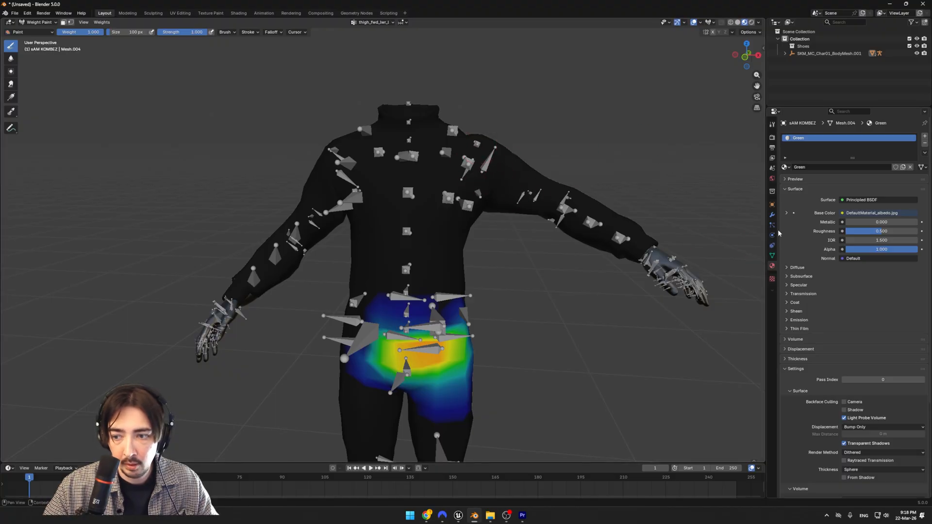
click(772, 256)
click(804, 186)
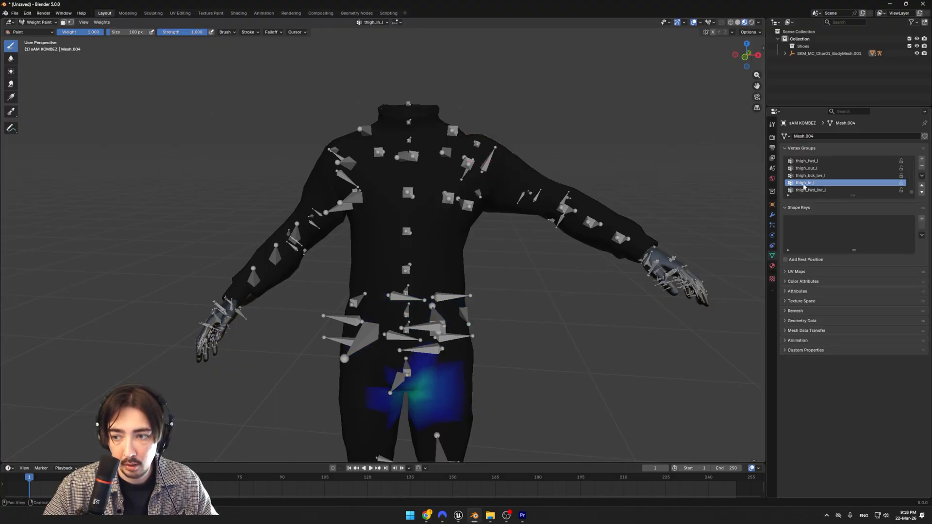
- Go through the jumpsuit's vertex groups one by one and examine the weights each bone has on the mesh
key(Up)
key(Up)
key(Up)
key(Up)
key(Up)
key(Up)
key(Up)
key(Up)
key(Up)
key(Up)
key(Up)
key(Up)
key(Up)
key(Up)
key(Up)
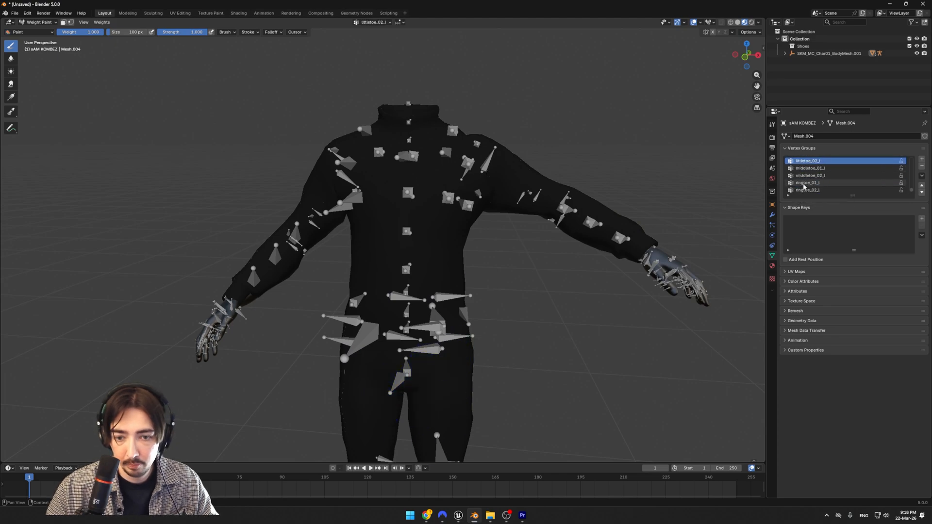
key(Up)
key(Up)
key(Up)
key(Up)
key(Up)
key(Up)
key(Up)
key(Up)
key(Up)
key(Up)
key(Up)
key(Up)
key(Up)
key(Up)
key(Up)
key(Up)
key(Up)
key(Up)
key(Up)
key(Up)
key(Down)
key(Down)
key(Down)
key(Down)
key(Down)
key(Down)
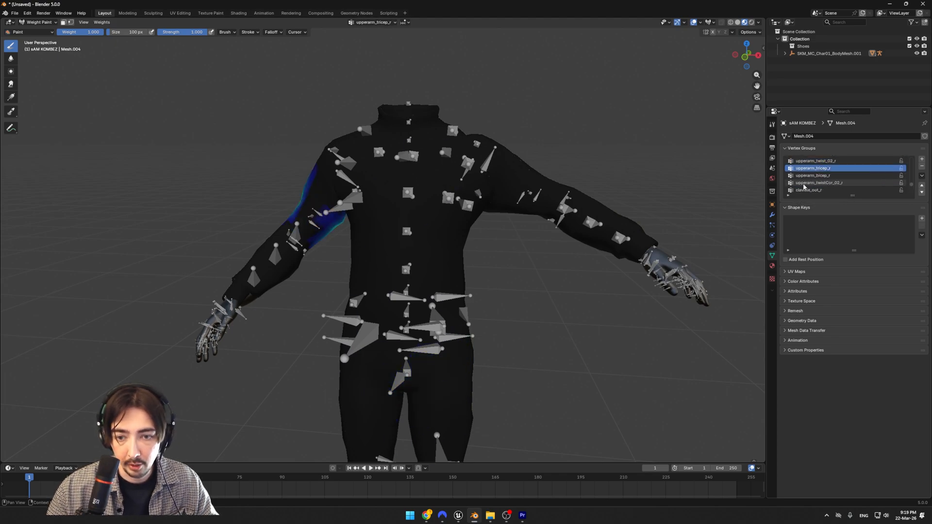
key(Down)
- Make spine_04_latissimus_l the active vertex group, check its weights around the left armpit and enlarge the weight brush to 352 px
middle_drag(385, 208, 396, 203)
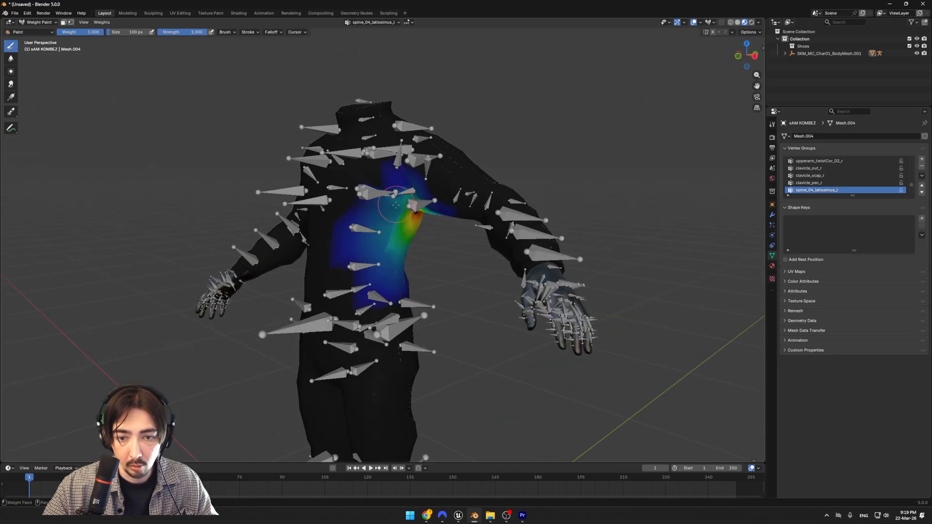
scroll(397, 198, up, 5)
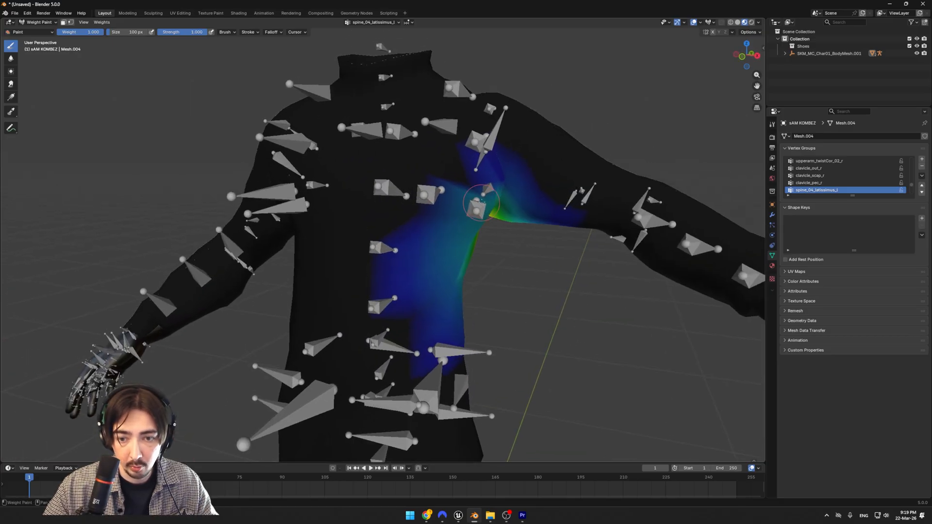
click(803, 183)
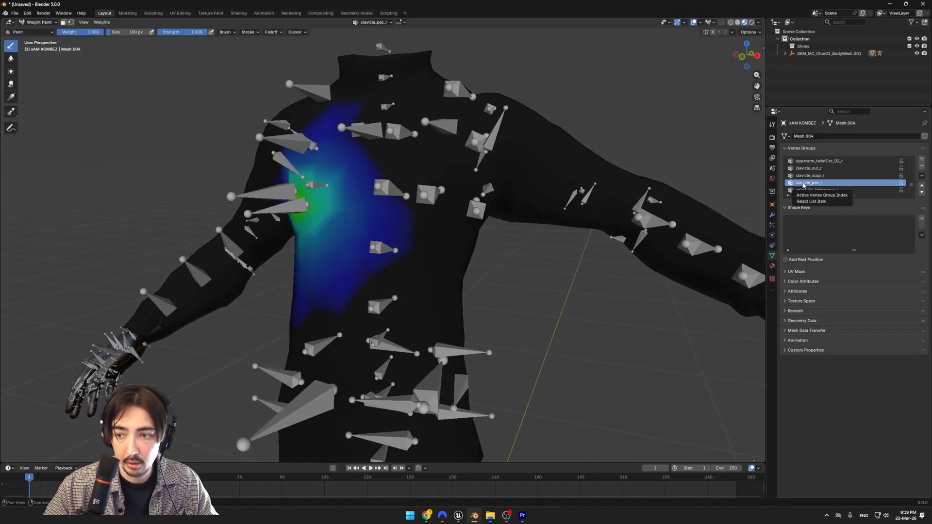
click(806, 190)
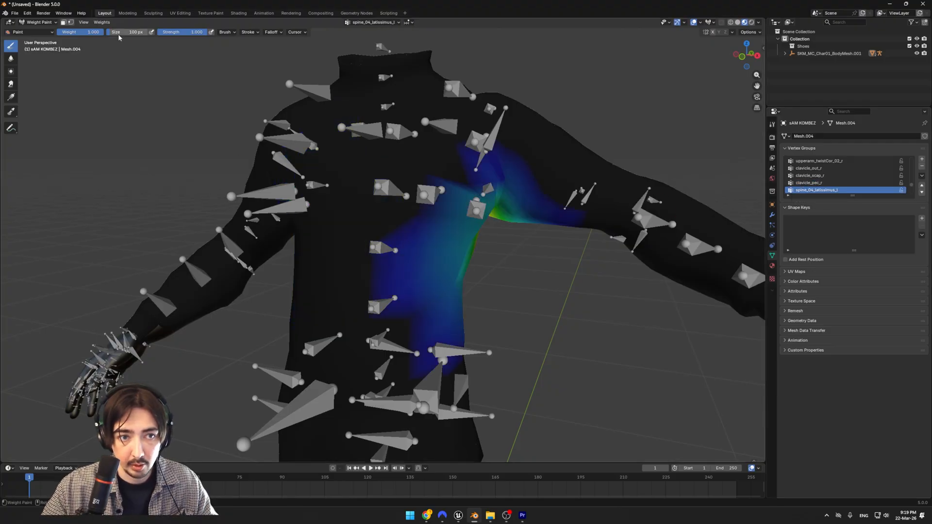
middle_drag(133, 49, 354, 183)
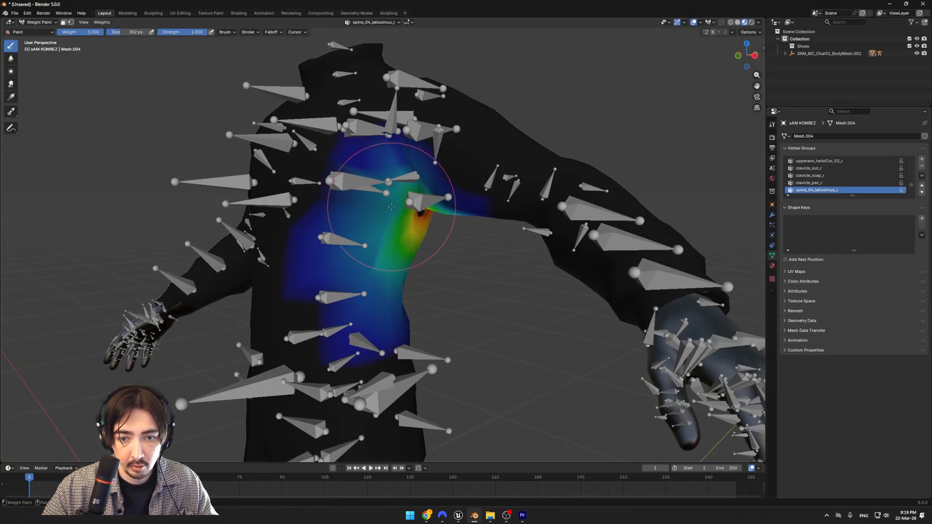
- Browse through the vertex groups to spine_04 and examine its weight distribution across the jumpsuit's torso
ctrl+scroll(819, 185, up, 1)
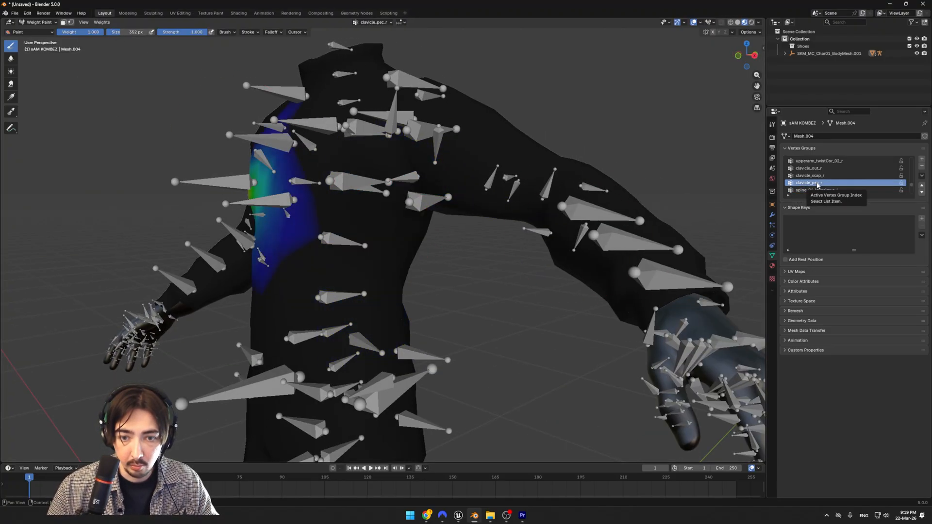
ctrl+scroll(818, 185, down, 1)
ctrl+scroll(818, 185, down, 1)
ctrl+scroll(817, 184, up, 1)
ctrl+scroll(817, 185, up, 5)
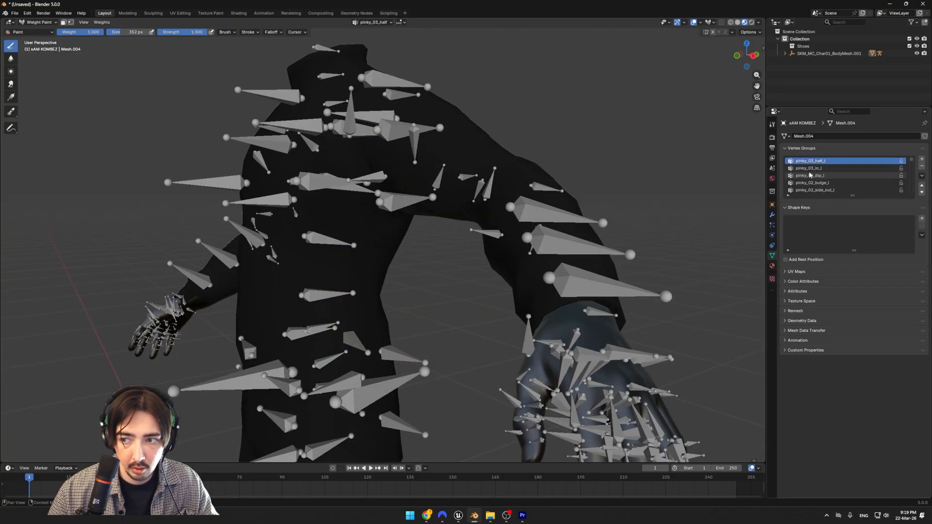
ctrl+scroll(810, 175, up, 15)
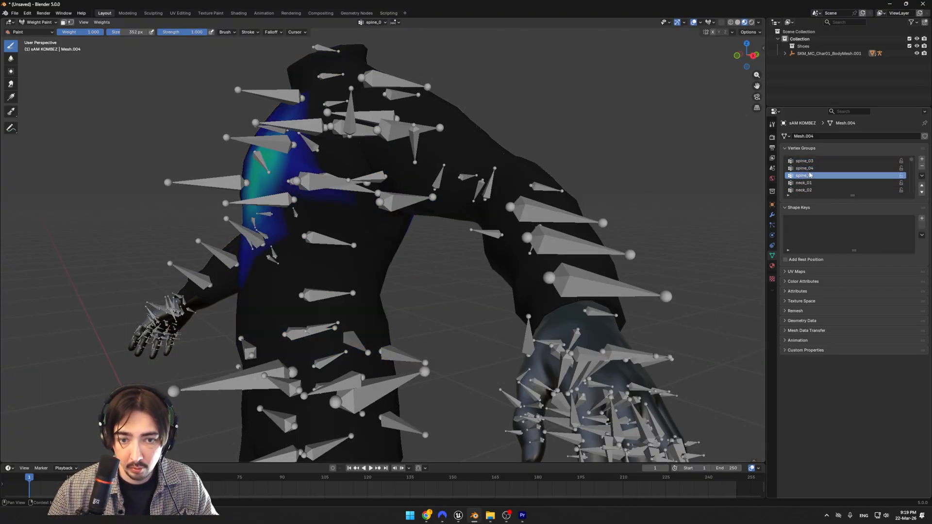
ctrl+scroll(810, 175, up, 1)
middle_drag(631, 175, 495, 207)
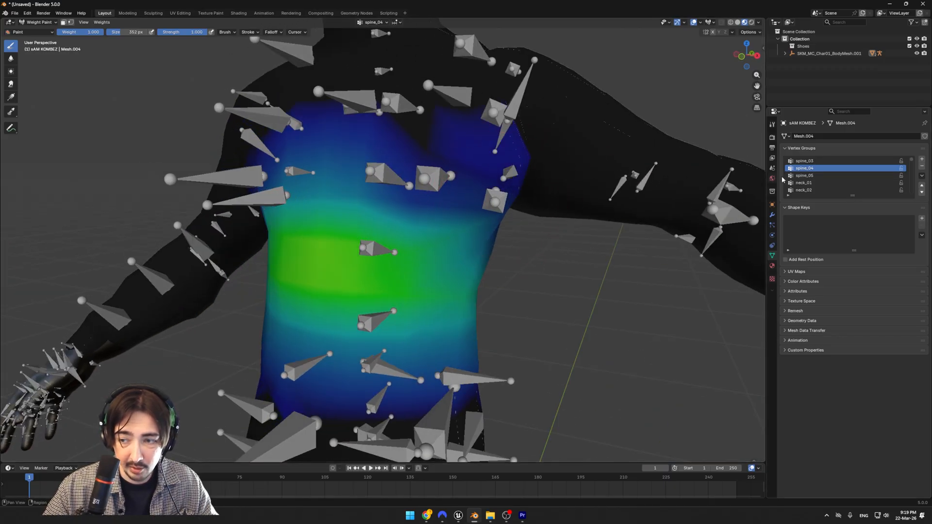
- Browse the vertex groups from spine_02 through spine_05 to upperarm_in_l and examine their weights on the torso and left shoulder
click(803, 161)
ctrl+scroll(803, 162, up, 3)
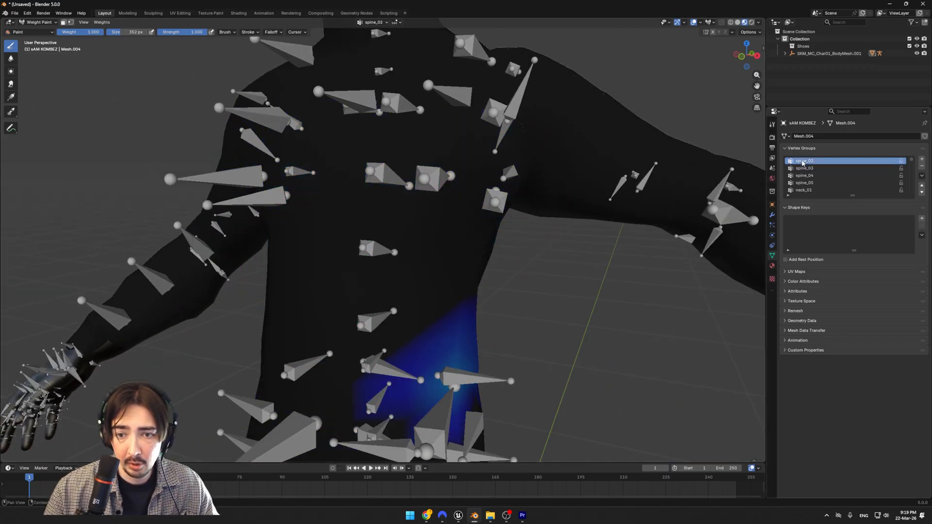
ctrl+scroll(803, 162, down, 3)
ctrl+scroll(803, 162, down, 6)
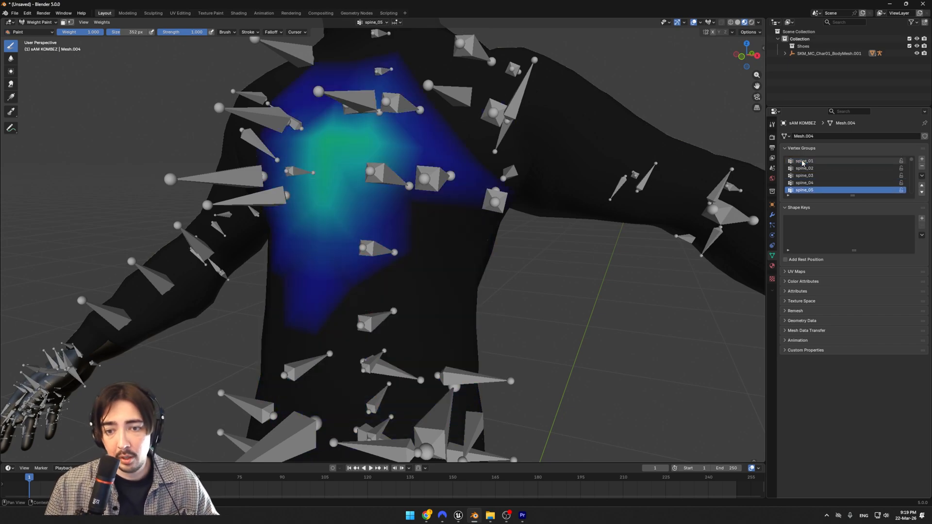
ctrl+scroll(802, 163, down, 5)
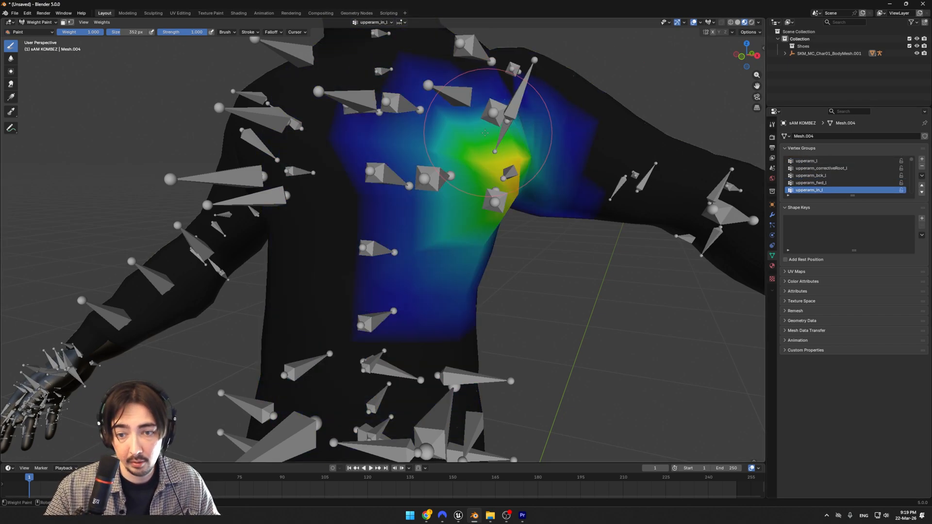
middle_drag(492, 131, 412, 181)
shift+drag(401, 202, 334, 201)
middle_drag(334, 202, 616, 155)
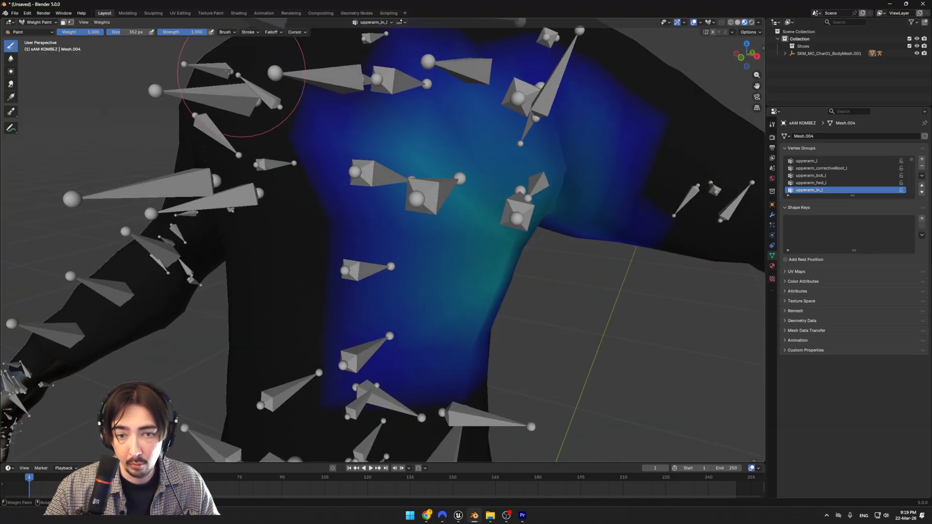
- Return the jumpsuit to Object Mode, then select the armature and put it into Pose Mode
click(39, 23)
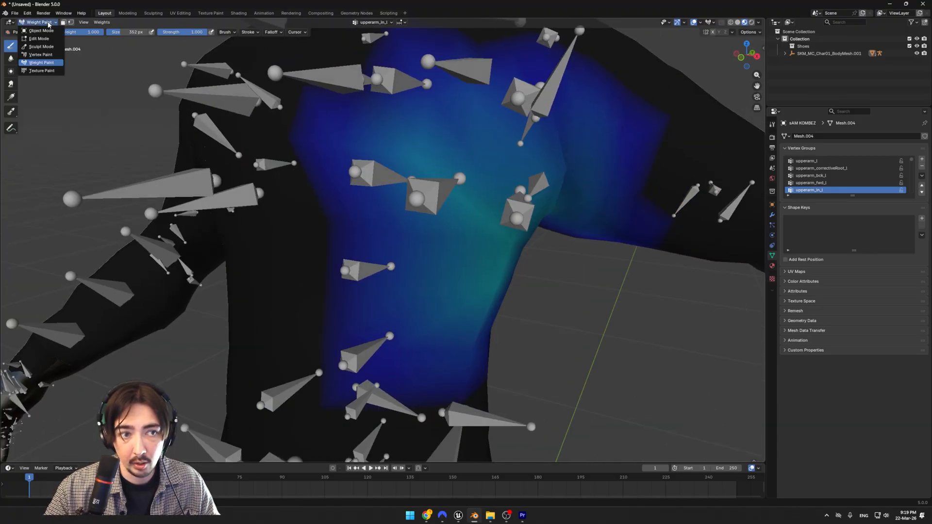
click(43, 30)
middle_drag(381, 141, 411, 144)
scroll(411, 144, down, 4)
middle_drag(478, 151, 430, 190)
click(415, 192)
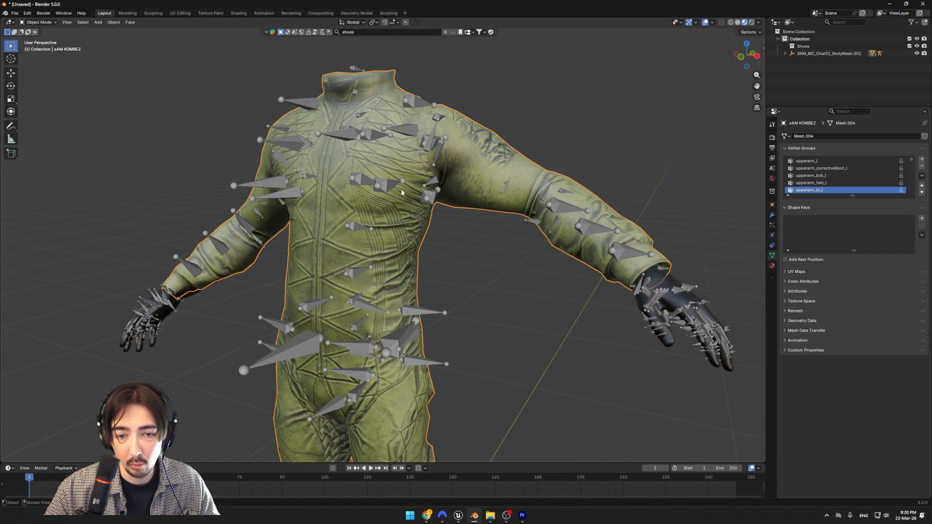
scroll(465, 184, down, 5)
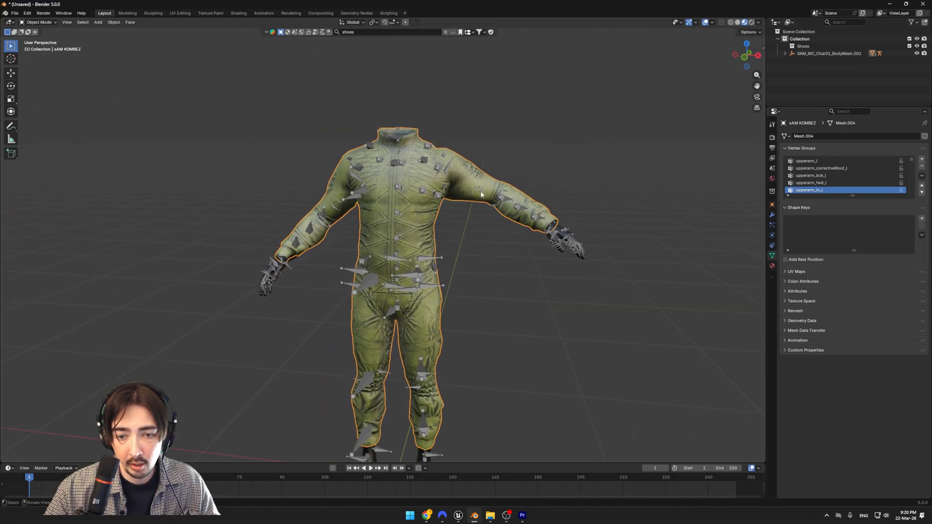
scroll(442, 199, up, 4)
shift+middle_drag(415, 196, 463, 193)
click(377, 147)
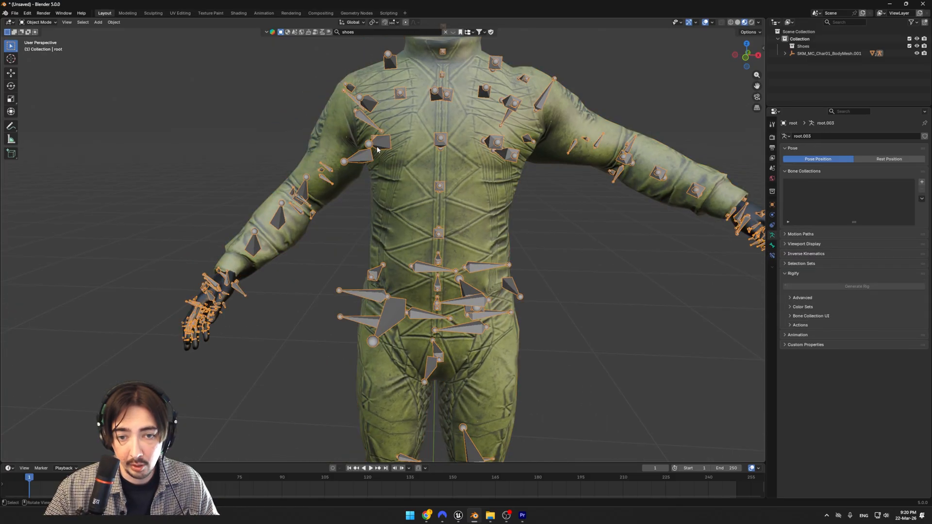
key(ctrl+Tab)
- Test-rotate the upperarm_r, upperarm_l and spine_03 bones to check how the jumpsuit deforms
middle_drag(377, 147, 390, 151)
click(381, 104)
key(r)
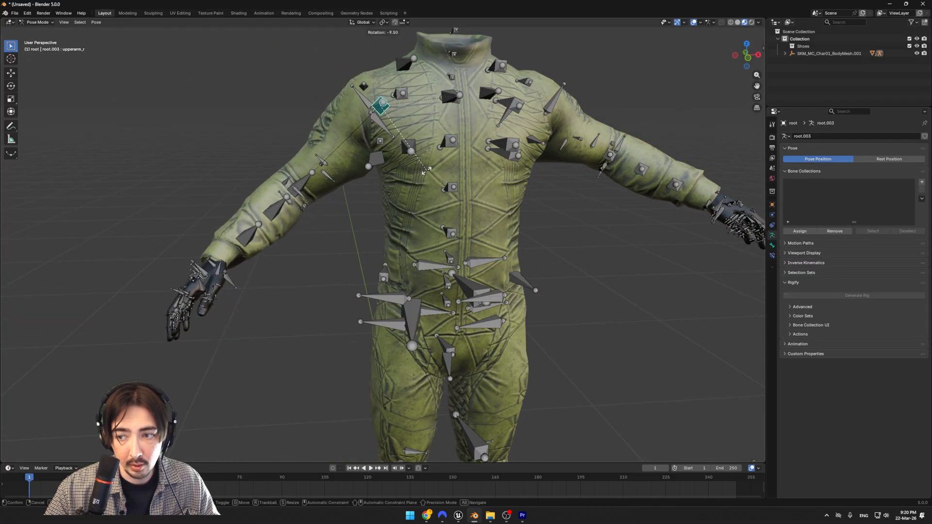
click(420, 170)
middle_drag(421, 170, 406, 193)
scroll(406, 194, down, 5)
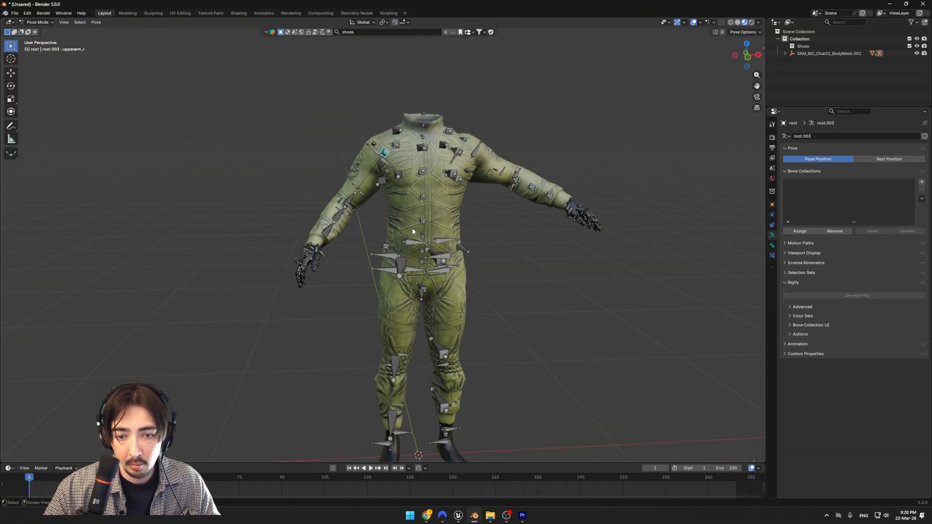
middle_drag(471, 164, 458, 154)
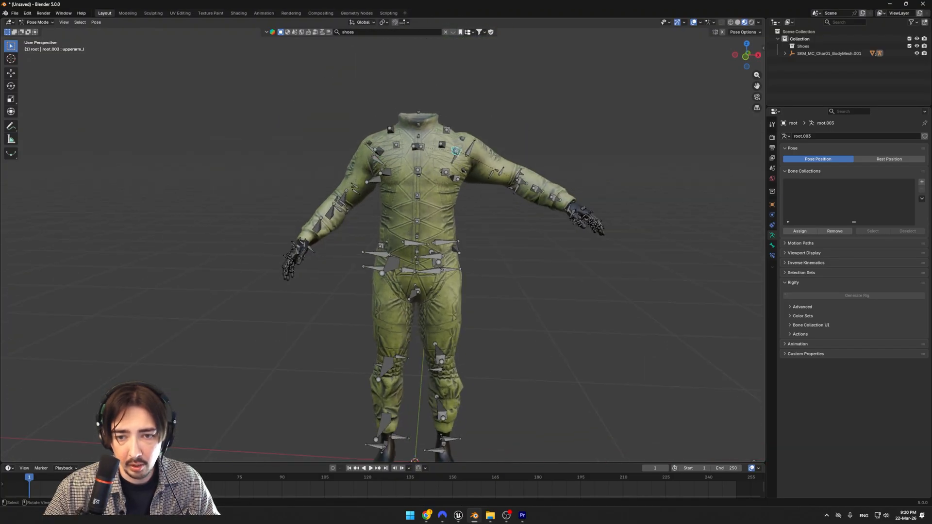
key(r)
right_click(499, 202)
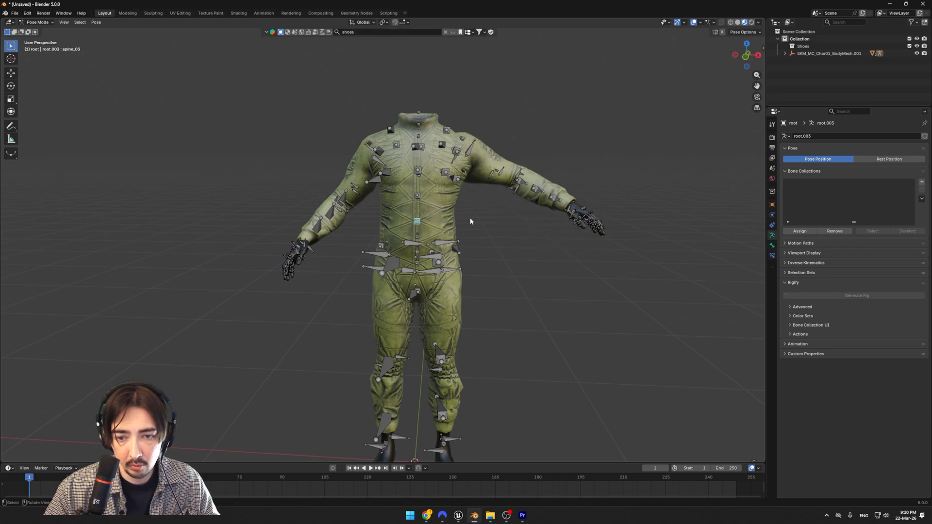
key(r)
right_click(434, 293)
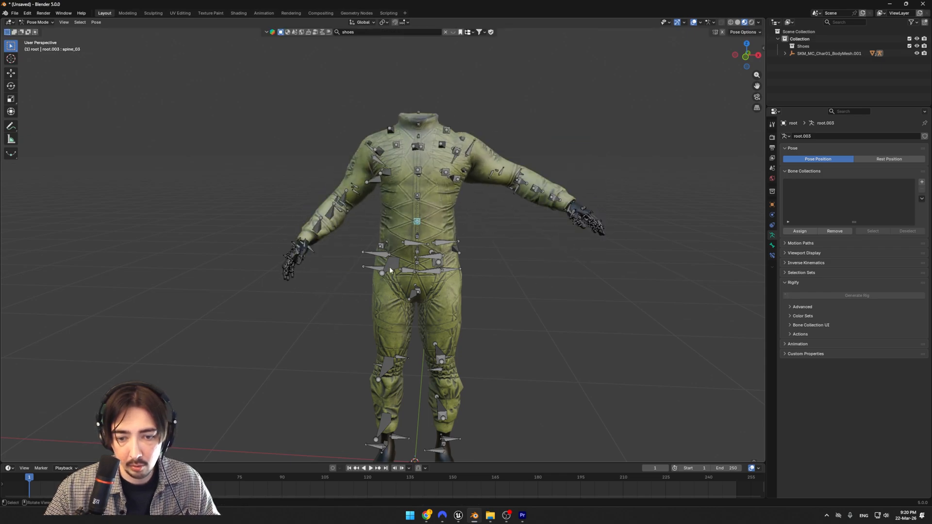
- Test-rotate the right and left thigh bones and both calf bones to check the jumpsuit's leg deformation, cancelling each rotation
click(390, 270)
key(r)
right_click(450, 282)
click(440, 264)
key(r)
right_click(509, 282)
shift+middle_drag(509, 282, 466, 234)
scroll(465, 233, up, 5)
click(472, 249)
key(r)
right_click(544, 213)
click(368, 230)
key(r)
right_click(371, 284)
- Select all bones, clear all their pose transforms and return the armature to Object Mode
scroll(316, 208, down, 5)
scroll(424, 258, down, 4)
middle_drag(314, 207, 387, 257)
key(a)
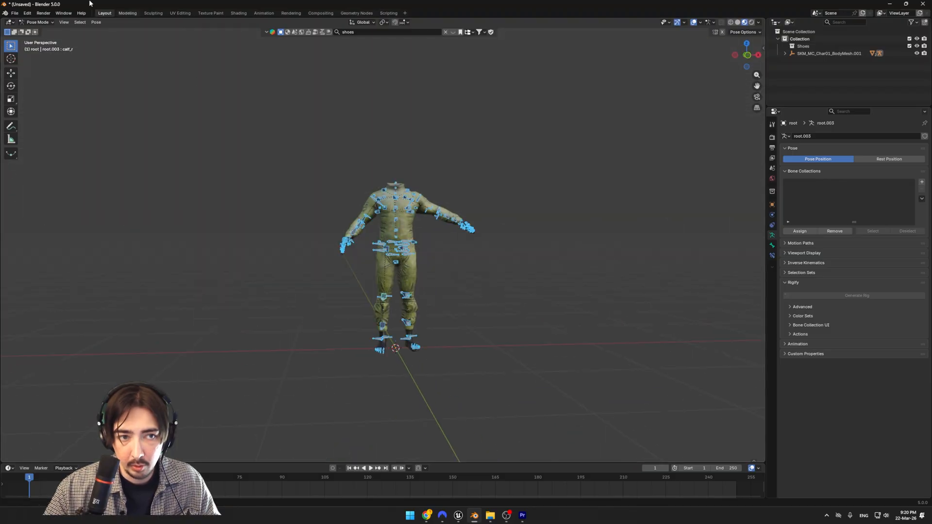
click(95, 22)
mouse_move(104, 39)
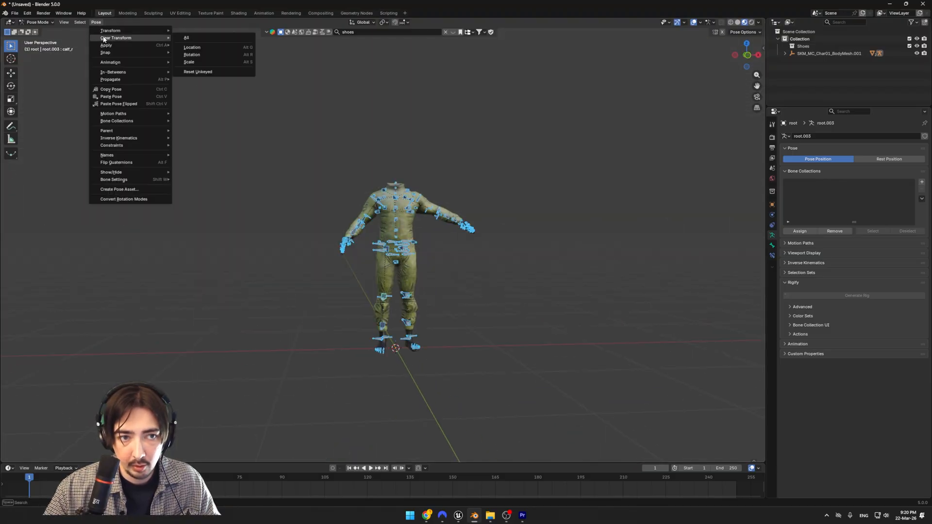
click(194, 39)
scroll(291, 160, up, 3)
mouse_move(291, 160)
middle_down()
mouse_move(332, 179)
mouse_move(319, 188)
mouse_move(289, 171)
middle_up()
key(ctrl+Tab)
click(296, 165)
- Delete the MetaHuman body mesh underneath the jumpsuit, keeping the jumpsuit and the armature
click(377, 263)
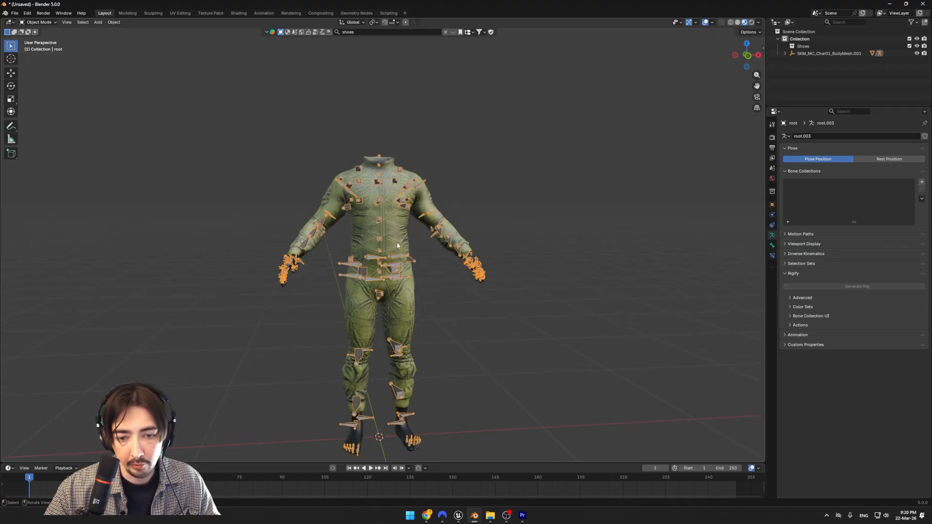
scroll(373, 247, up, 5)
scroll(373, 247, down, 4)
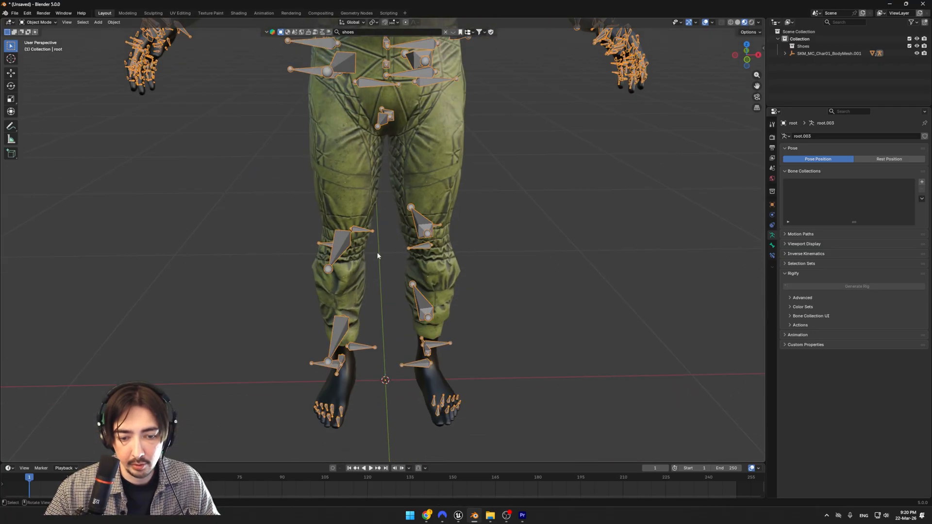
click(341, 357)
key(x)
click(332, 360)
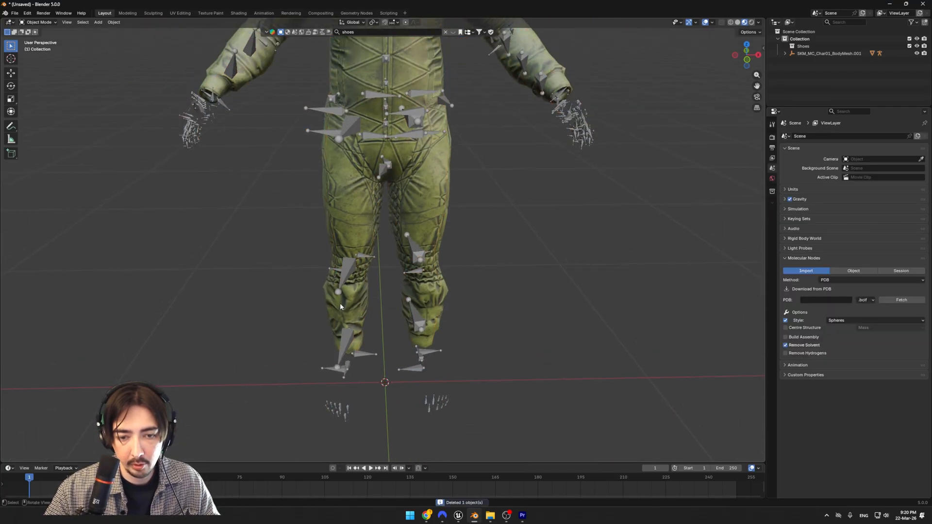
- Select the jumpsuit together with the armature for export
scroll(339, 302, down, 4)
middle_drag(354, 323, 368, 334)
scroll(340, 301, up, 5)
middle_drag(318, 271, 423, 184)
scroll(393, 199, down, 4)
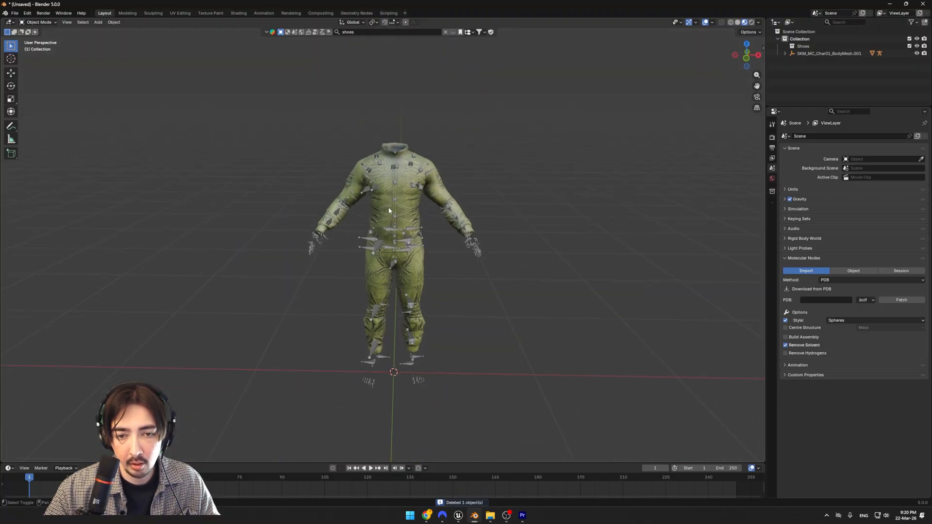
scroll(374, 207, up, 2)
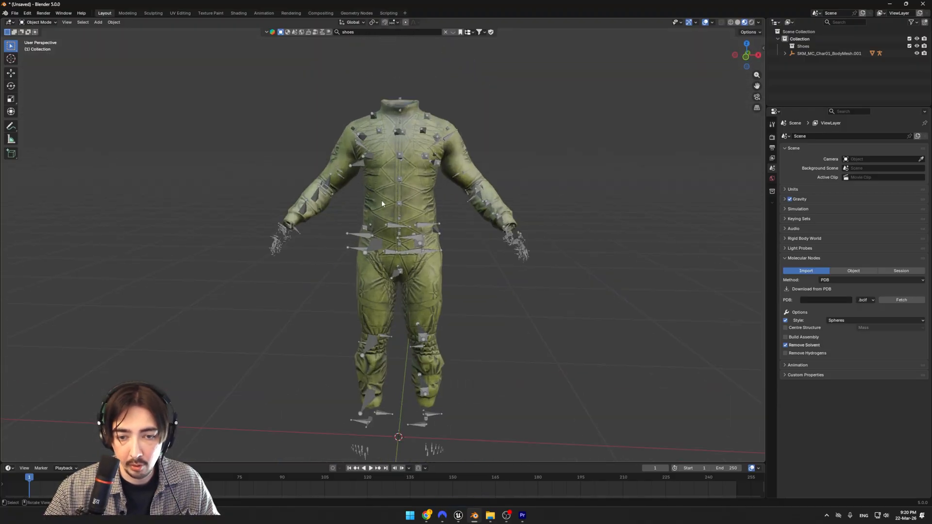
click(387, 228)
scroll(388, 228, up, 2)
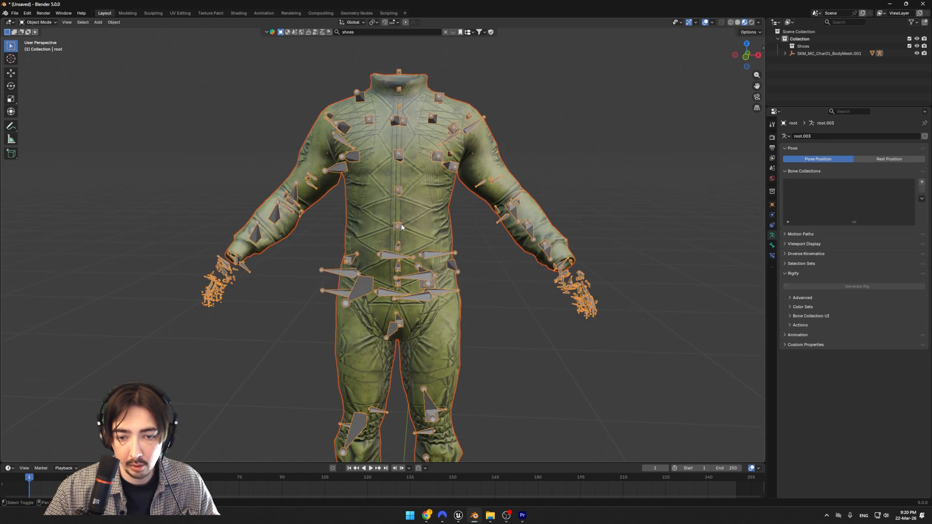
scroll(338, 163, up, 5)
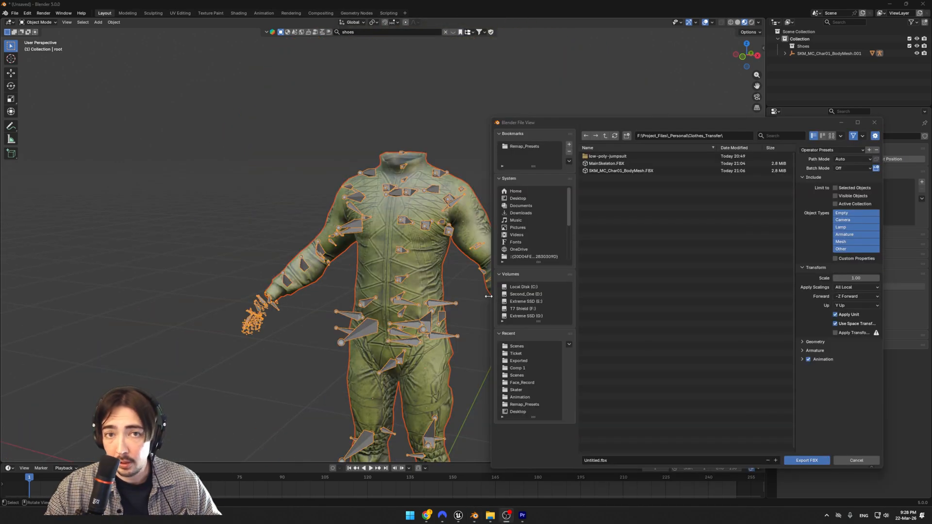
- Limit the FBX export to selected objects of types Armature and Mesh, and set the geometry smoothing to Face
drag(605, 127, 544, 127)
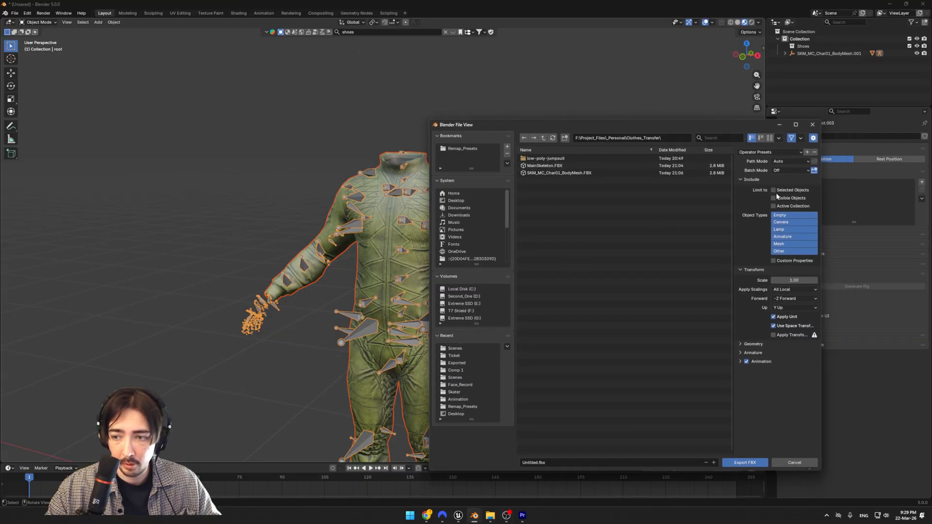
click(784, 237)
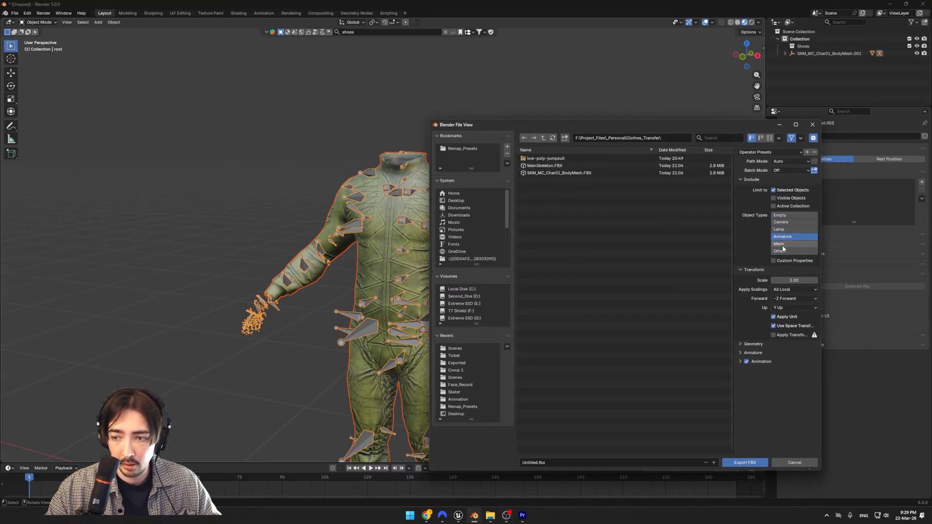
click(741, 345)
click(776, 355)
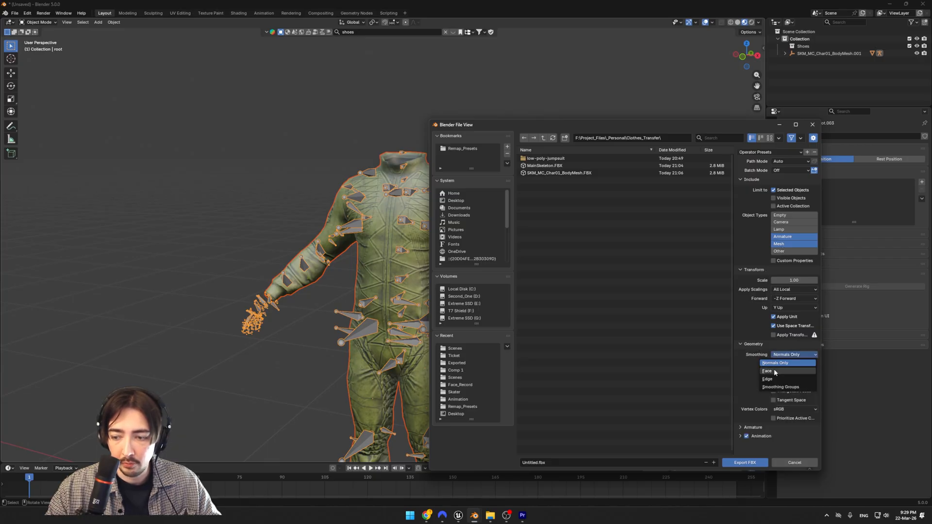
click(775, 372)
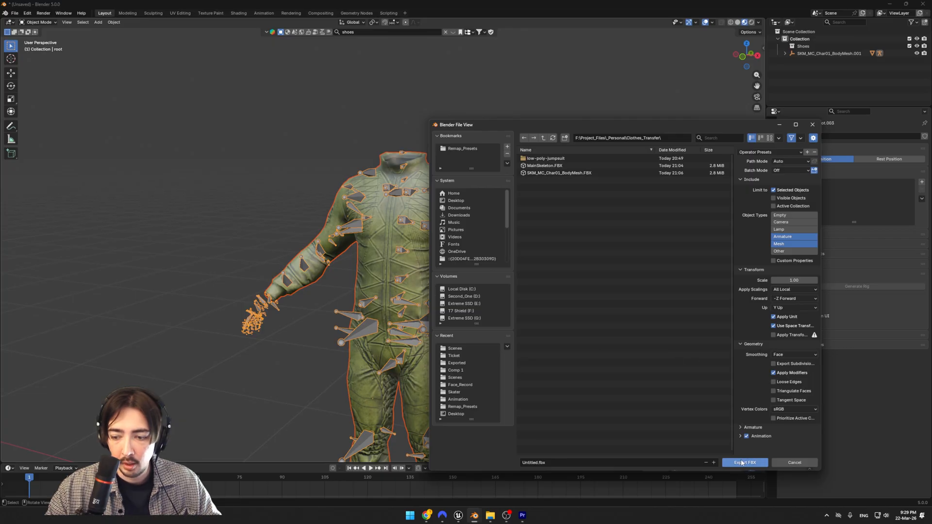
- Name the export file Clothes.fbx and export it to the Clothes_Transfer folder
click(537, 464)
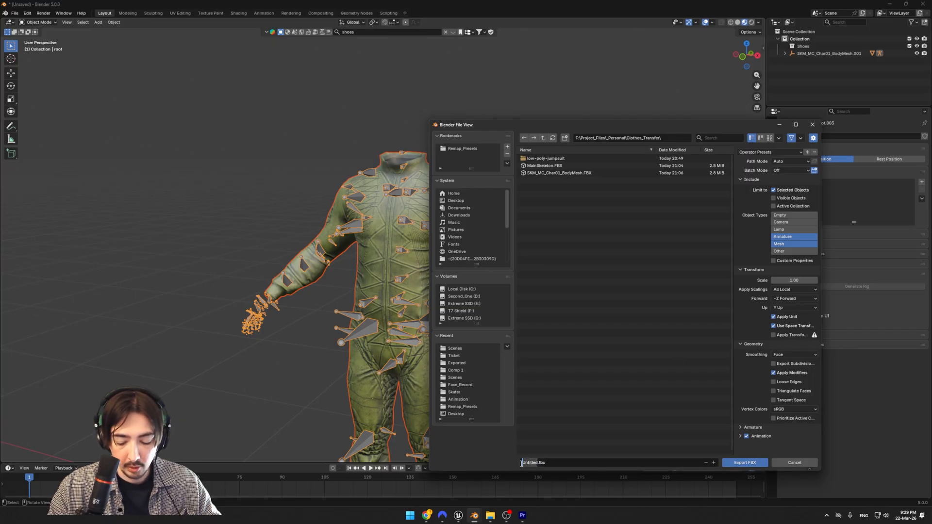
text(Clothes)
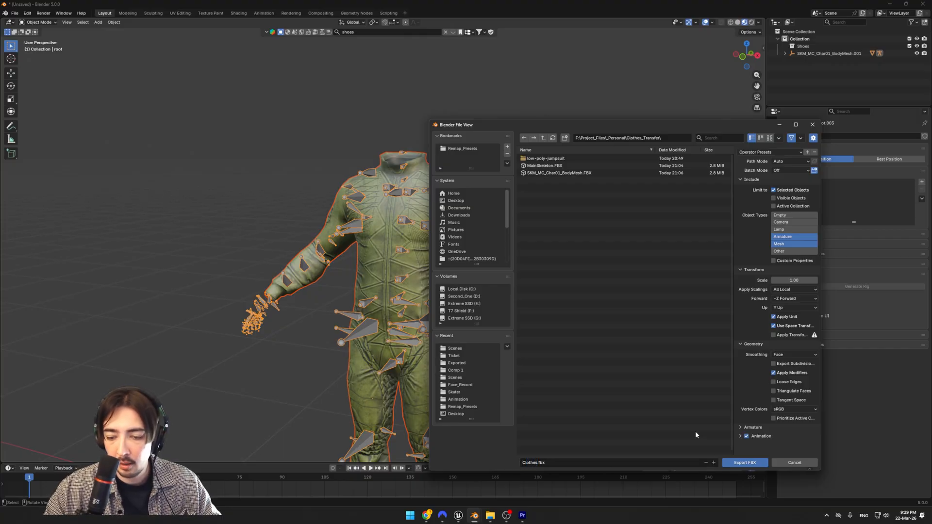
click(751, 464)
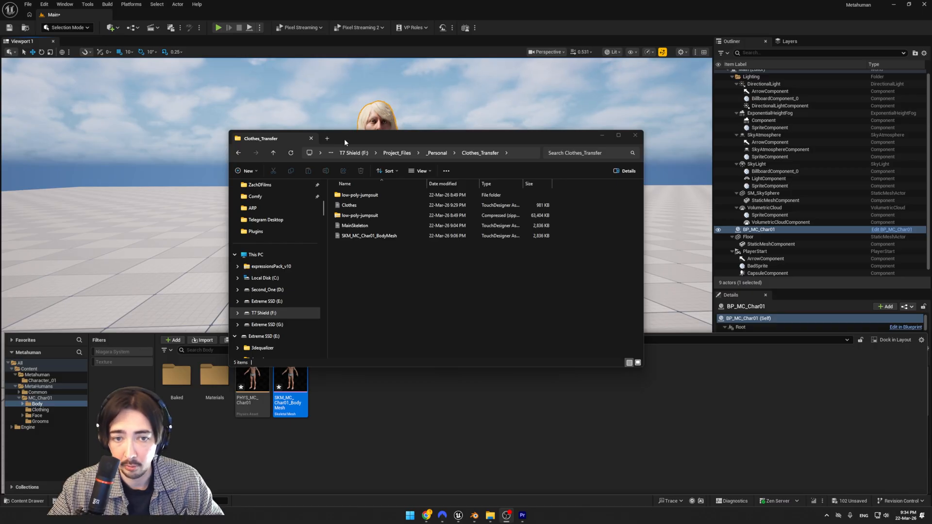
- In Unreal Engine, import Clothes.fbx from the Clothes_Transfer folder into the MC_Char01 Body folder with the default assets pipeline
drag(345, 139, 488, 118)
drag(401, 413, 398, 409)
scroll(415, 267, down, 1)
scroll(416, 268, down, 6)
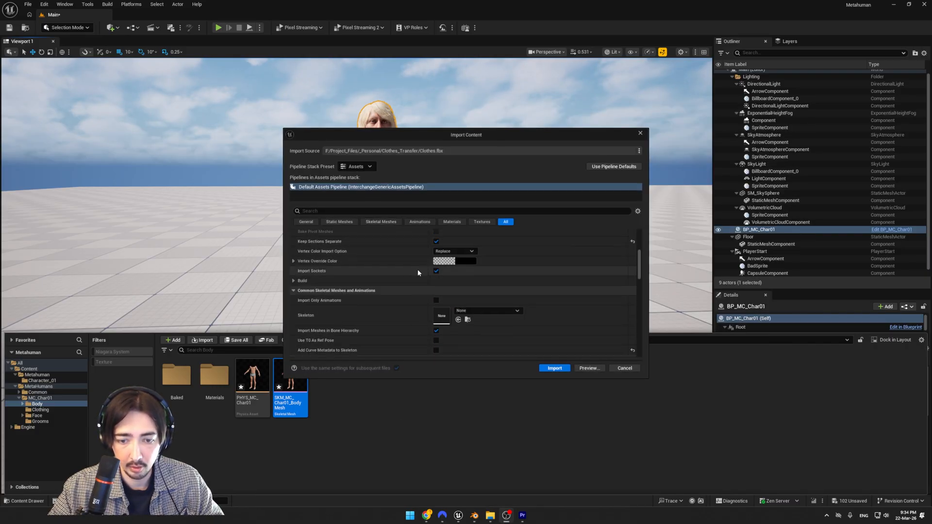
click(554, 368)
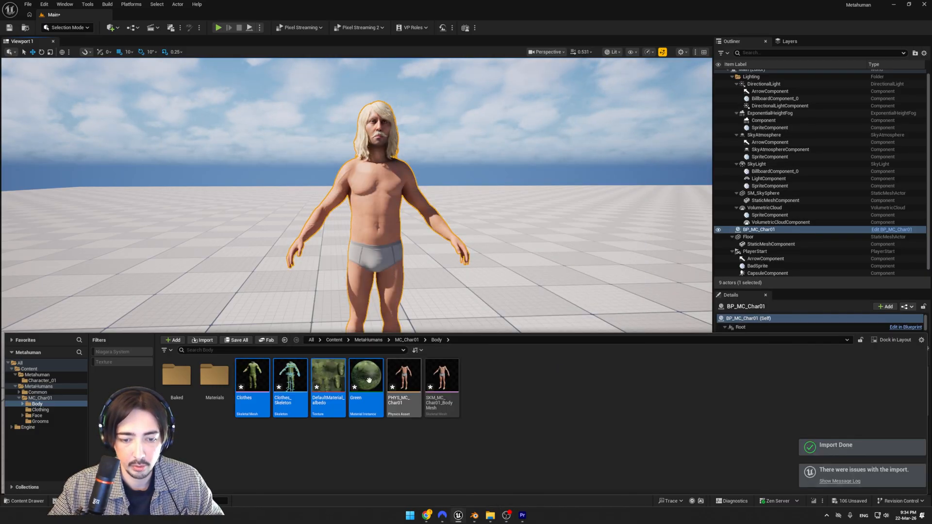
- Go to the MC_Char01 content folder and open the BP_MC_Char01 blueprint for editing
click(437, 384)
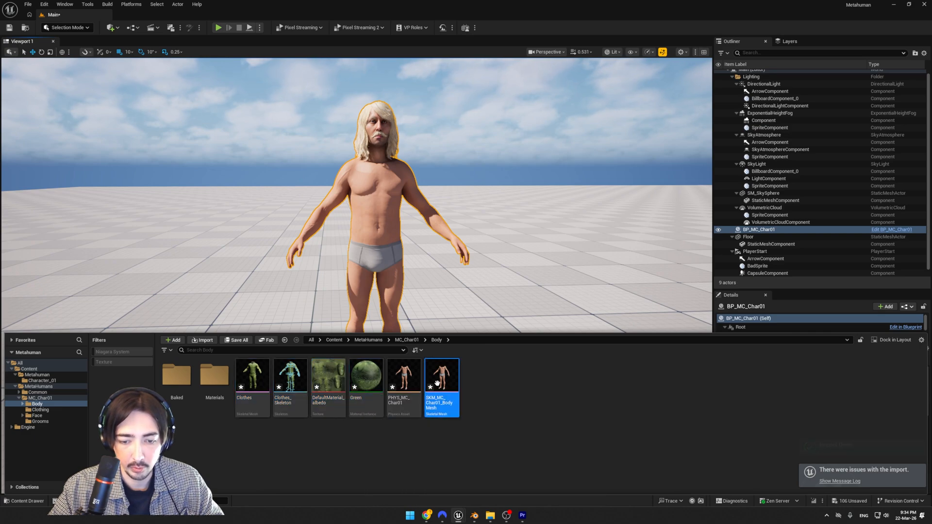
click(363, 239)
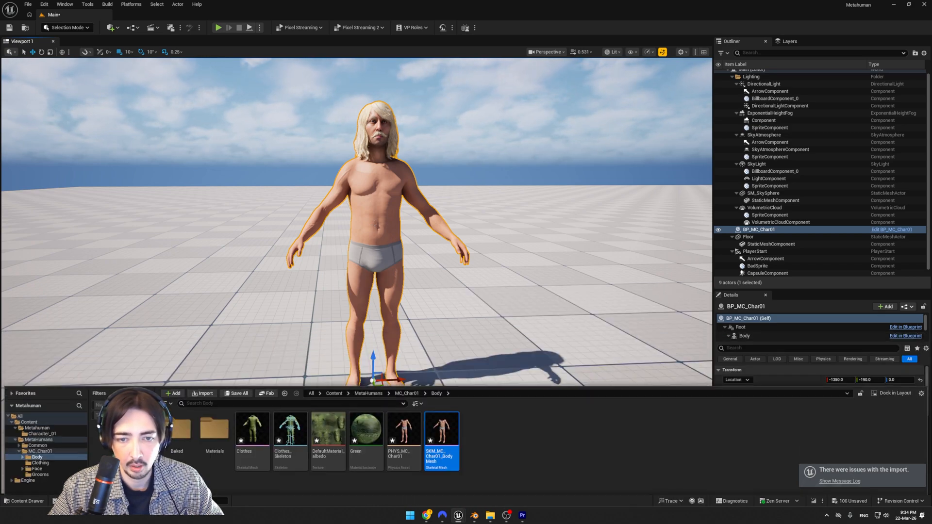
click(37, 503)
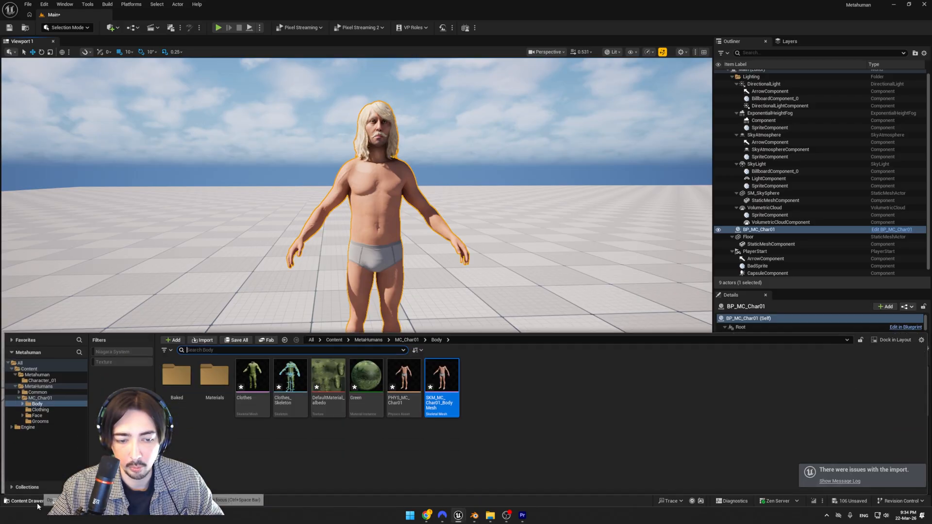
click(406, 340)
double_click(326, 384)
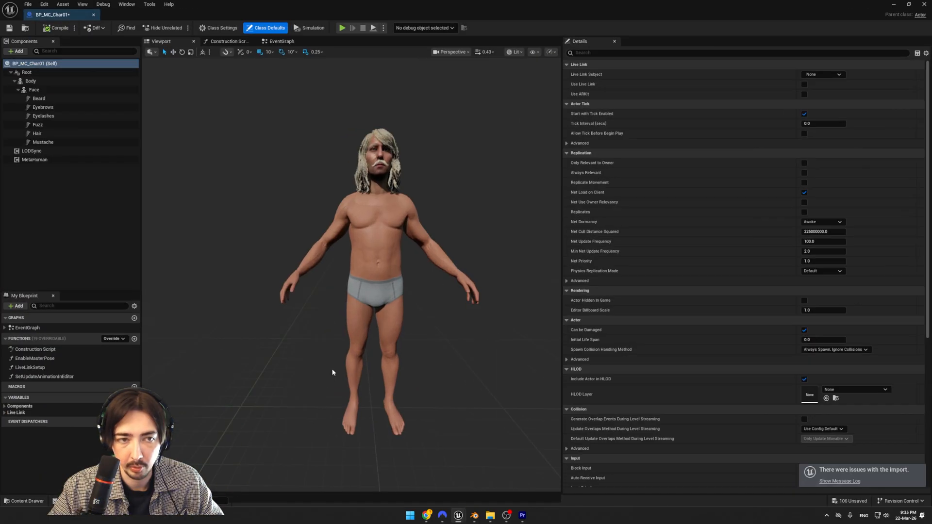
- Add the Clothes skeletal mesh from the MC_Char01 Body folder to the blueprint's components and return to the Main level
click(43, 501)
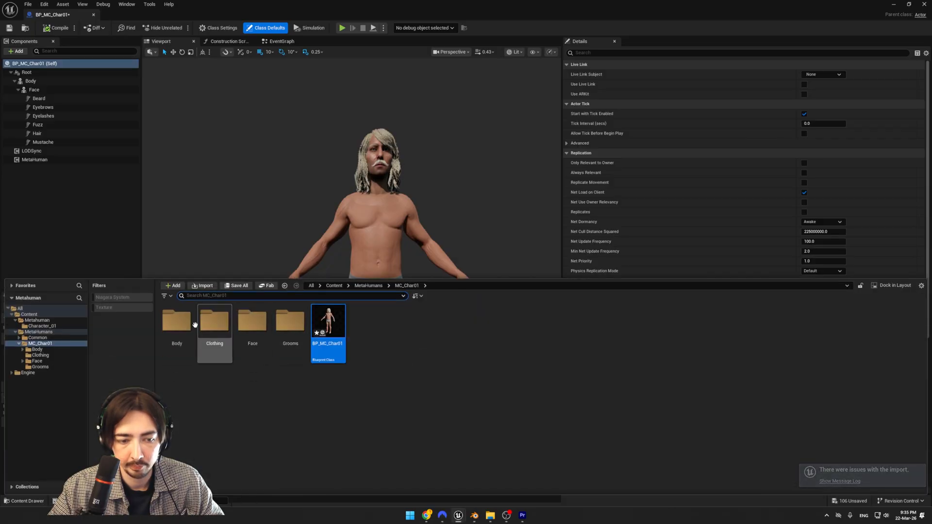
double_click(176, 320)
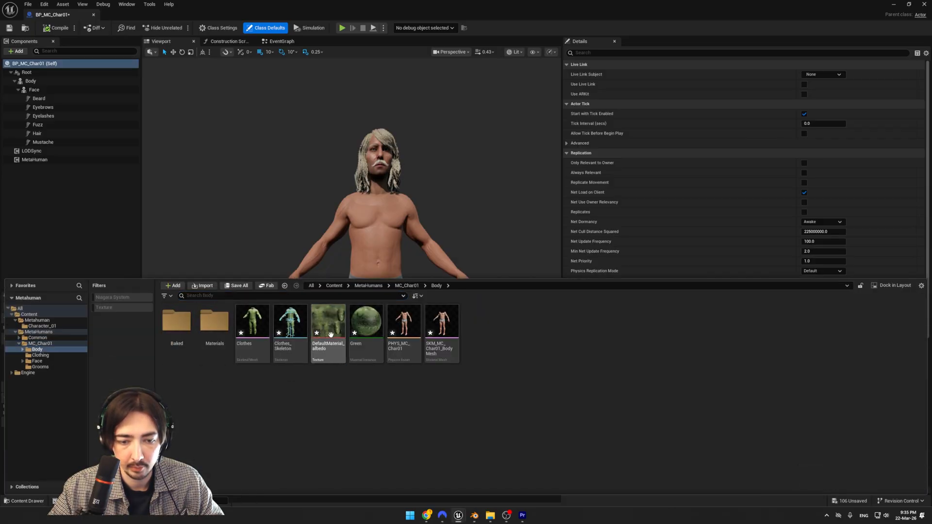
drag(252, 321, 32, 83)
right_drag(310, 213, 246, 193)
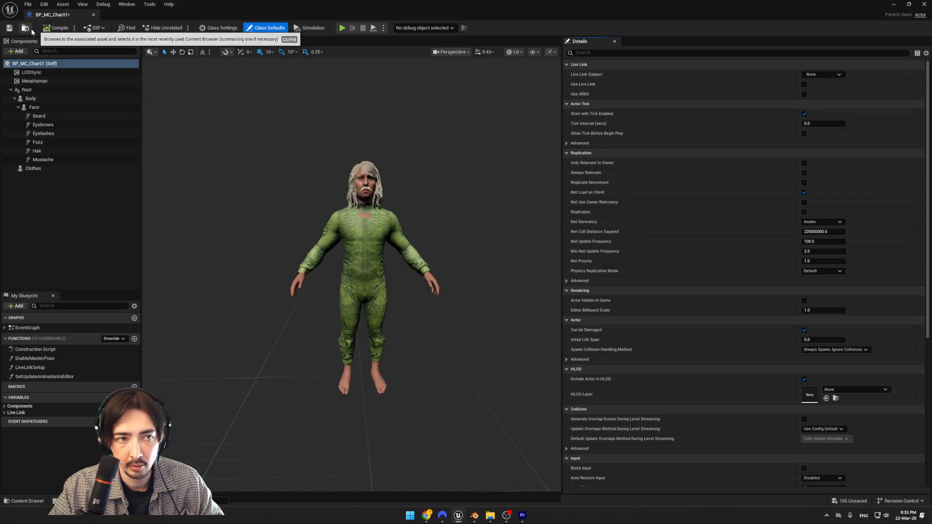
click(893, 4)
key(e)
right_drag(431, 207, 431, 214)
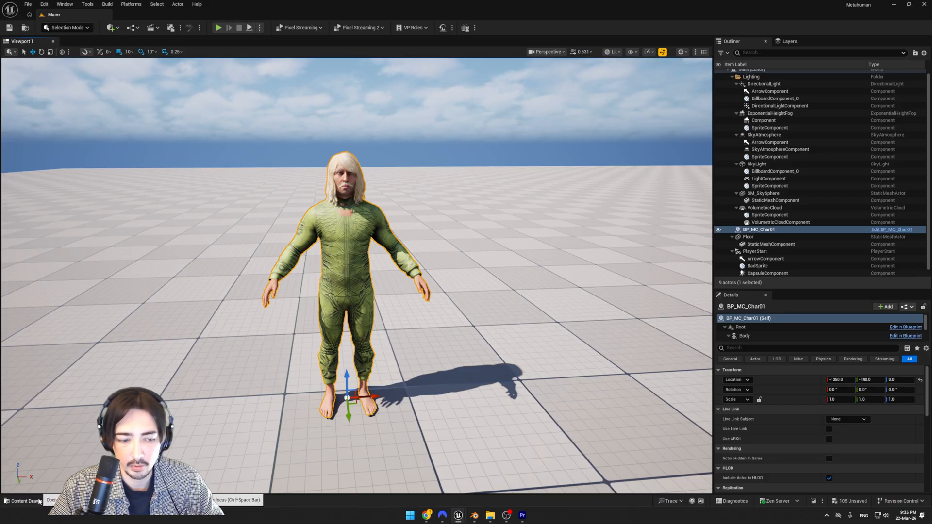
- Create a new folder named LevelSequence in the root Content folder
click(24, 501)
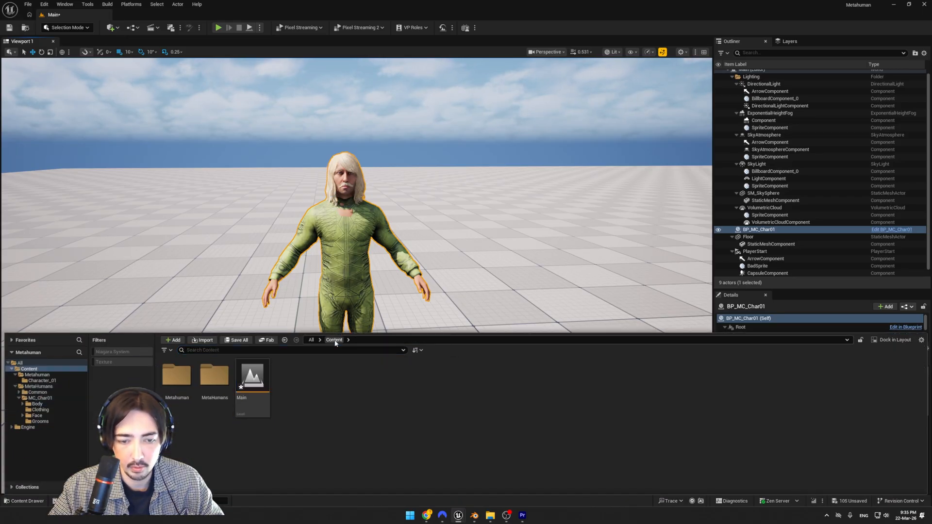
right_click(382, 385)
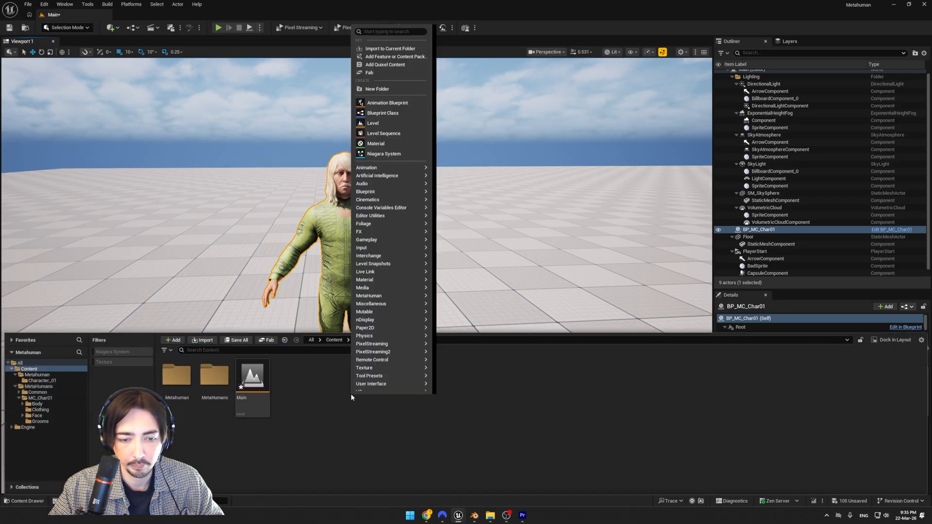
click(368, 88)
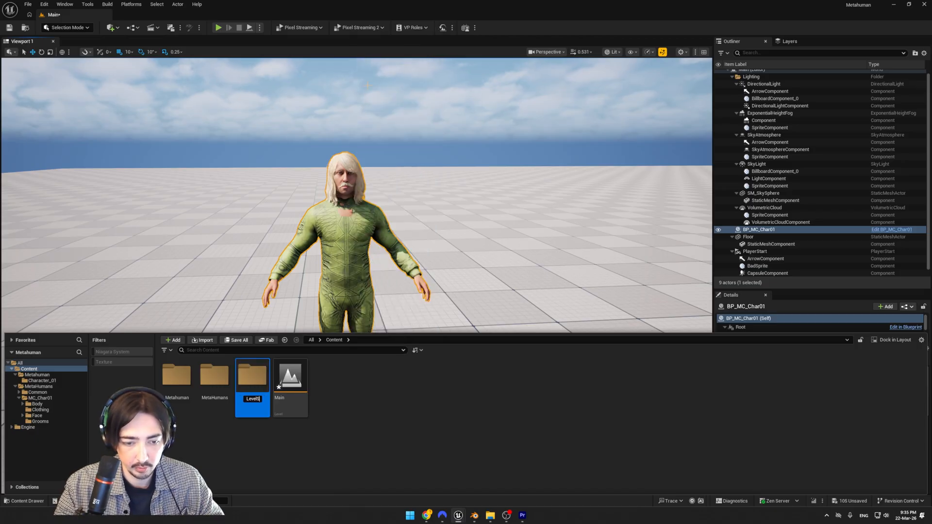
text(LevelSequence)
key(Return)
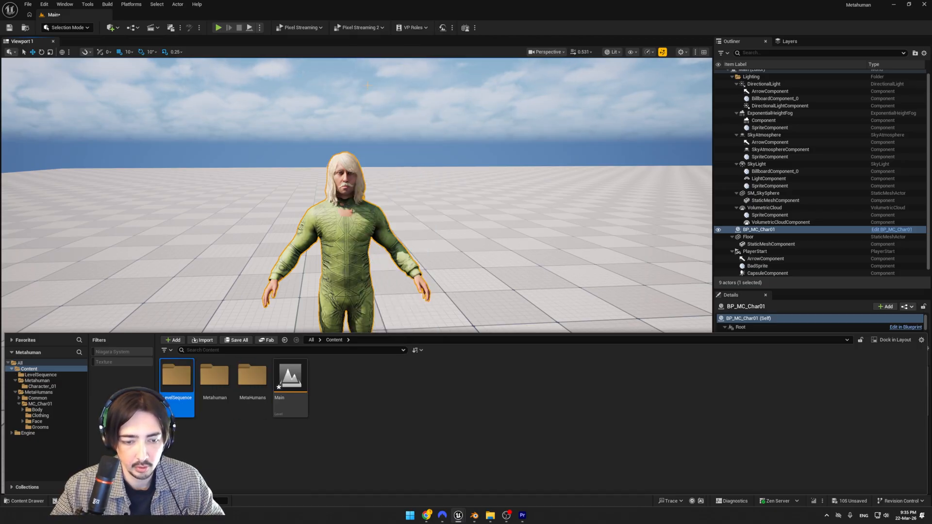
- Create a level sequence named LS_S01 in the LevelSequence folder and open it in Sequencer
double_click(162, 370)
right_click(269, 395)
mouse_move(318, 264)
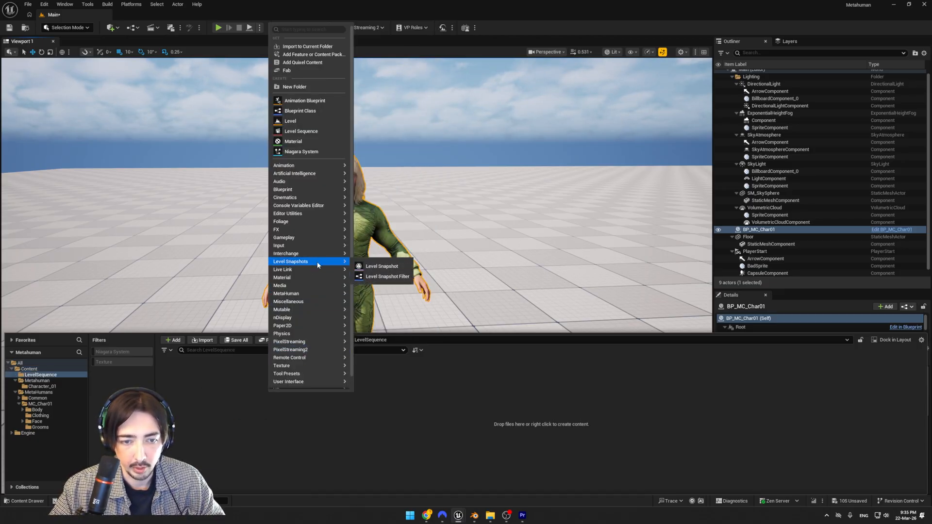
mouse_move(310, 194)
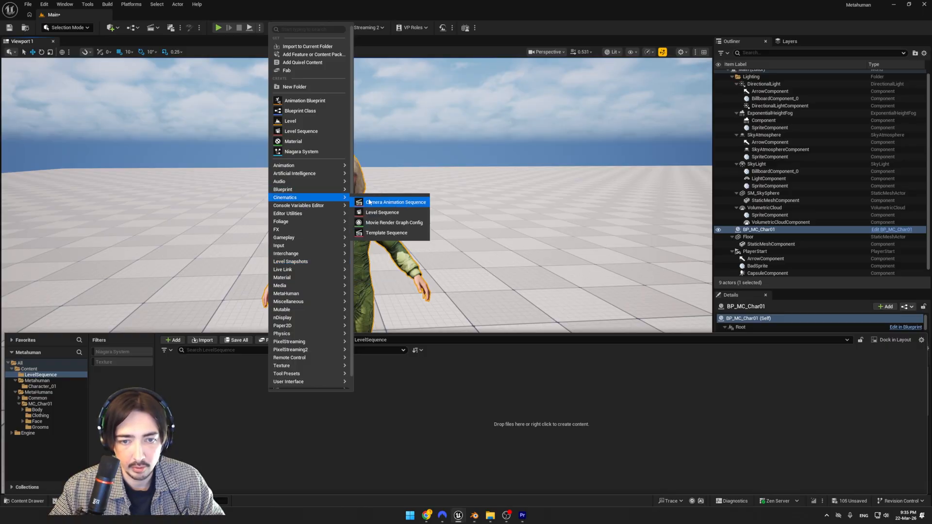
click(383, 212)
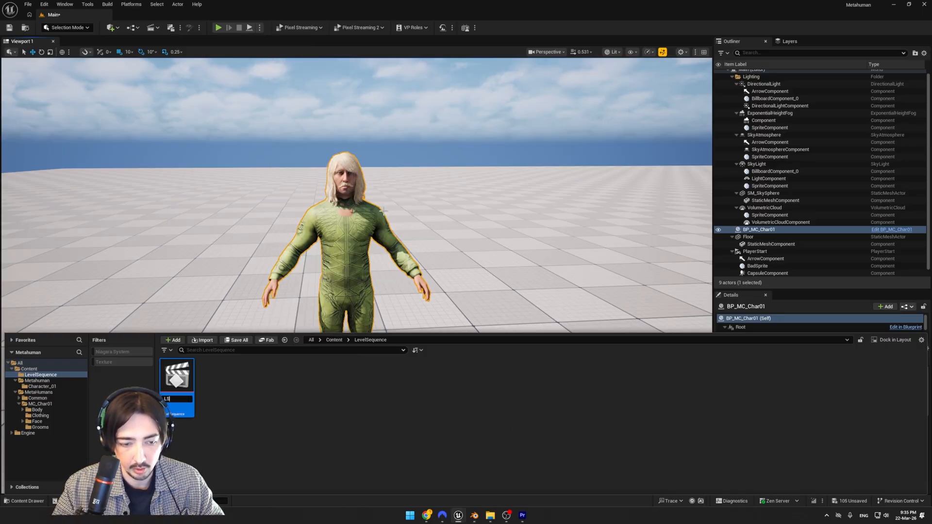
double_click(184, 395)
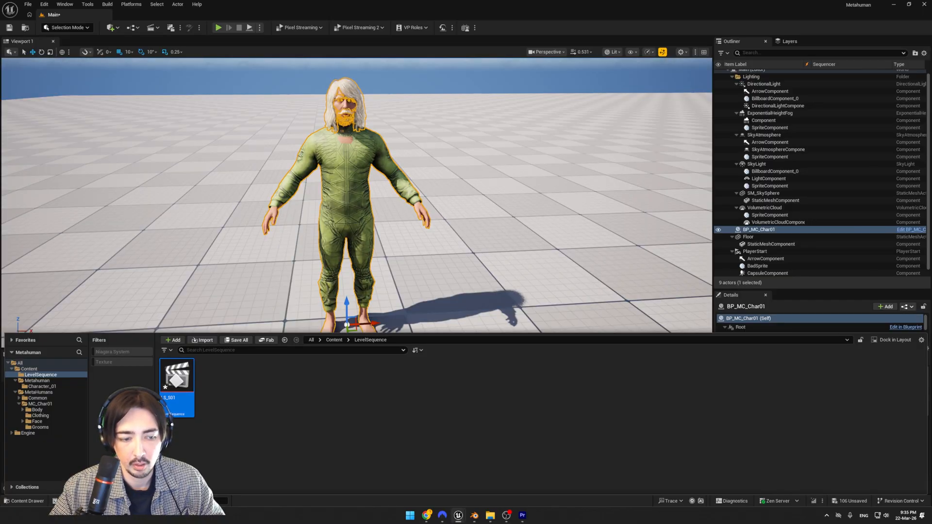
click(37, 506)
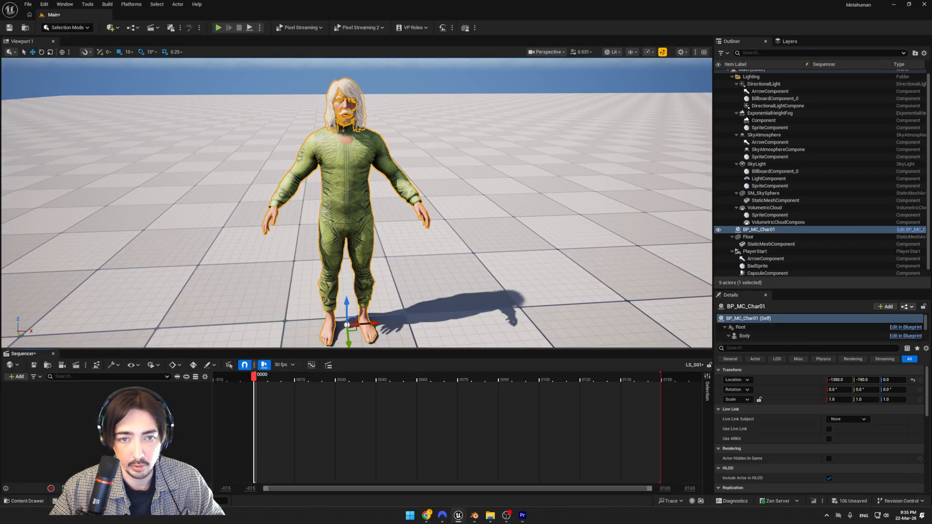
- Add the BP_MC_Char01 actor as a track in the LS_S01 sequence
click(17, 376)
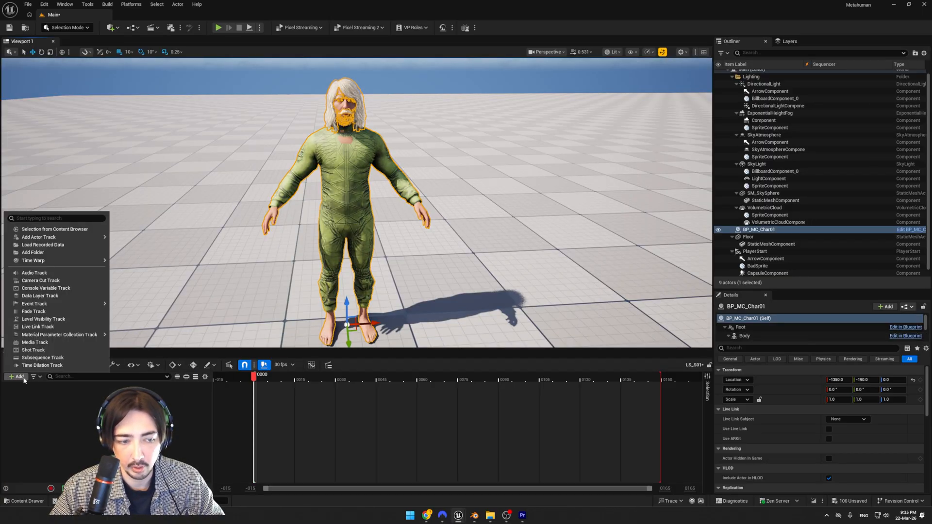
mouse_move(43, 238)
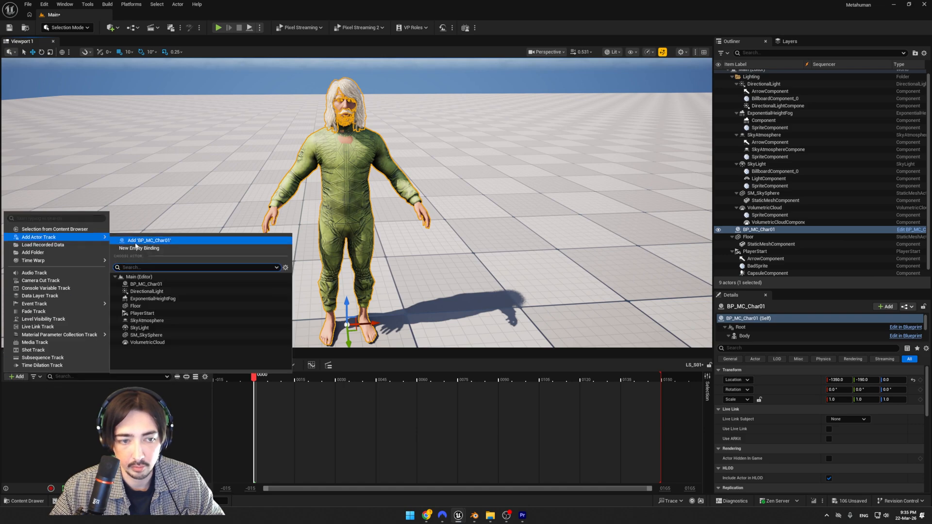
click(152, 241)
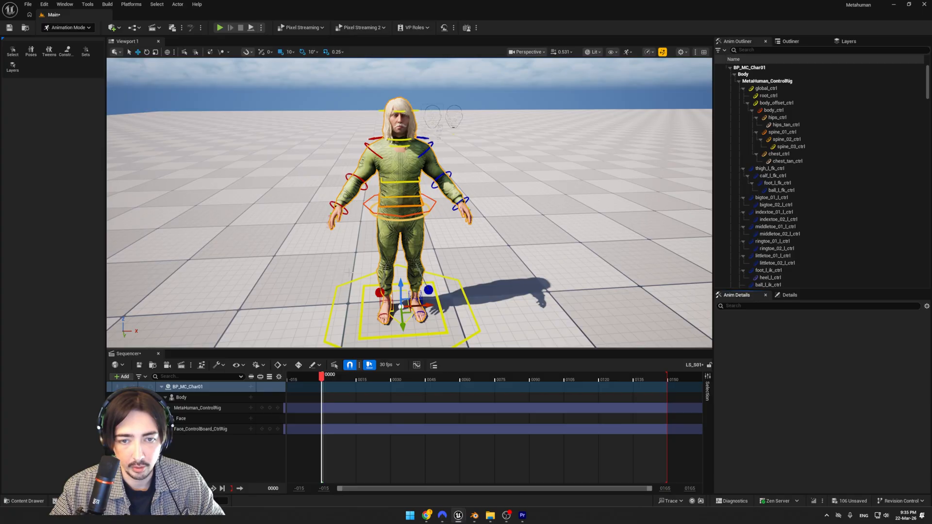
- Test the clothing by rotating the character's right upper arm control, and undo the rotation
right_drag(349, 272, 338, 256)
key(w)
key(e)
click(383, 195)
key(e)
drag(433, 199, 438, 185)
right_drag(451, 204, 459, 206)
key(a)
right_drag(342, 226, 459, 240)
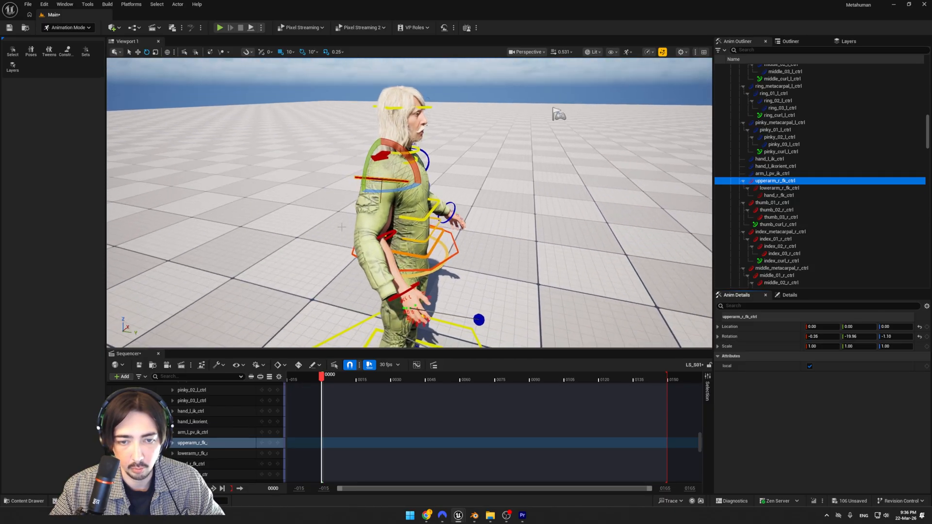
key(ctrl+z)
right_drag(342, 226, 368, 228)
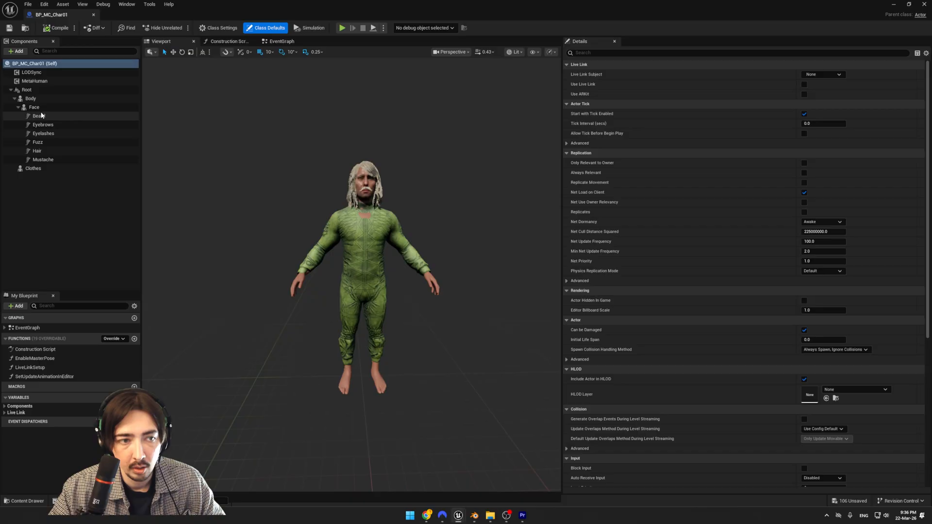
- Parent the Clothes component to Body in the BP_MC_Char01 blueprint, compile and save it, and return to the level
click(31, 98)
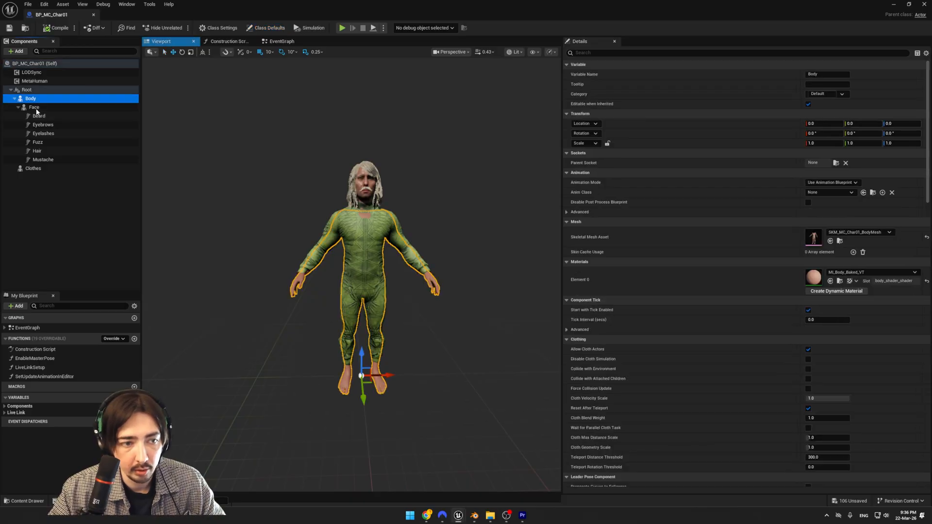
click(37, 169)
drag(37, 171, 30, 101)
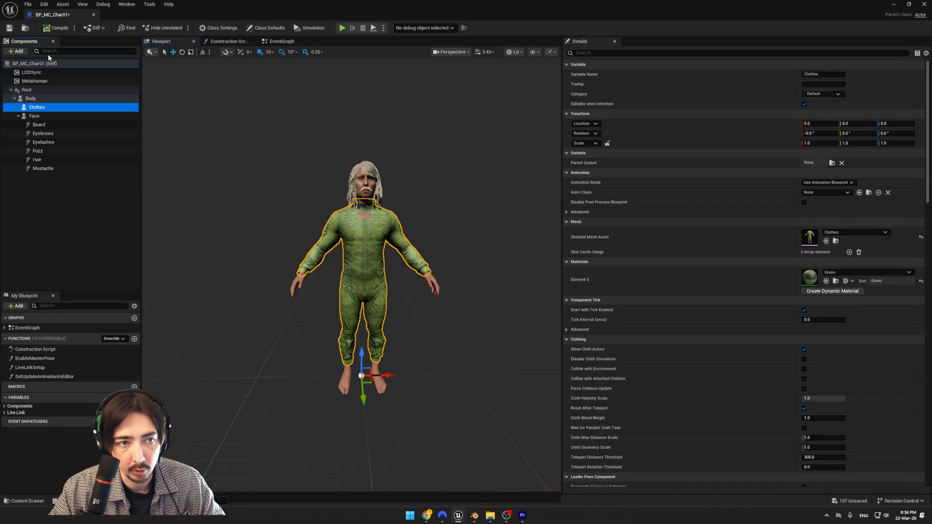
click(54, 29)
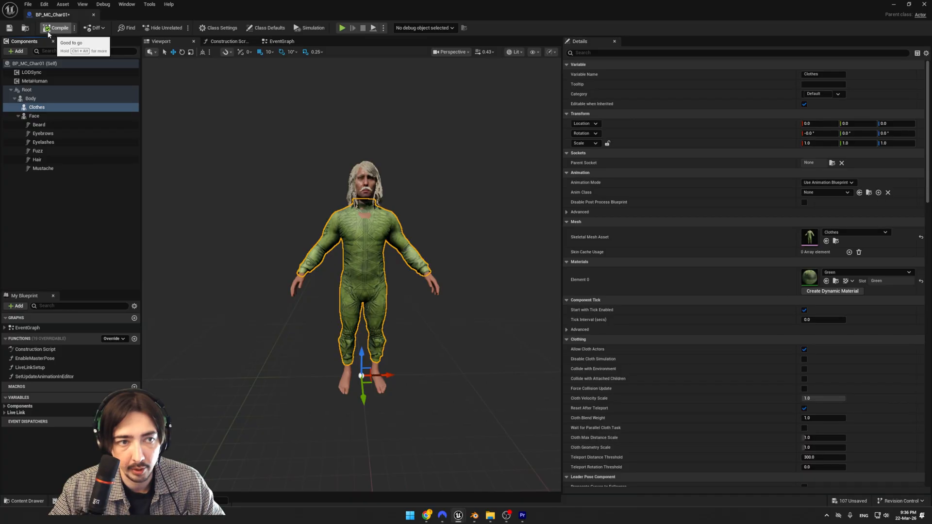
key(ctrl+s)
click(893, 5)
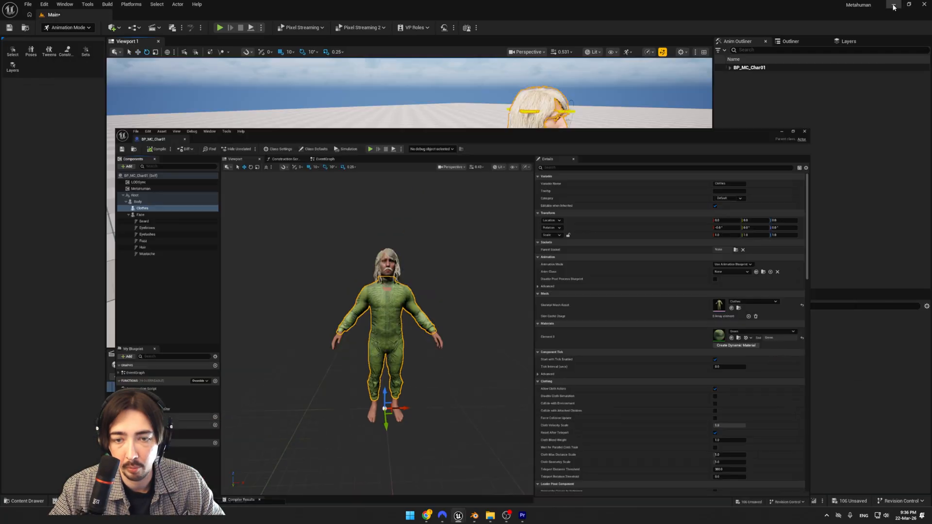
- Raise the right arm by rotating its upper arm control about 40° to test how the jumpsuit deforms
click(509, 177)
right_drag(509, 178, 417, 171)
drag(428, 199, 448, 185)
key(w)
mouse_move(448, 185)
right_down()
mouse_move(461, 167)
mouse_move(451, 174)
right_up()
key(s)
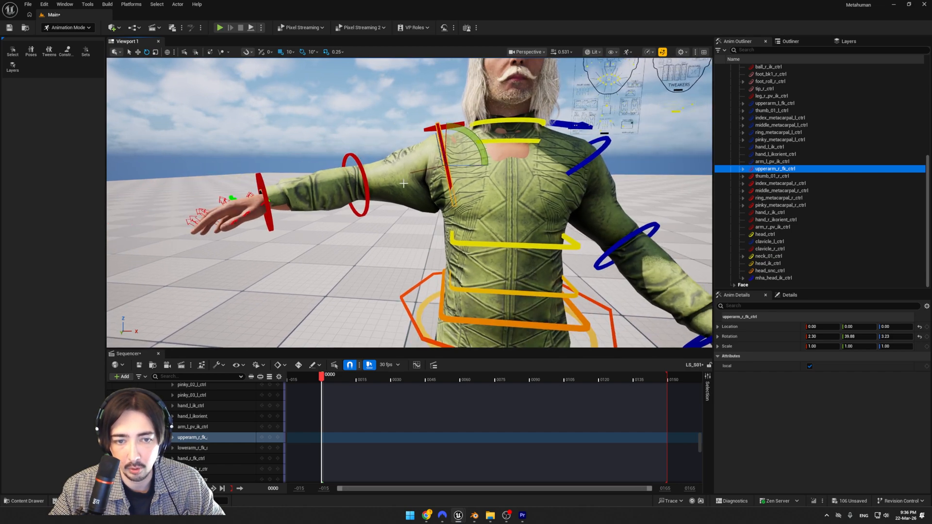
- Lower the right arm back beside the body with its upper arm control
drag(475, 141, 481, 211)
right_drag(475, 199, 435, 221)
key(w)
key(s)
mouse_move(375, 138)
mouse_down()
mouse_move(369, 150)
mouse_move(374, 143)
mouse_up()
key(s)
right_drag(457, 151, 463, 164)
- Rotate the left upper arm control about 10° and adjust a torso control to check that the jumpsuit follows
click(444, 129)
drag(478, 113, 484, 133)
key(s)
right_drag(484, 133, 489, 136)
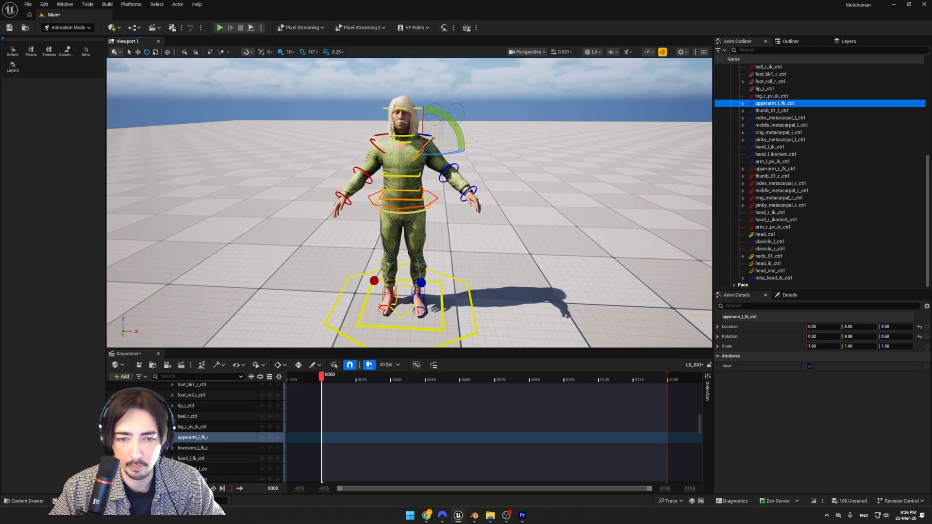
click(403, 198)
mouse_move(404, 170)
mouse_down()
mouse_move(403, 185)
mouse_move(401, 155)
mouse_move(394, 212)
mouse_move(407, 165)
mouse_move(415, 194)
mouse_move(421, 172)
mouse_up()
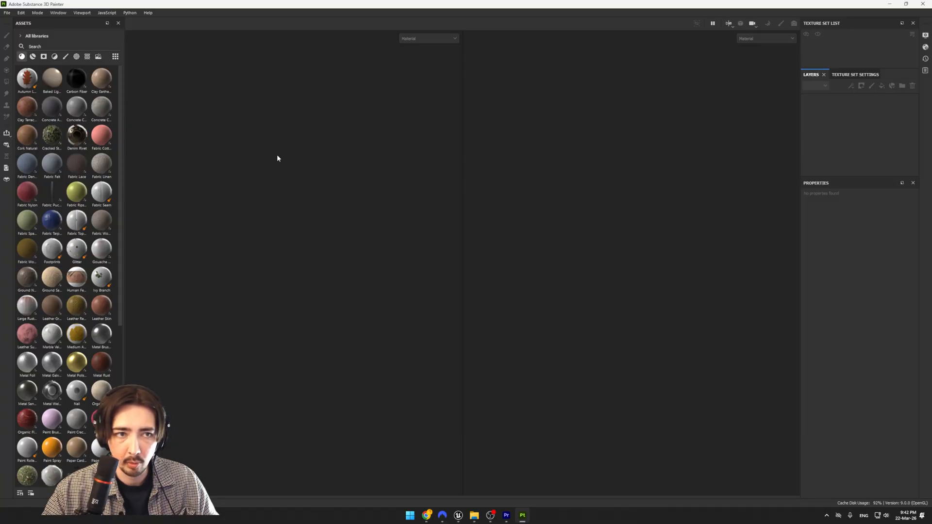
- In Substance 3D Painter, start a new project with the Unreal Engine 4 (starter_assets) template and a document resolution of 4096
click(8, 14)
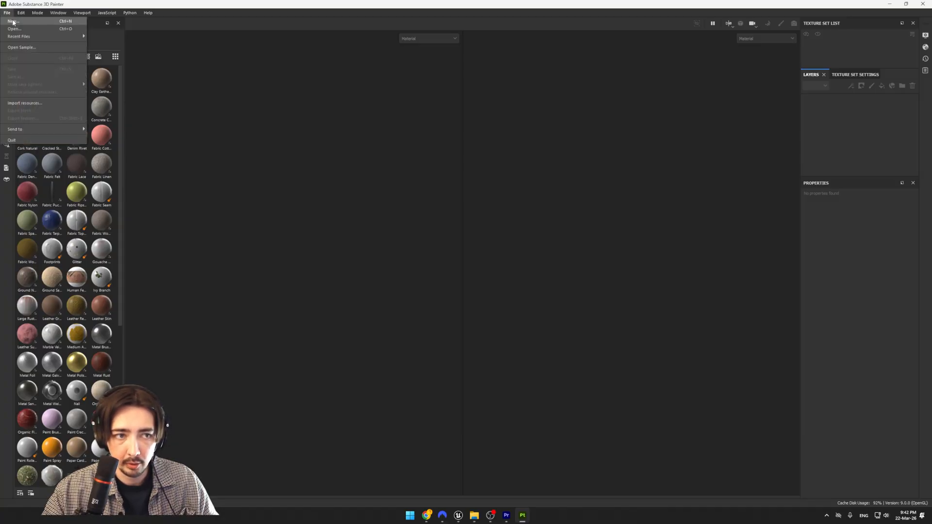
click(19, 21)
click(426, 196)
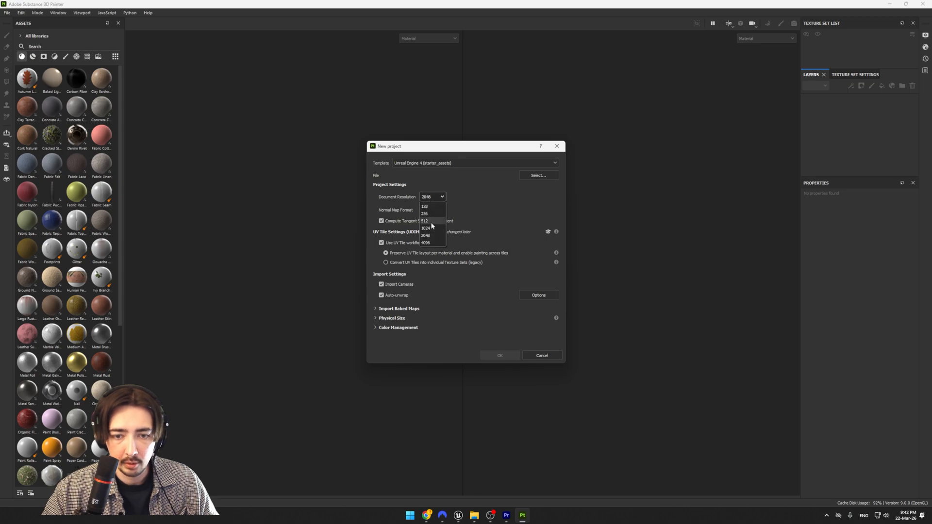
click(430, 243)
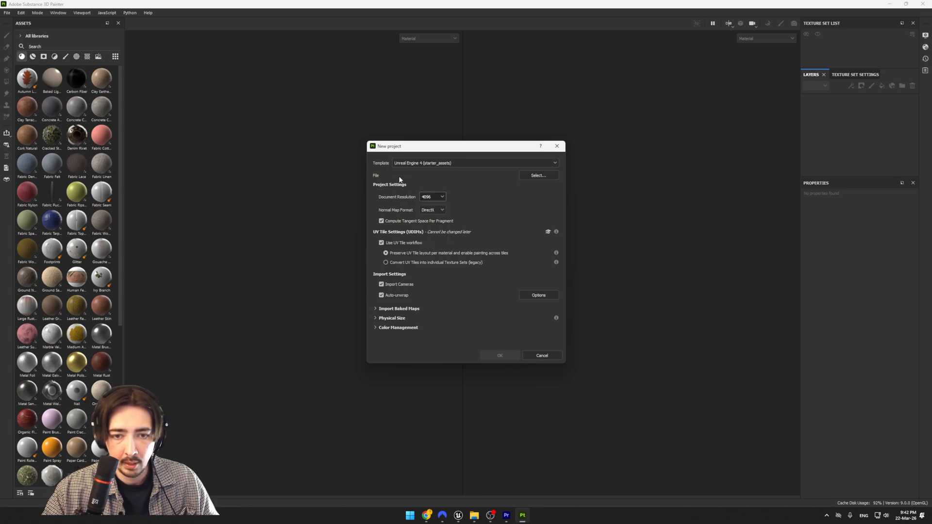
click(410, 165)
click(417, 164)
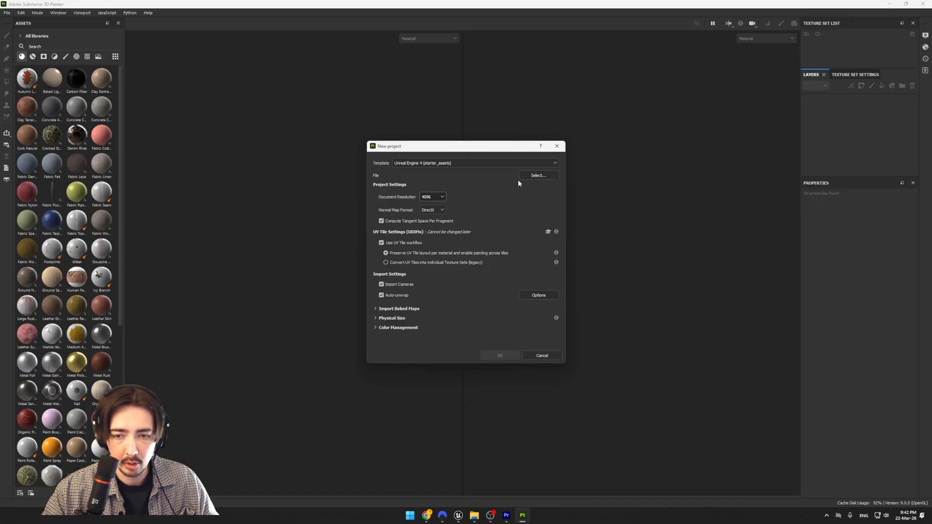
- Choose MainSkeleton.FBX from the Clothes_Transfer folder as the project mesh and create the project
click(531, 176)
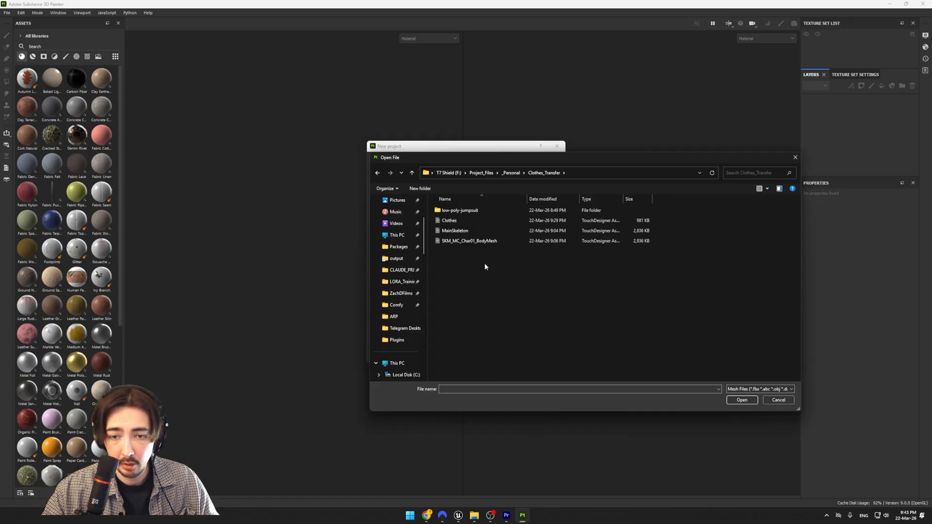
drag(484, 164, 497, 244)
click(471, 320)
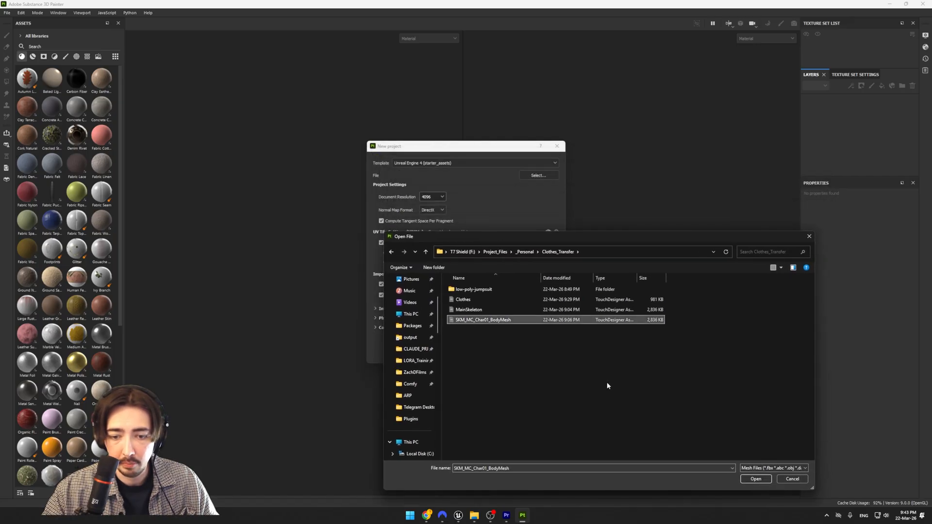
click(473, 310)
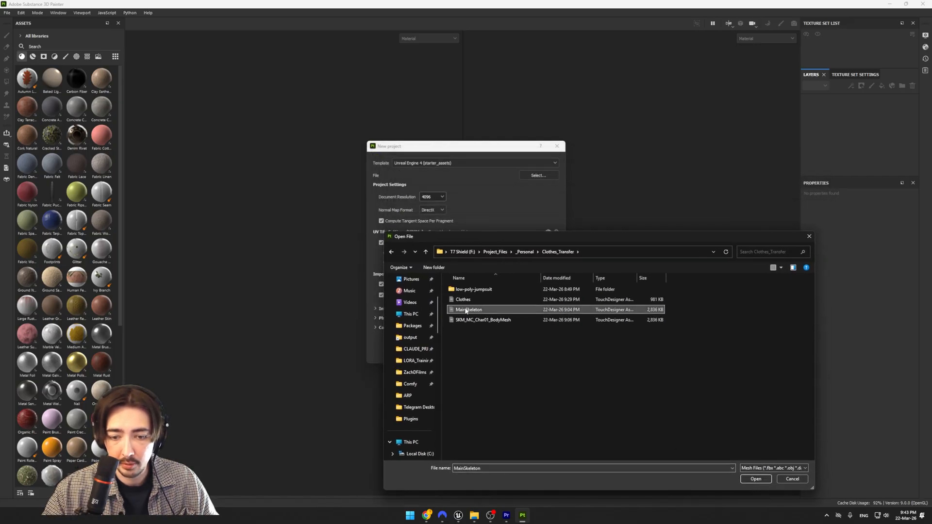
key(Return)
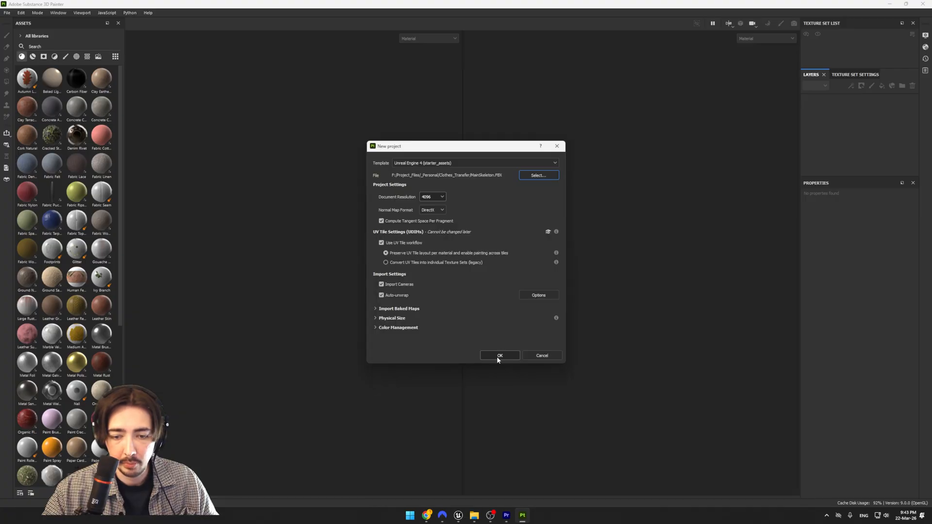
click(497, 356)
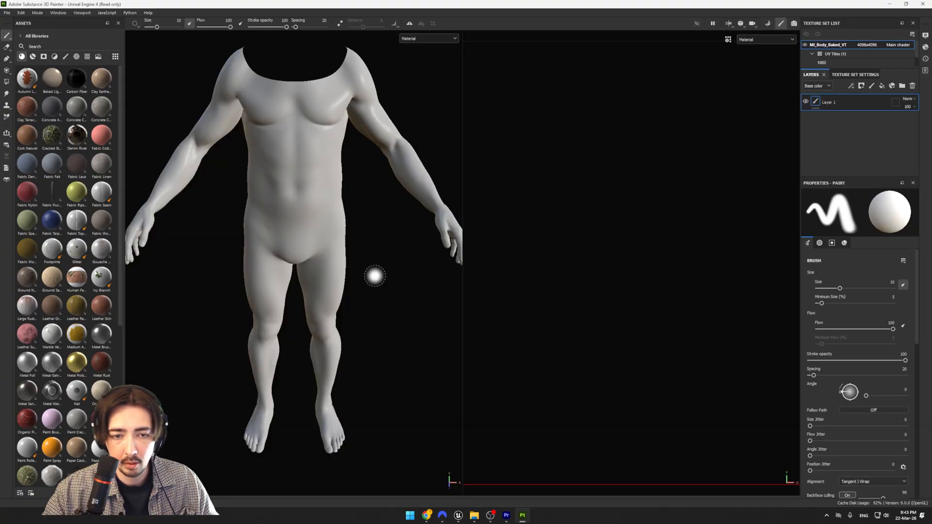
- Frame the entire body mesh from the front in the 3D viewport
scroll(374, 276, down, 3)
alt+drag(345, 285, 309, 290)
alt+middle_drag(309, 290, 335, 297)
alt+drag(335, 297, 277, 281)
alt+middle_drag(278, 282, 301, 273)
mouse_move(301, 272)
alt+mouse_down()
mouse_move(343, 258)
mouse_move(307, 273)
alt+mouse_up()
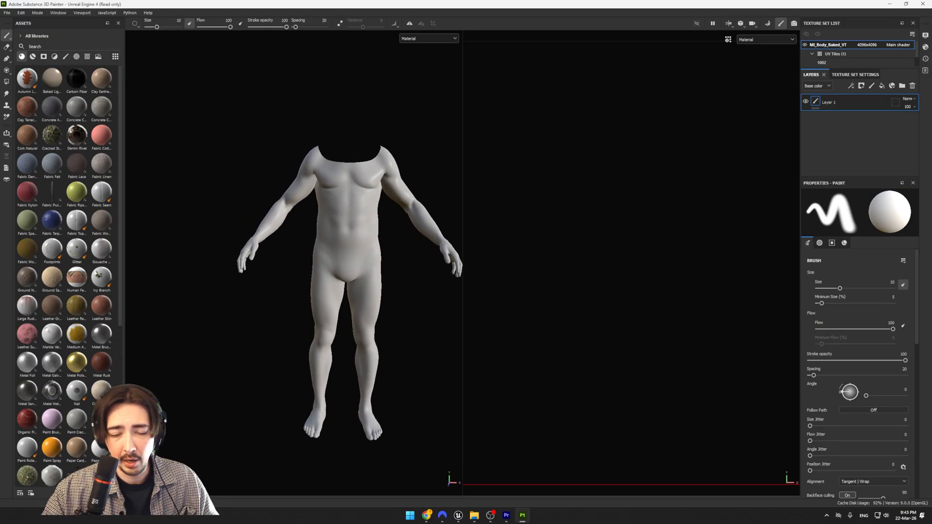
- Add an Opacity channel to the MI_Body_Baked_VT texture set
click(845, 75)
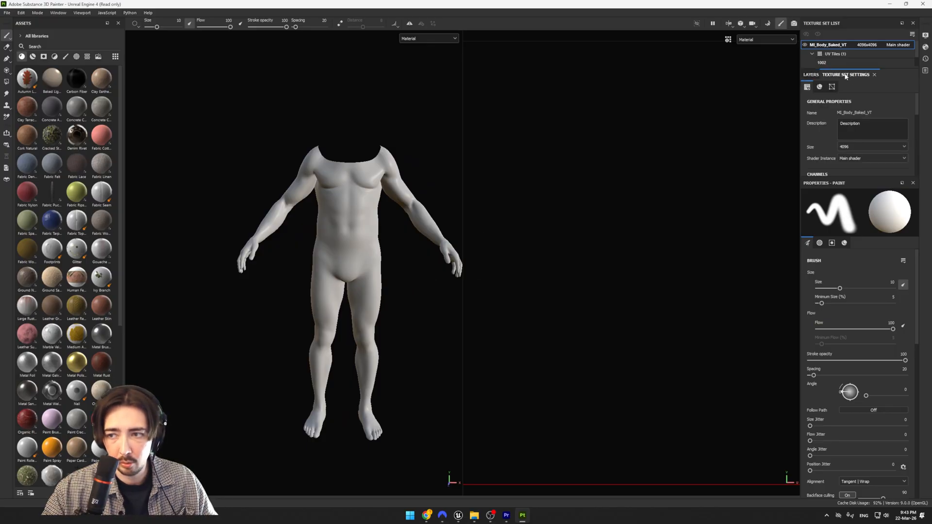
drag(834, 178, 819, 289)
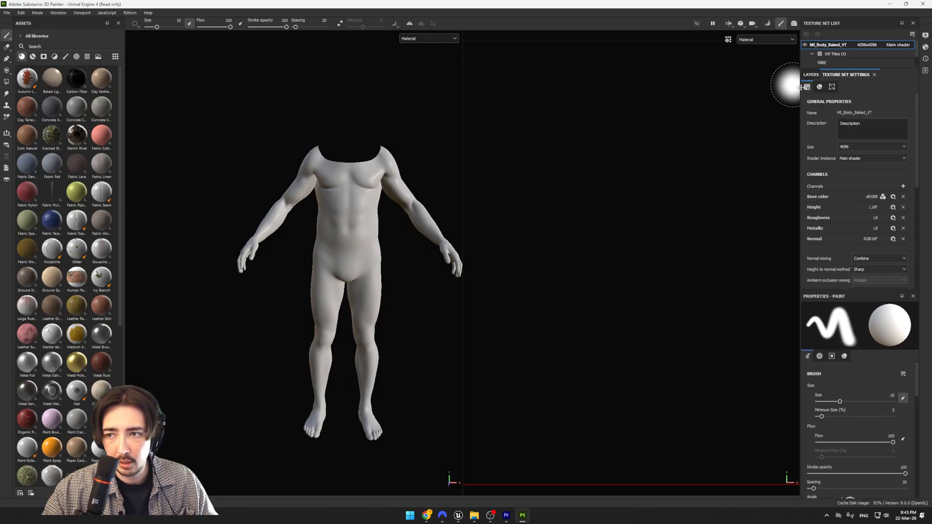
scroll(835, 179, down, 2)
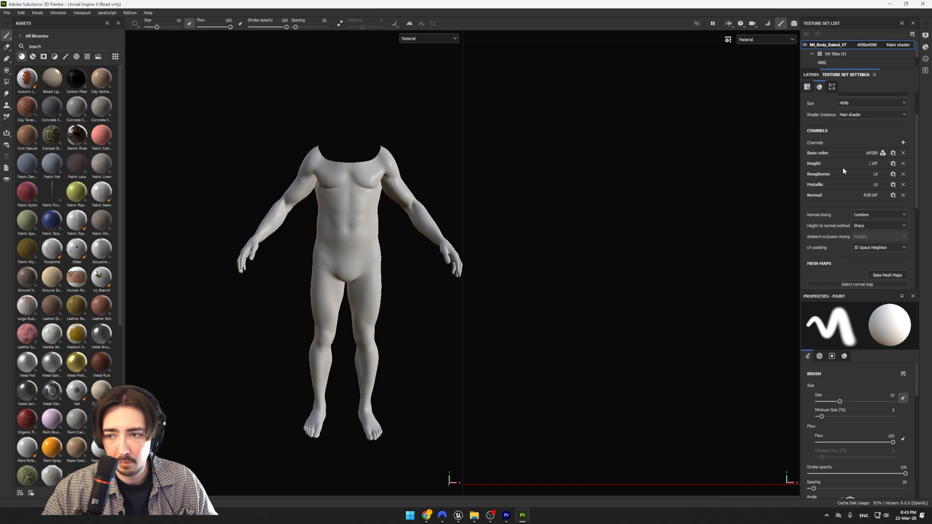
click(903, 143)
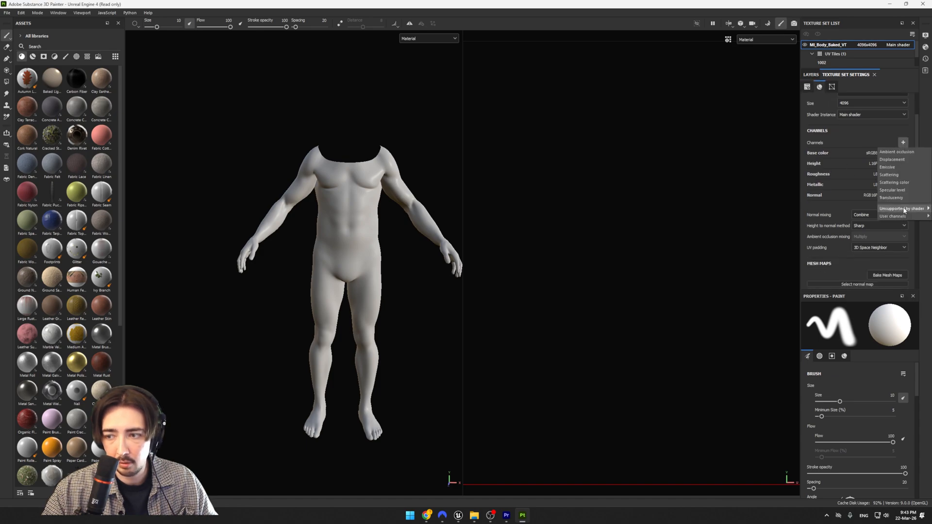
mouse_move(904, 210)
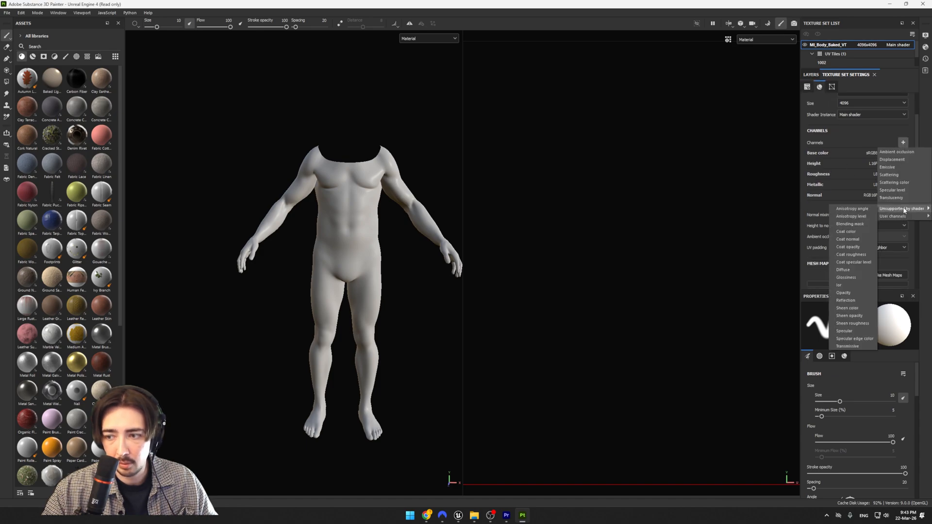
click(848, 292)
scroll(843, 223, up, 2)
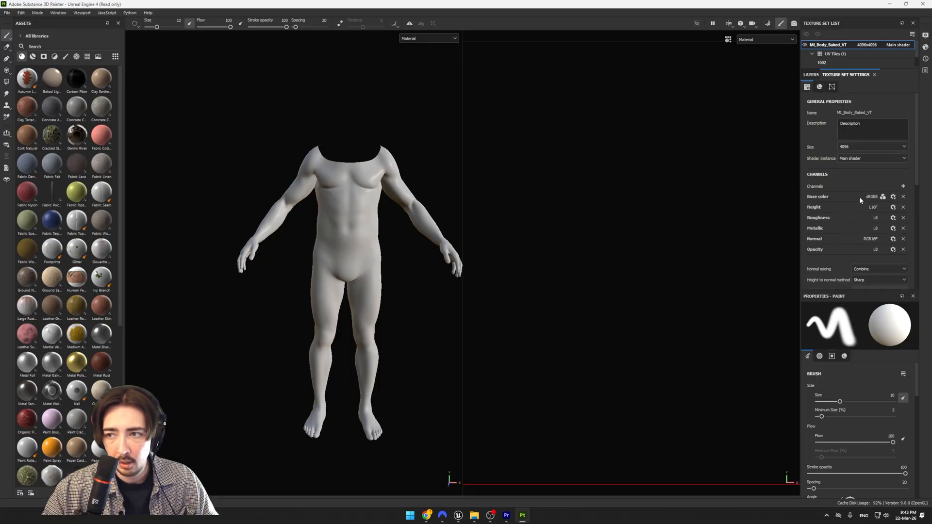
- Change the main shader to pbr-metal-rough-with-alpha-blending
click(925, 48)
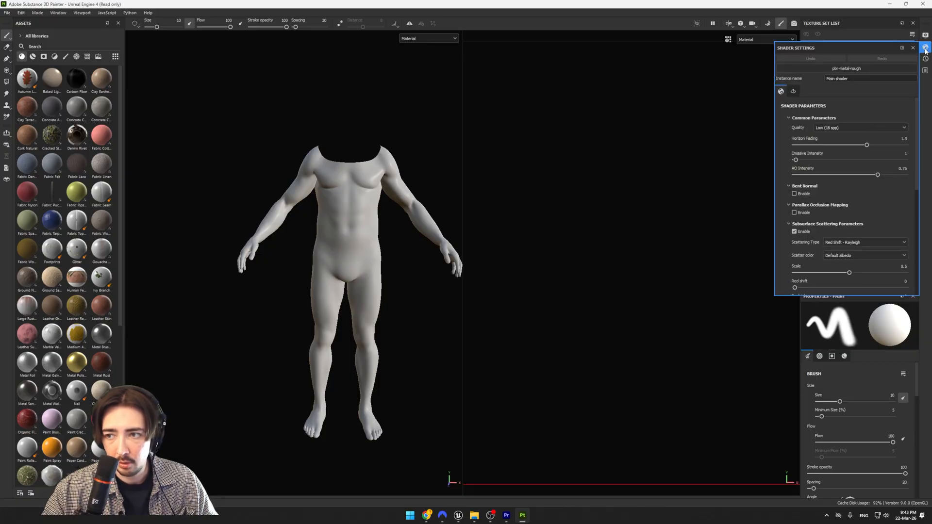
click(863, 68)
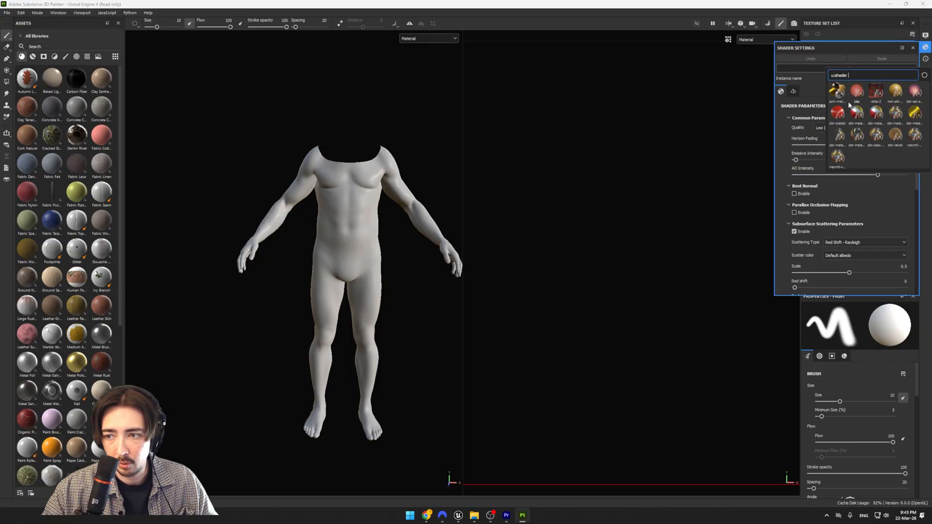
mouse_move(835, 144)
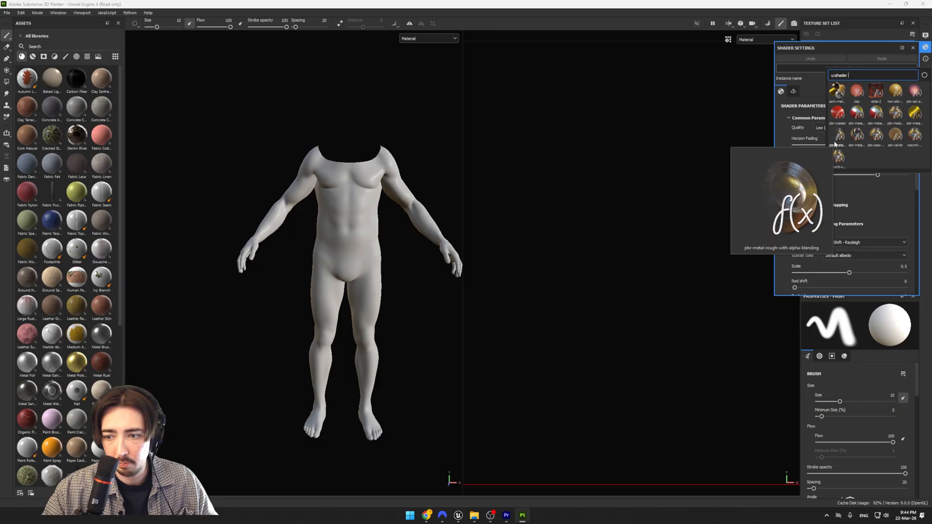
click(835, 144)
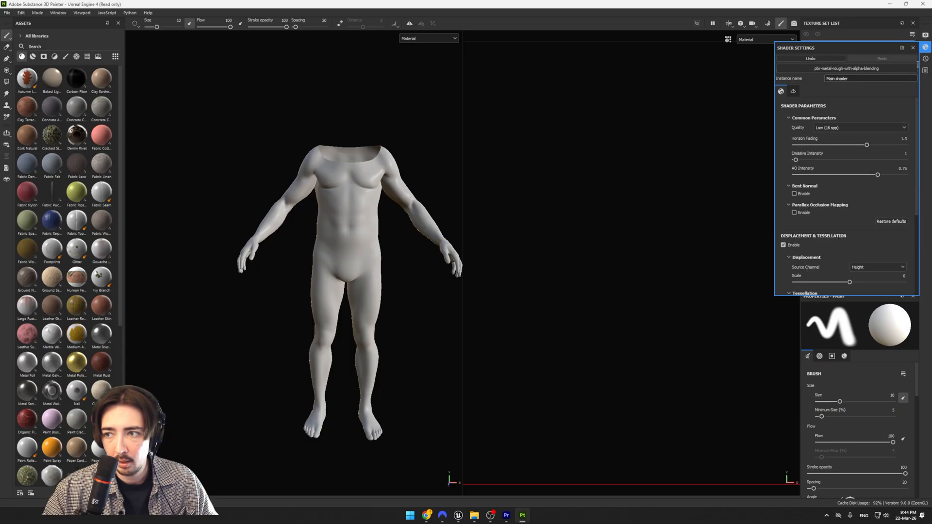
click(926, 48)
- Add a fill layer above Layer 1 and limit its material to the opacity channel
click(809, 75)
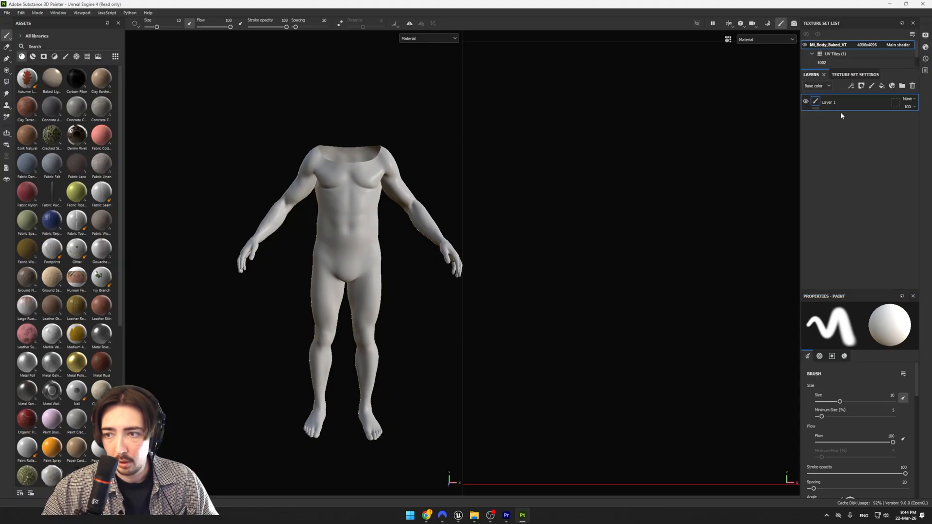
click(881, 86)
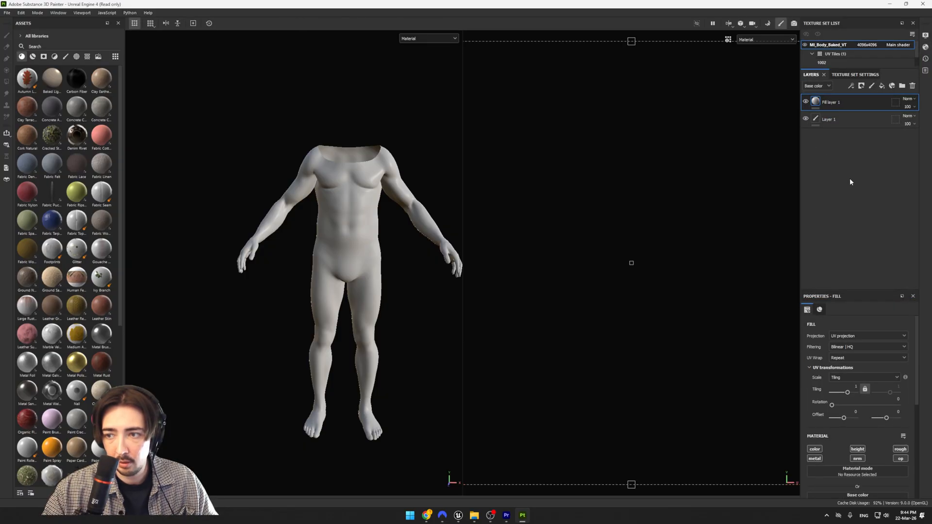
alt+drag(376, 228, 394, 212)
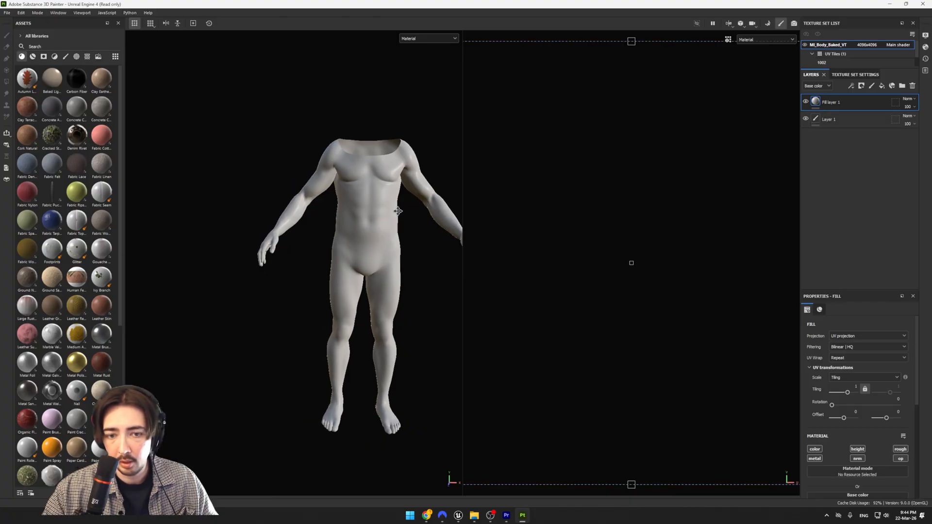
alt+right_drag(395, 211, 441, 230)
alt+drag(381, 218, 413, 216)
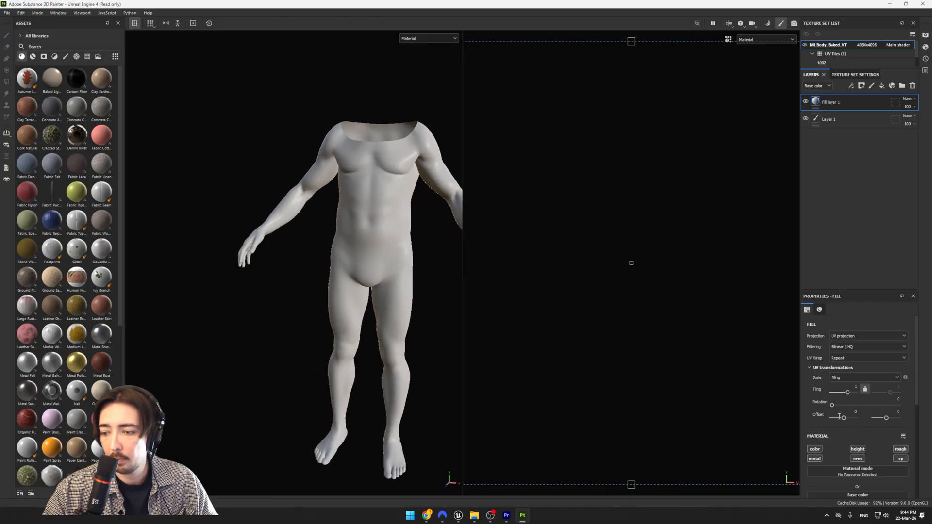
click(899, 458)
scroll(886, 458, down, 1)
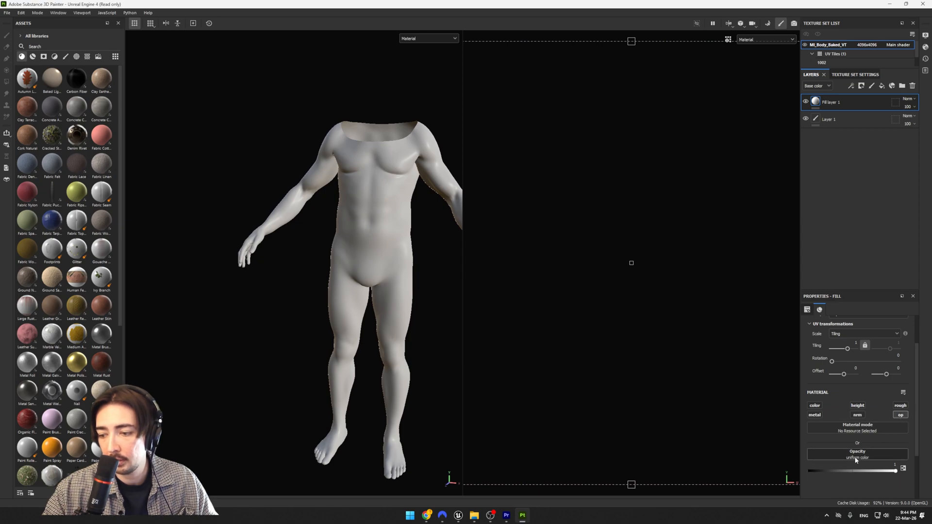
- Set the fill layer's opacity channel to 0 and give the layer a black mask
alt+drag(218, 180, 266, 201)
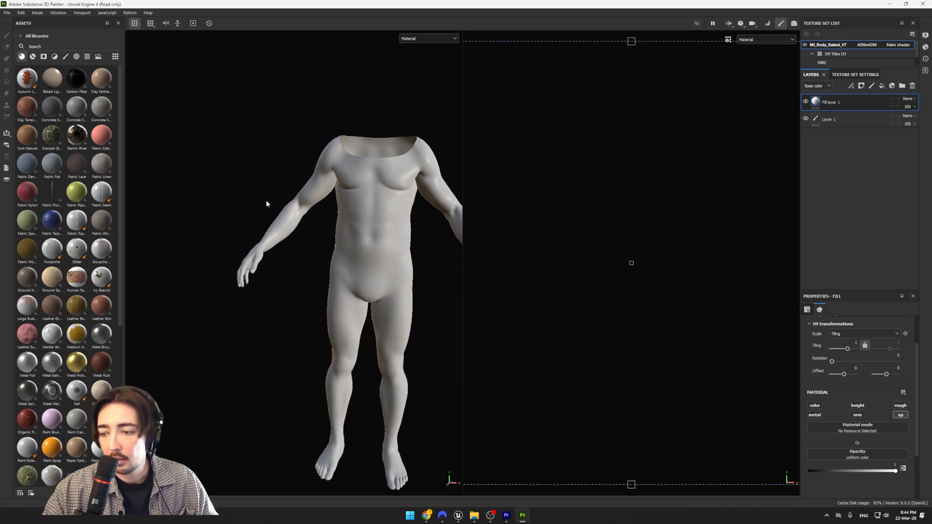
drag(883, 472, 798, 471)
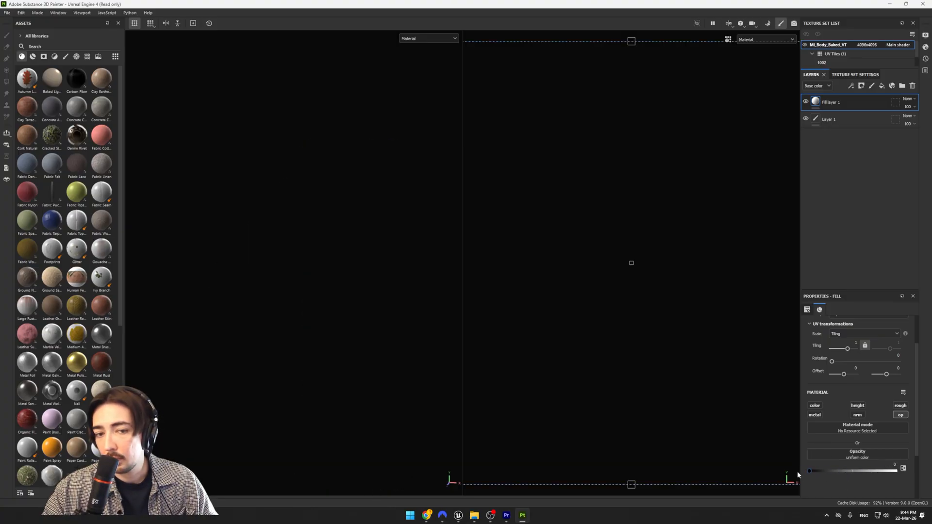
right_click(828, 103)
click(836, 117)
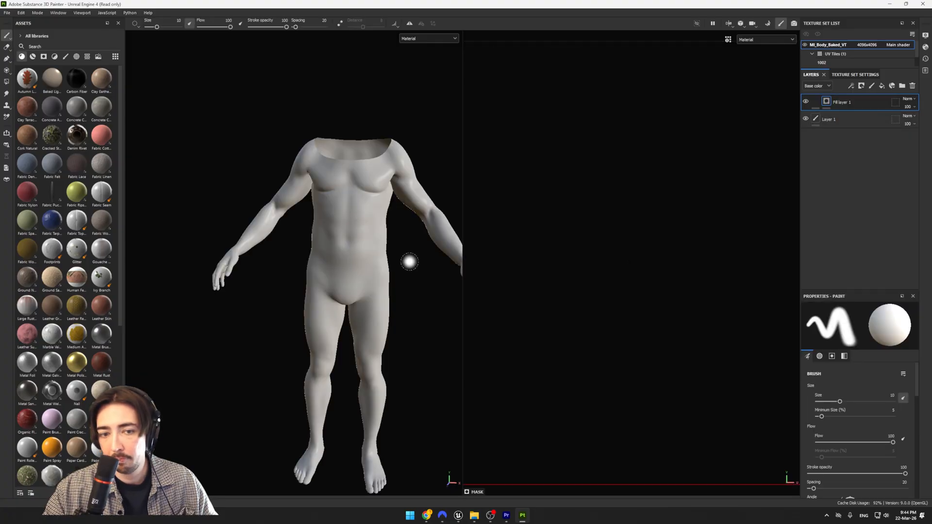
scroll(410, 262, up, 3)
mouse_move(378, 266)
alt+middle_down()
mouse_move(383, 225)
mouse_move(375, 231)
alt+middle_up()
mouse_move(324, 207)
mouse_down()
mouse_move(310, 206)
mouse_move(347, 213)
mouse_move(310, 224)
mouse_move(307, 212)
mouse_up()
alt+drag(316, 266, 399, 270)
key(ctrl+z)
- Paint the fill layer's mask with the size 10 brush over the character's right arm, keeping the hand unpainted
alt+middle_drag(399, 270, 413, 287)
alt+drag(413, 287, 355, 222)
alt+middle_drag(355, 222, 348, 258)
alt+middle_drag(380, 215, 360, 243)
alt+drag(361, 244, 341, 221)
alt+middle_drag(341, 221, 338, 253)
alt+drag(338, 252, 342, 247)
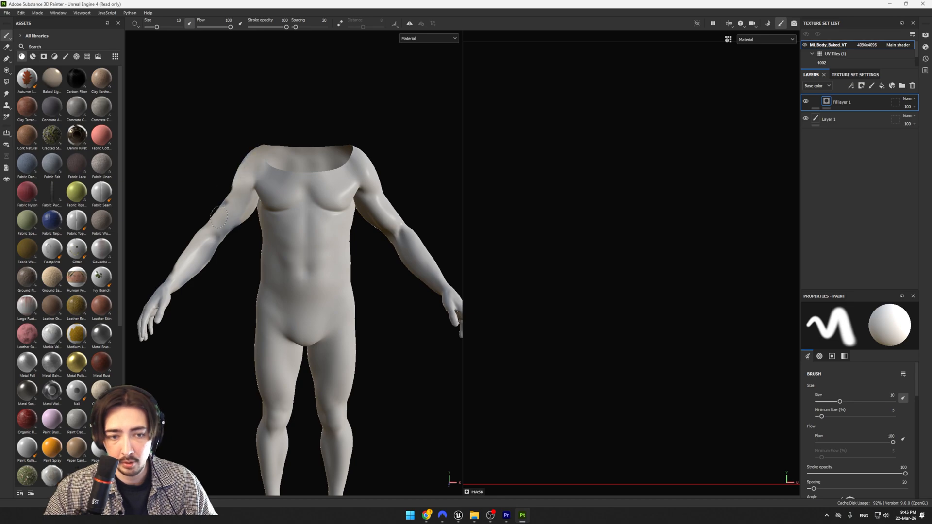
mouse_move(270, 189)
alt+mouse_down()
mouse_move(420, 206)
mouse_move(285, 214)
mouse_move(246, 235)
mouse_move(254, 259)
mouse_move(276, 264)
mouse_move(238, 274)
mouse_move(281, 292)
mouse_move(170, 283)
alt+mouse_up()
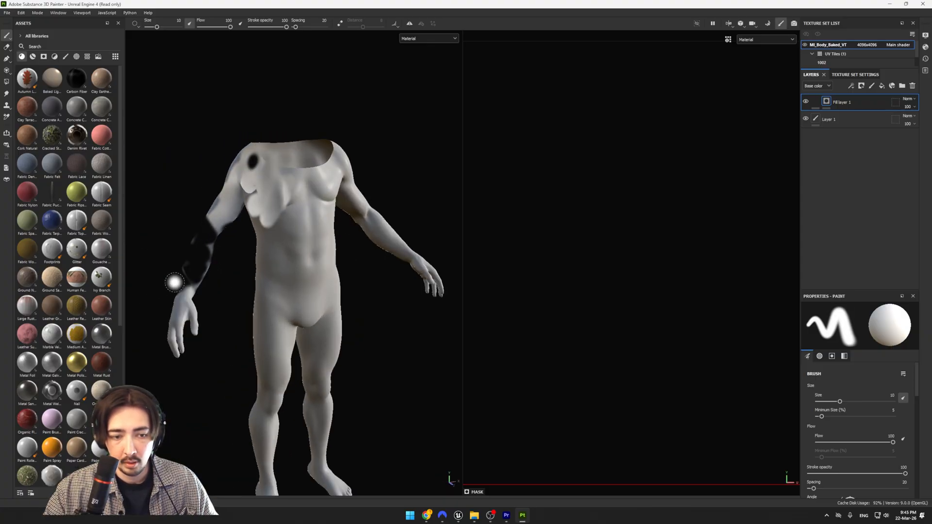
mouse_move(188, 246)
alt+mouse_down()
mouse_move(291, 235)
mouse_move(307, 249)
mouse_move(277, 224)
mouse_move(237, 265)
mouse_move(312, 264)
mouse_move(229, 267)
alt+mouse_up()
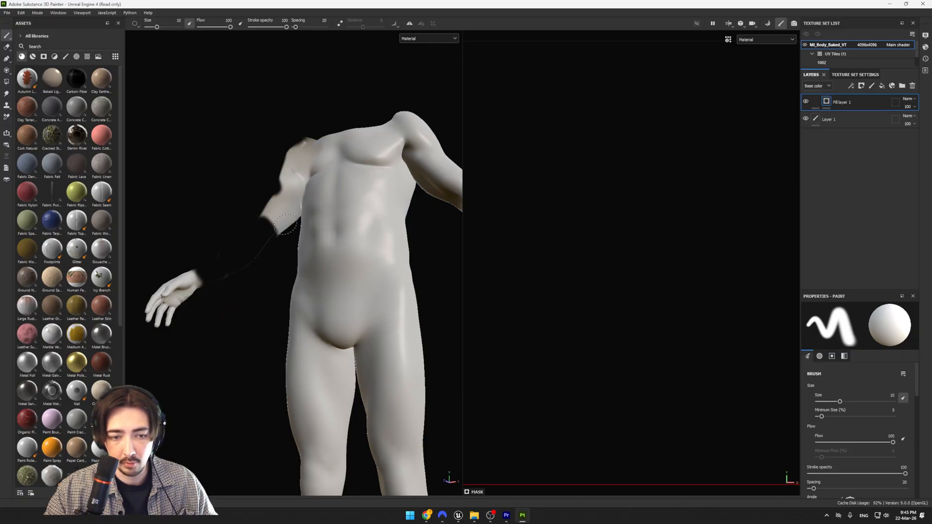
mouse_move(267, 224)
alt+mouse_down()
mouse_move(259, 228)
mouse_move(422, 265)
mouse_move(238, 266)
mouse_move(331, 270)
alt+mouse_up()
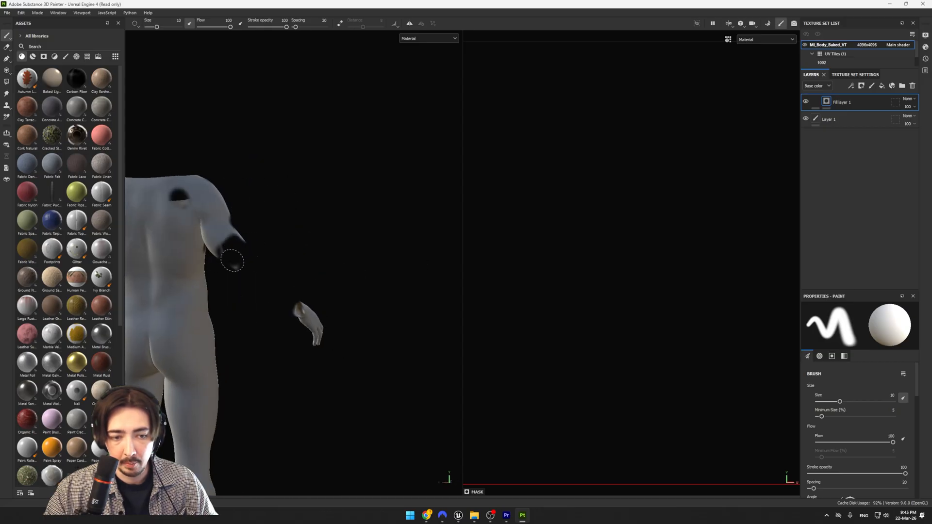
scroll(232, 262, down, 5)
alt+drag(287, 245, 384, 313)
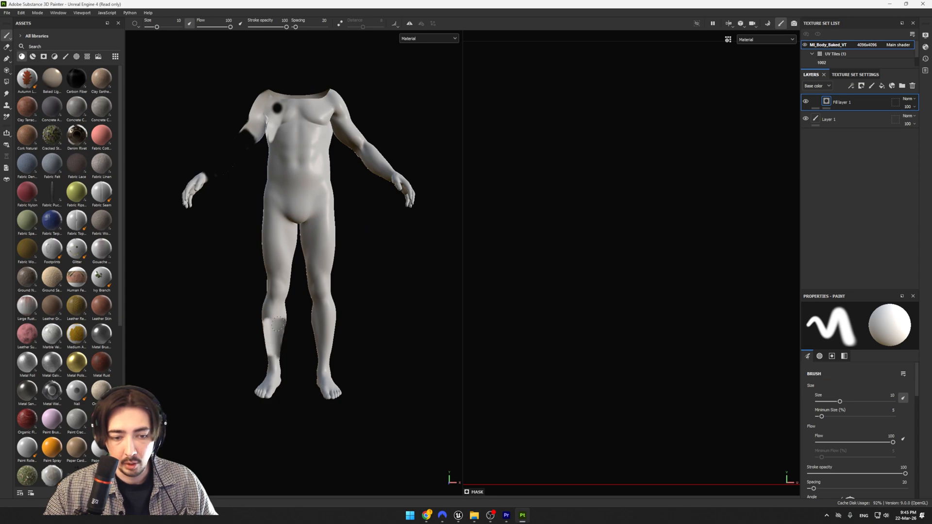
- Set the brush size to 46.36 and paint the mask over the torso, other arm and legs, sparing the hands and feet
drag(157, 27, 169, 26)
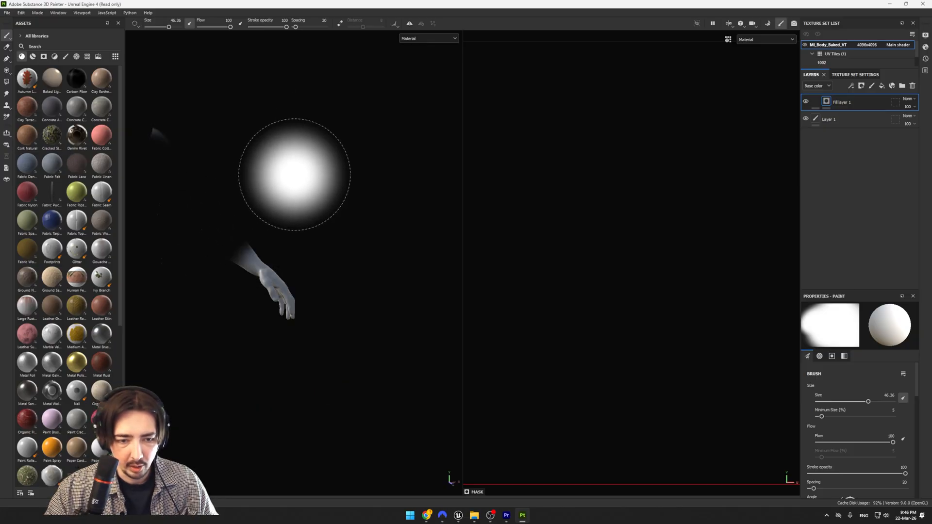
mouse_move(310, 174)
alt+mouse_down()
mouse_move(181, 195)
mouse_move(125, 179)
mouse_move(189, 144)
mouse_move(231, 148)
mouse_move(193, 168)
mouse_move(223, 162)
mouse_move(208, 183)
mouse_move(138, 158)
mouse_move(197, 221)
mouse_move(264, 246)
mouse_move(218, 241)
mouse_move(237, 262)
mouse_move(254, 203)
mouse_move(214, 264)
mouse_move(322, 212)
alt+mouse_up()
alt+drag(274, 188, 148, 206)
alt+drag(308, 247, 193, 224)
alt+middle_drag(193, 225, 178, 115)
alt+middle_drag(276, 293, 288, 180)
alt+drag(335, 277, 233, 281)
mouse_move(350, 279)
alt+mouse_down()
mouse_move(262, 282)
mouse_move(349, 260)
mouse_move(291, 270)
mouse_move(324, 310)
mouse_move(293, 225)
mouse_move(295, 237)
mouse_move(322, 239)
alt+mouse_up()
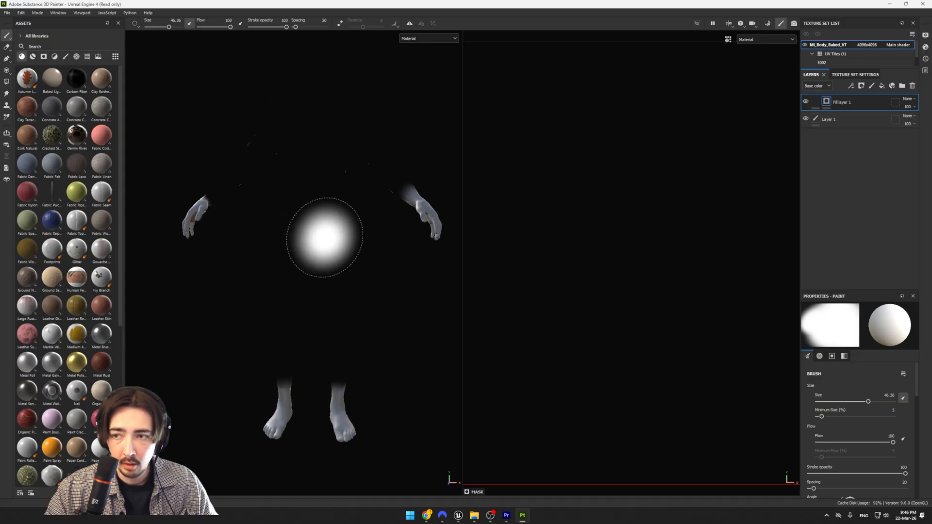
- Set the environment map to Bonifacio Street and raise the environment opacity to about the middle of its range
click(922, 48)
click(925, 38)
click(880, 99)
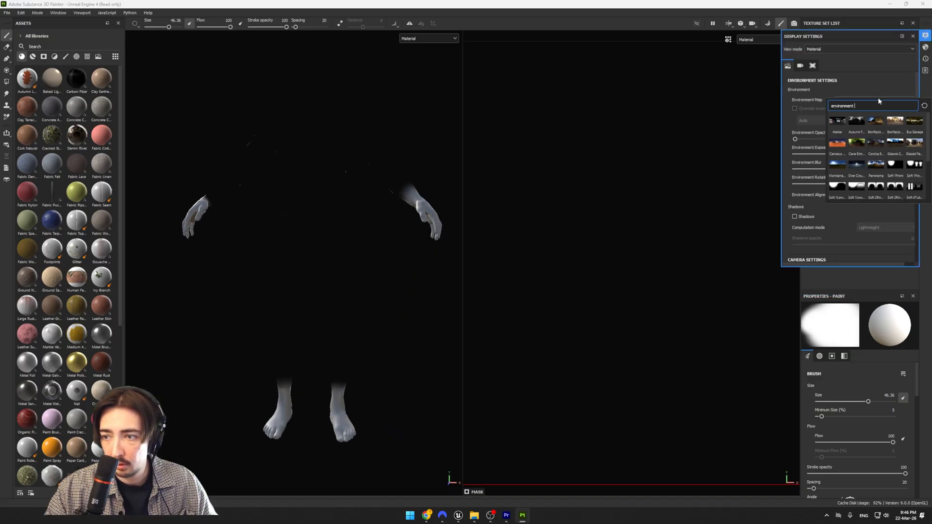
click(883, 123)
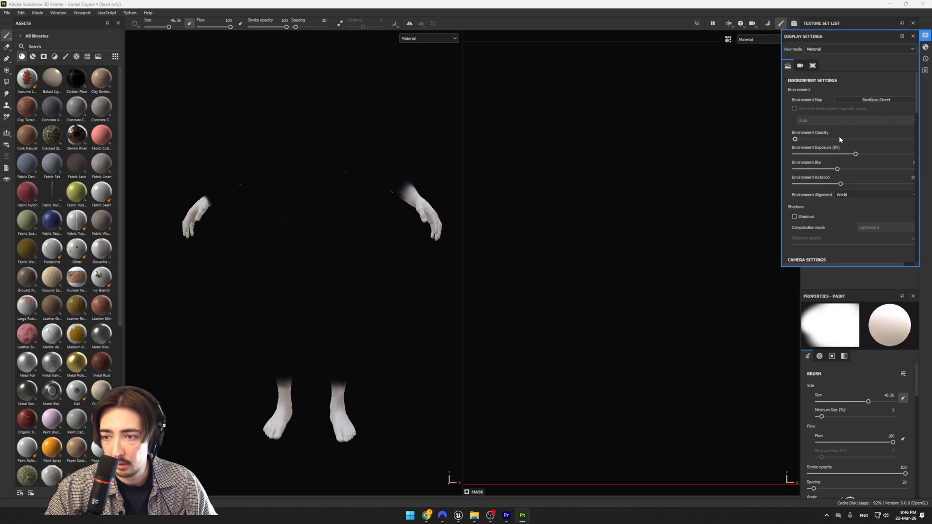
scroll(839, 130, down, 3)
scroll(815, 173, up, 3)
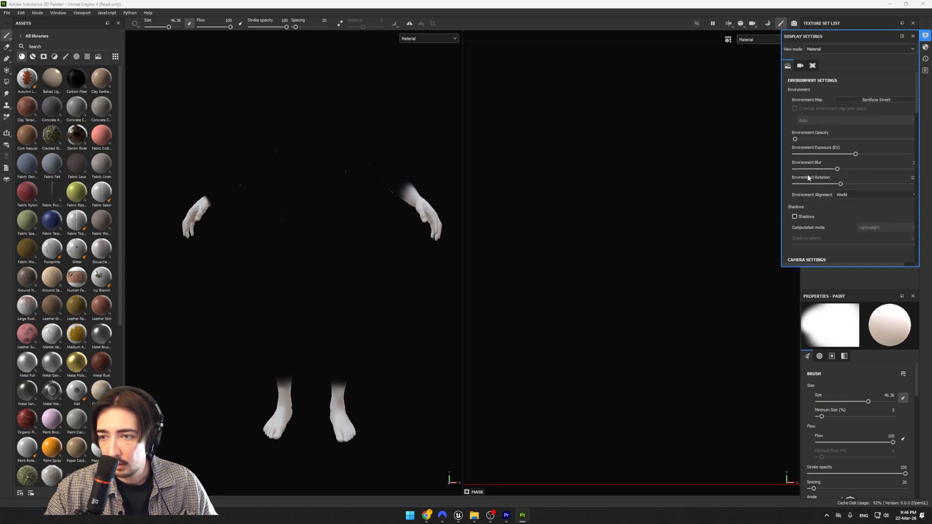
drag(795, 140, 862, 145)
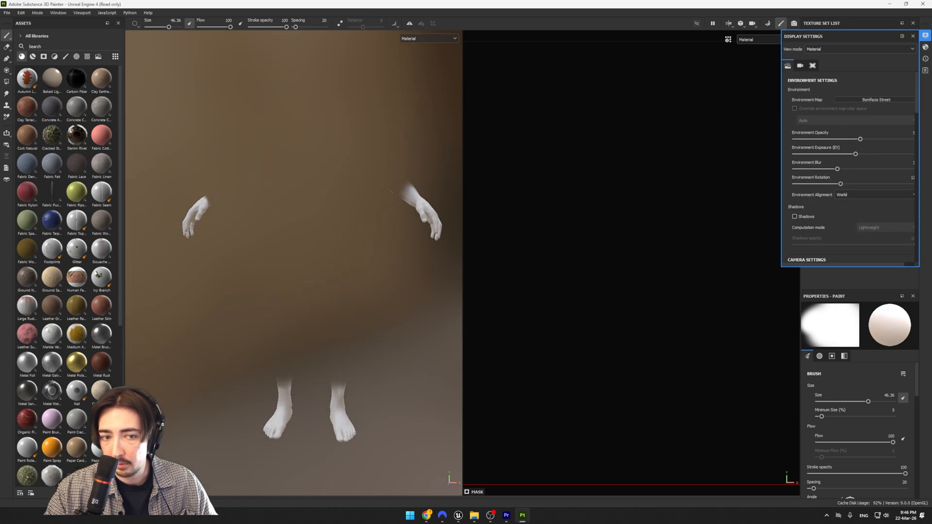
- Check the body from all sides against the lit background and paint the mask over the leftover specks
scroll(374, 187, down, 3)
alt+drag(309, 186, 128, 201)
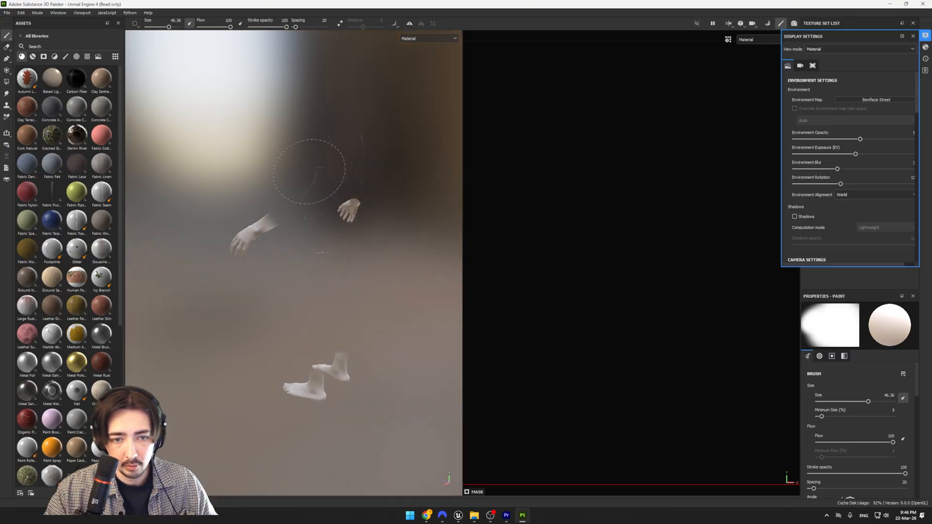
alt+drag(321, 164, 264, 154)
alt+middle_drag(368, 158, 289, 127)
mouse_move(289, 126)
alt+mouse_down()
mouse_move(340, 144)
mouse_move(376, 138)
alt+mouse_up()
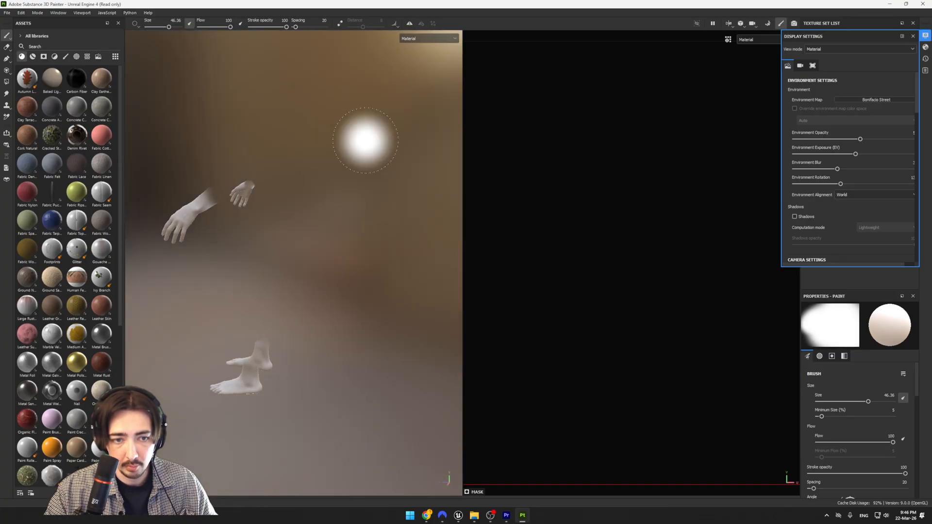
mouse_move(245, 142)
alt+mouse_down()
mouse_move(228, 99)
mouse_move(251, 143)
mouse_move(257, 107)
mouse_move(364, 124)
mouse_move(307, 146)
mouse_move(340, 156)
mouse_move(336, 178)
alt+mouse_up()
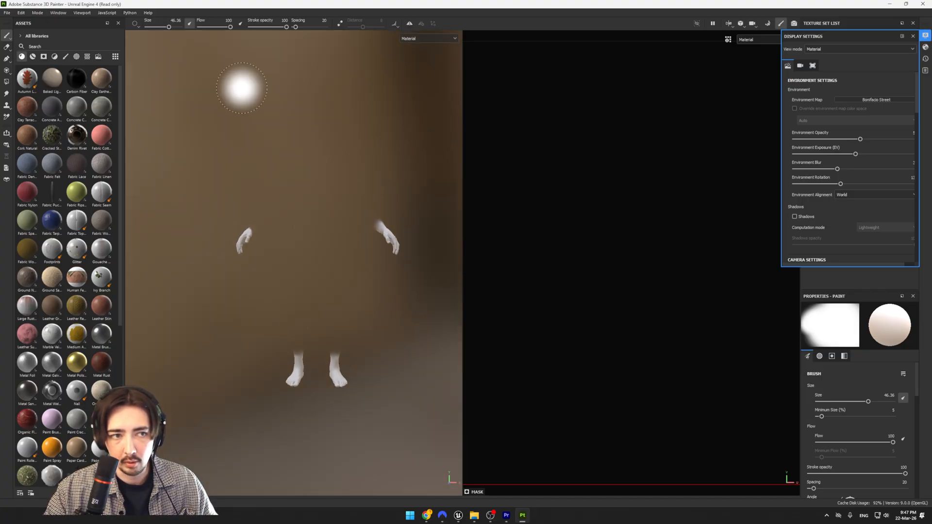
- In the texture export settings, create an output template named Opacity_Export with one gray map fed by the Opacity channel
click(7, 14)
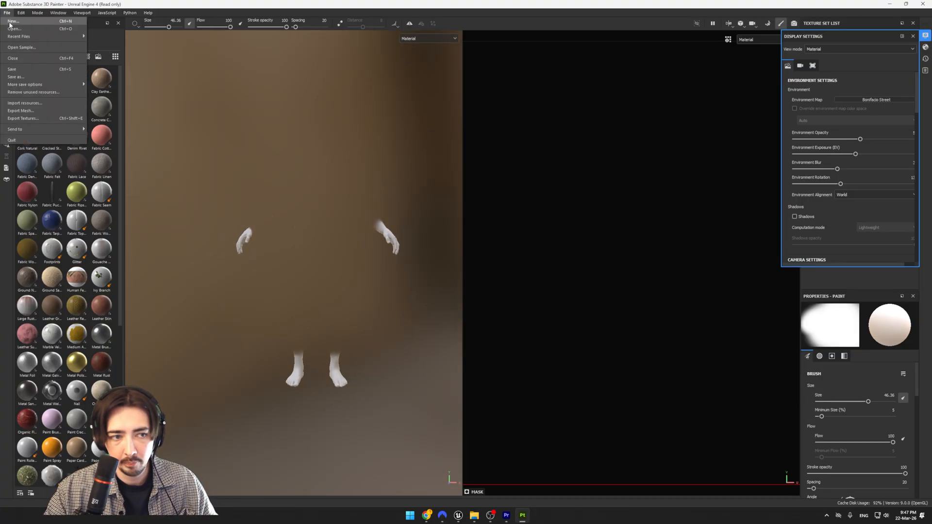
click(19, 119)
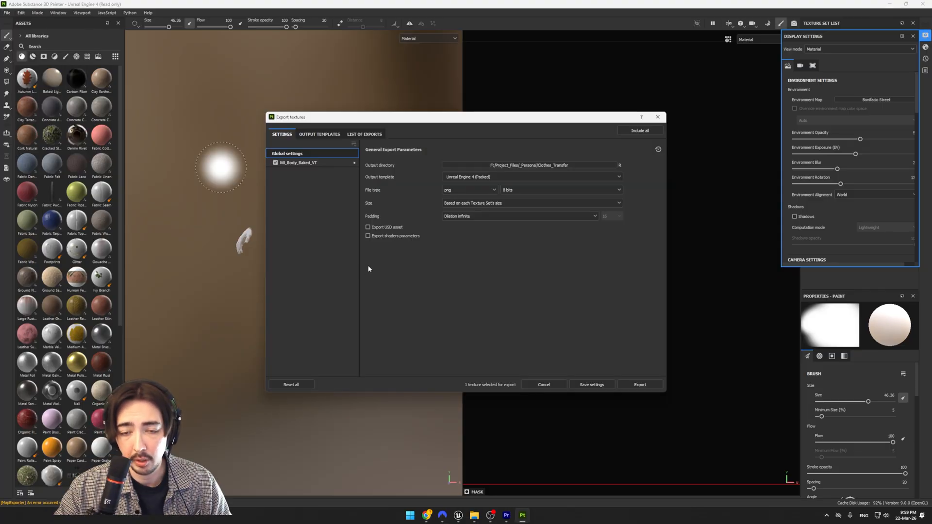
click(315, 134)
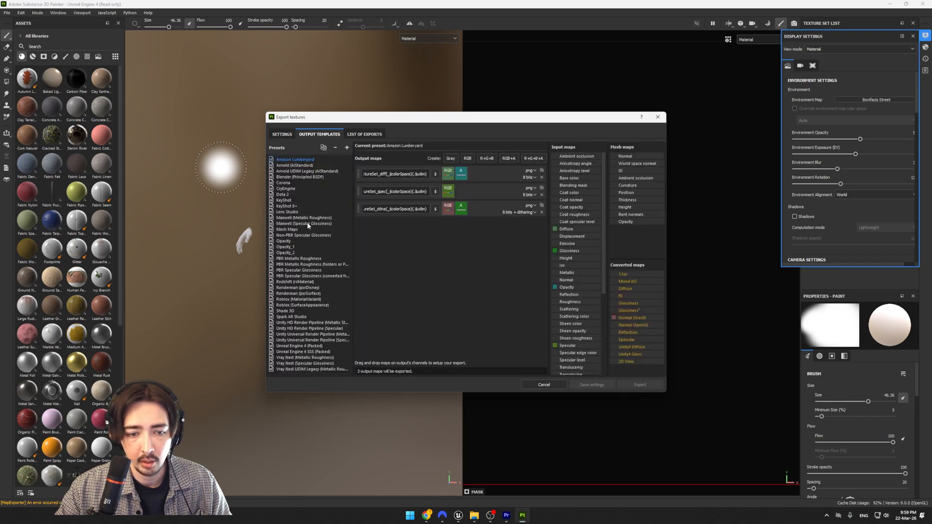
click(347, 148)
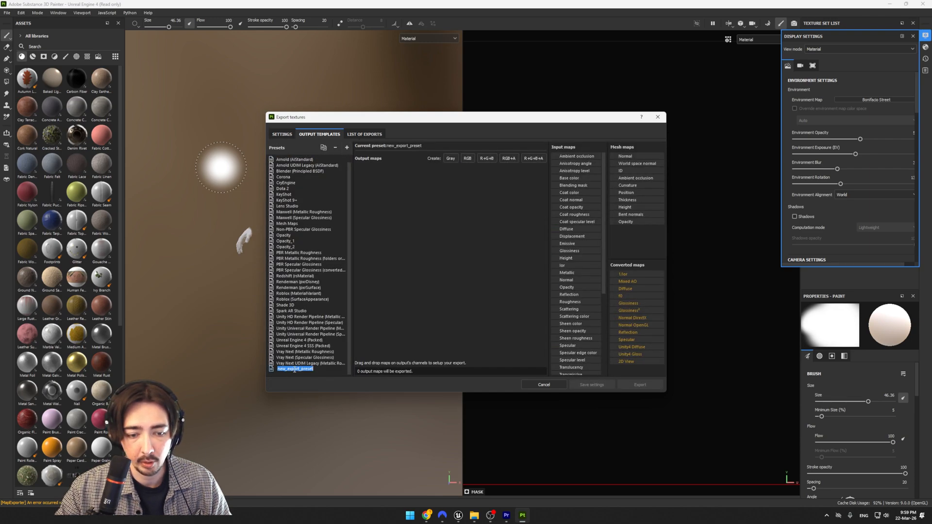
text(Opacity_Export)
key(Return)
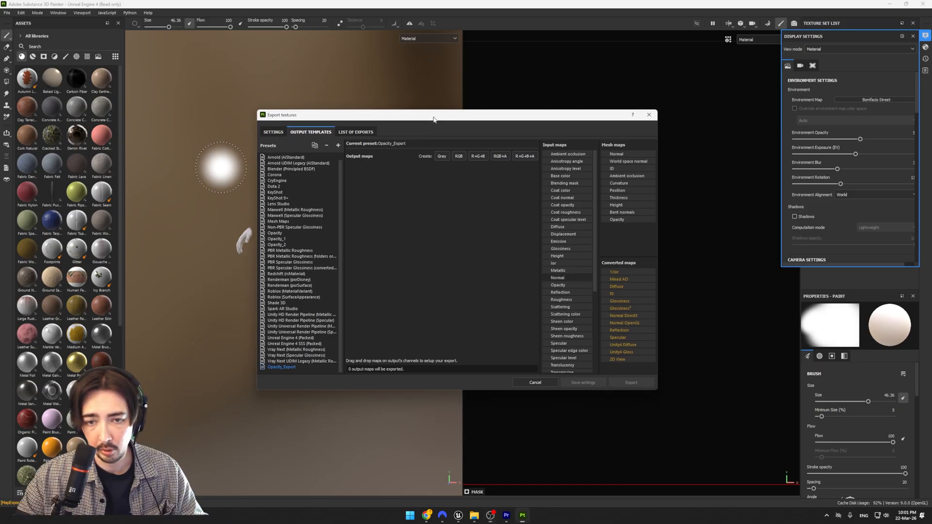
click(445, 156)
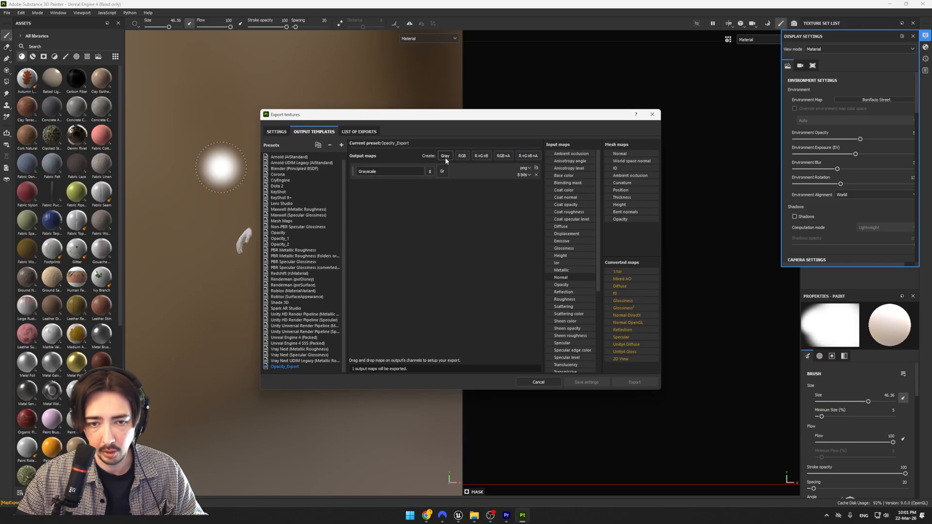
drag(553, 282, 442, 173)
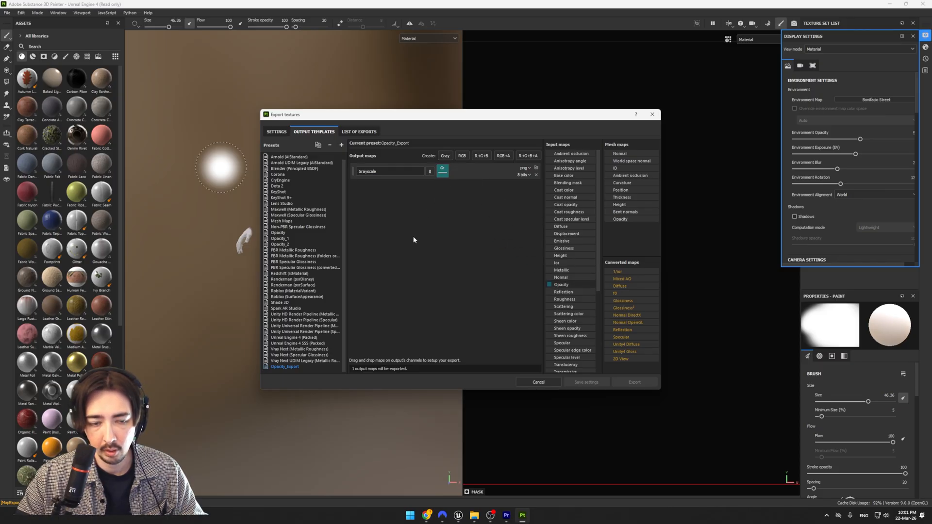
- Set the global output template to Opacity_Export, review the MI_Body_Baked_VT export settings and export the texture
click(278, 132)
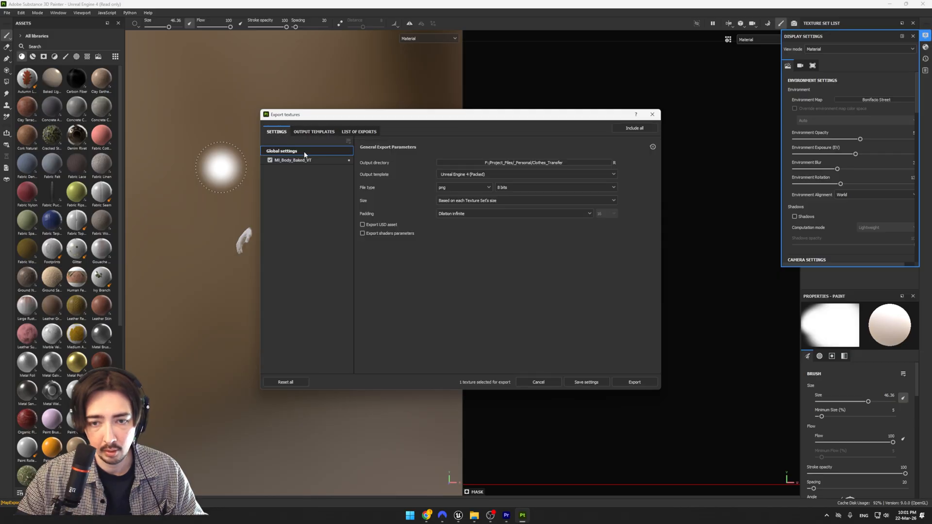
click(451, 175)
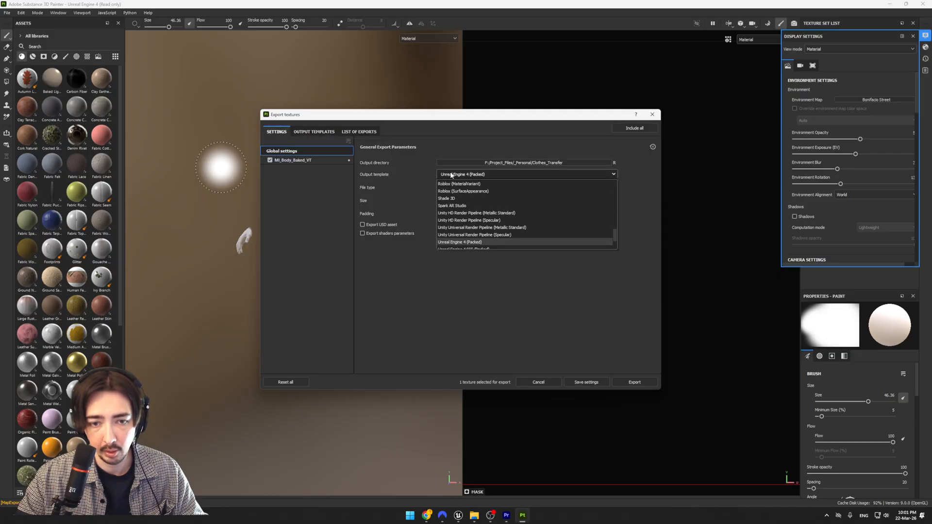
scroll(470, 213, down, 3)
click(453, 242)
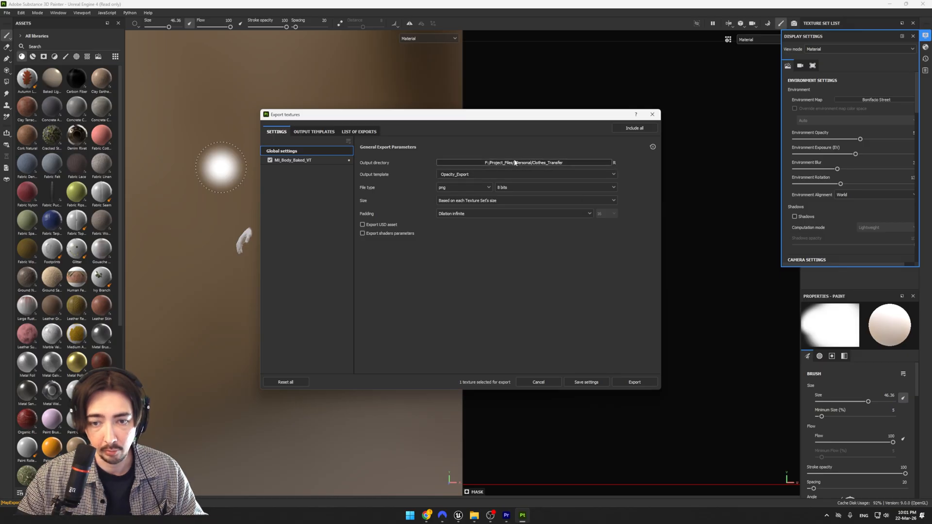
click(298, 163)
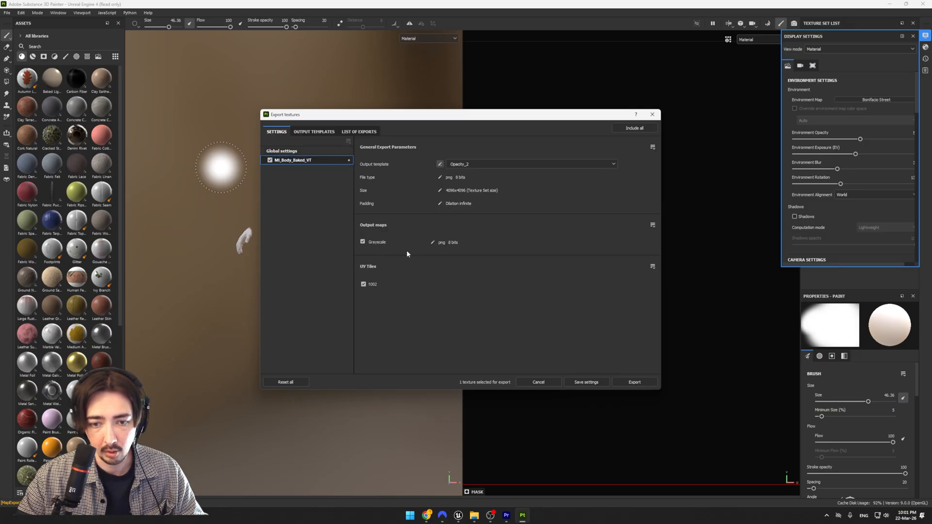
click(635, 382)
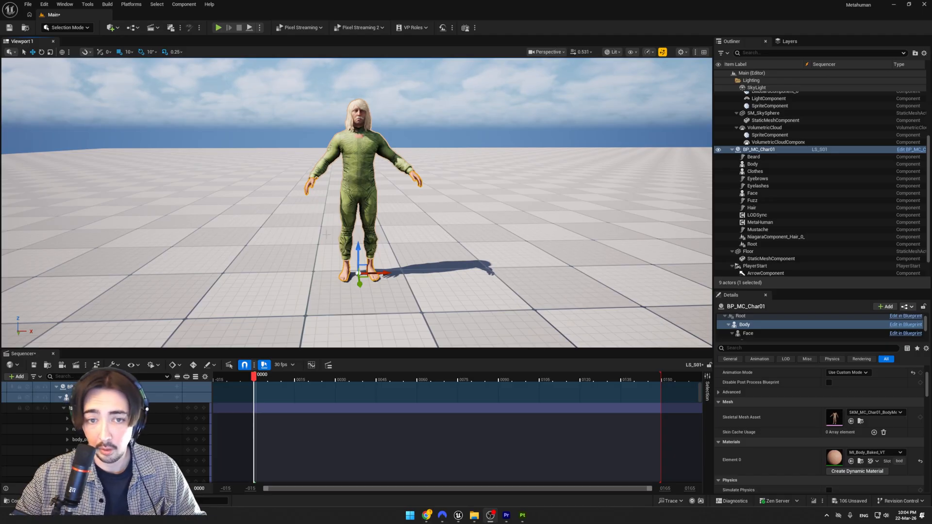
- In Unreal Engine, examine the character, the face component's material slots and the clothes component
right_drag(327, 235, 325, 228)
key(s)
key(w)
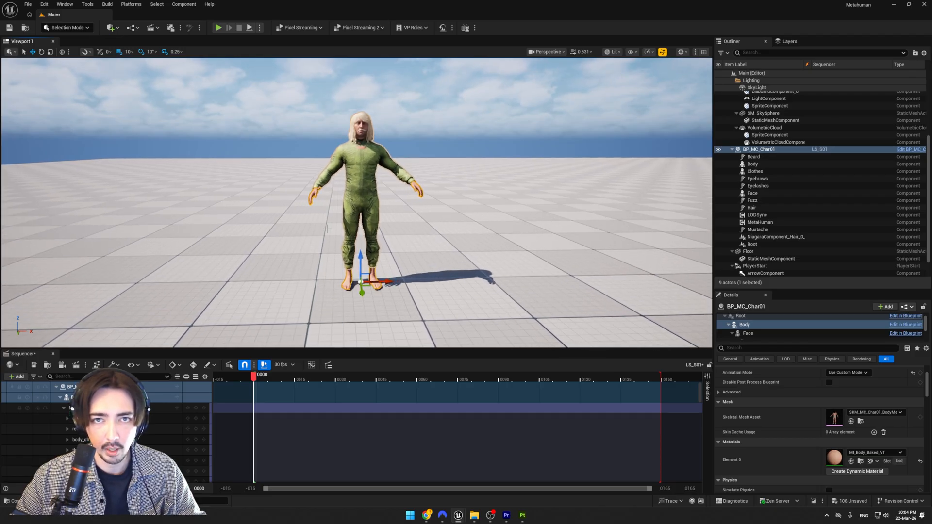
right_drag(326, 228, 323, 227)
key(s)
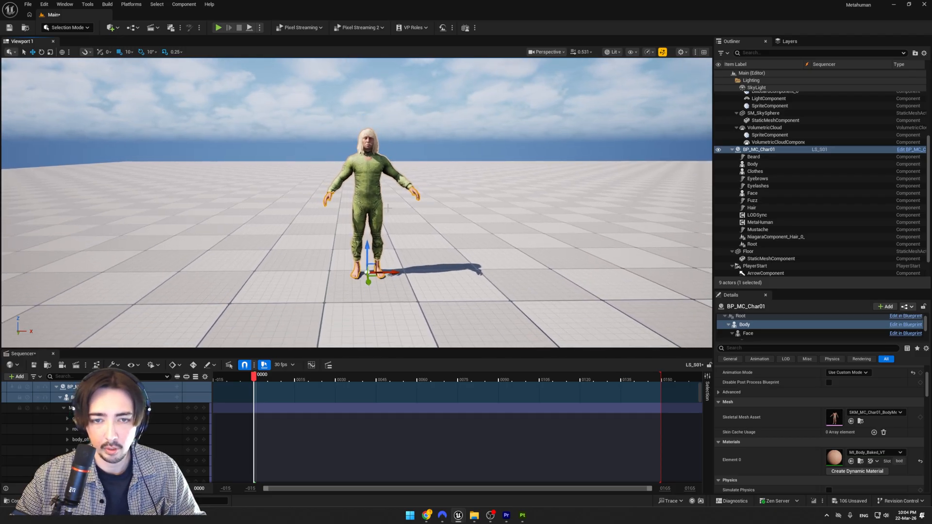
click(748, 333)
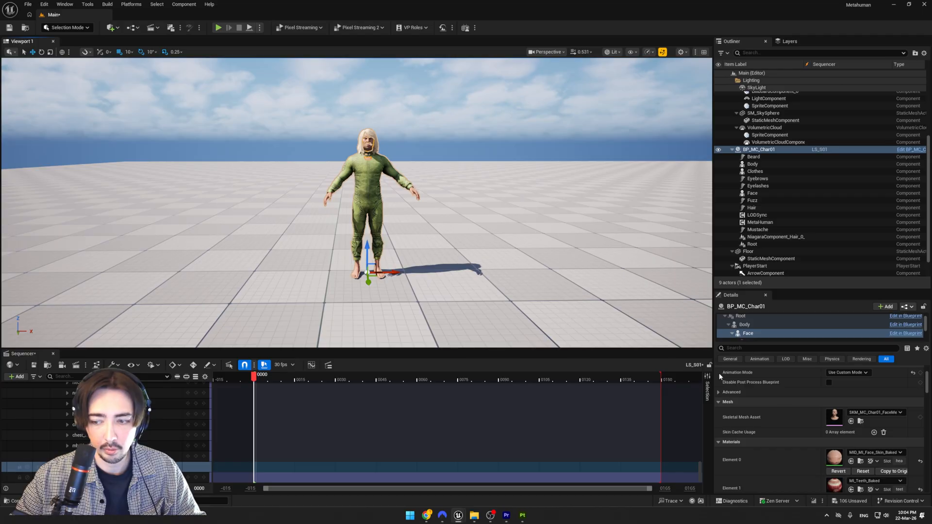
scroll(792, 412, down, 4)
scroll(839, 472, down, 5)
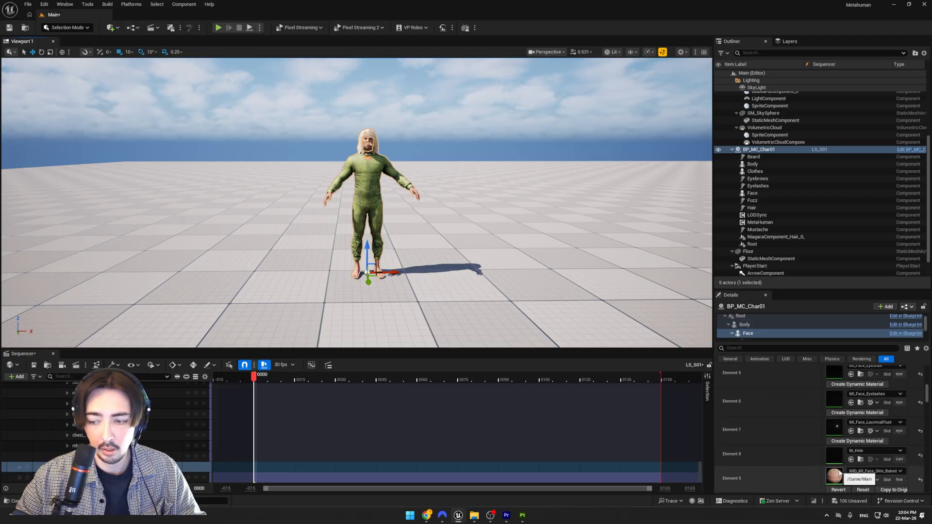
scroll(803, 464, down, 3)
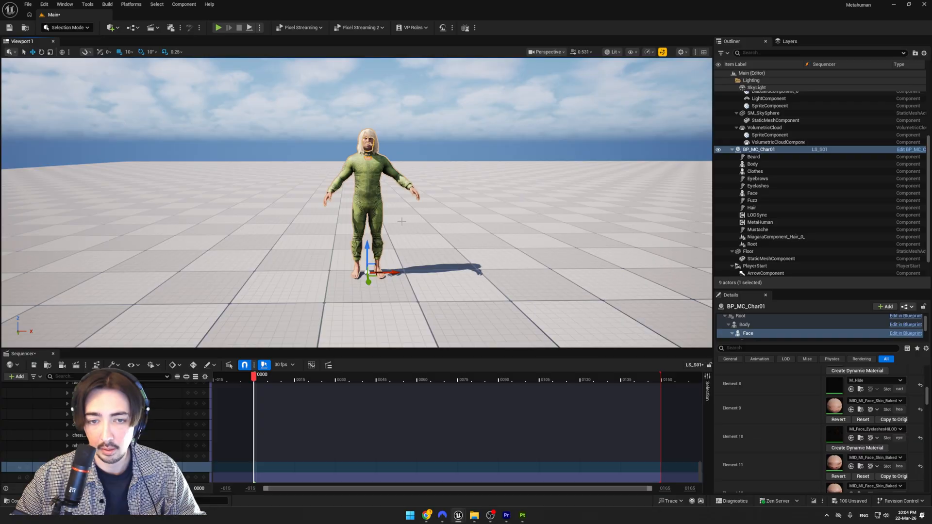
scroll(803, 407, down, 1)
click(369, 185)
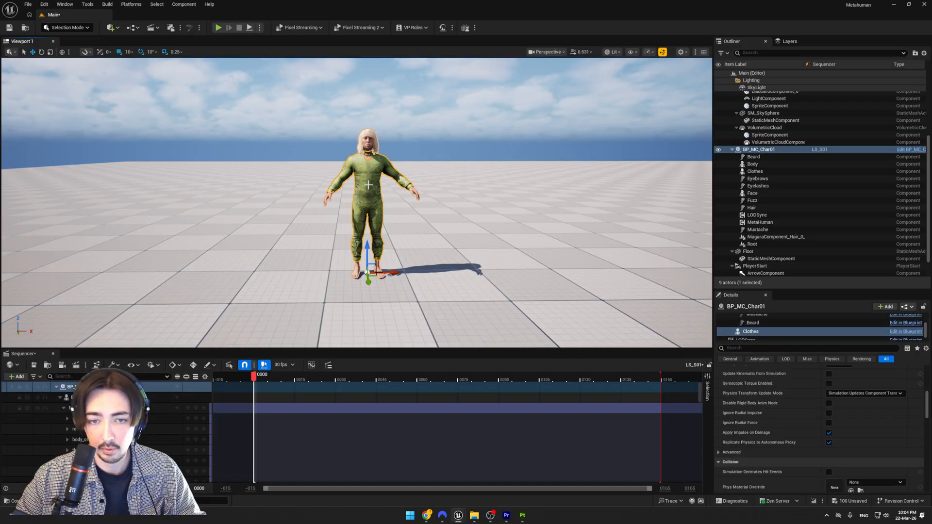
- From the body's material MI_Body_Baked_VT, open its parent materials up to M_skin_unified_baked and then its MF_skin_bakedInputs function
click(415, 195)
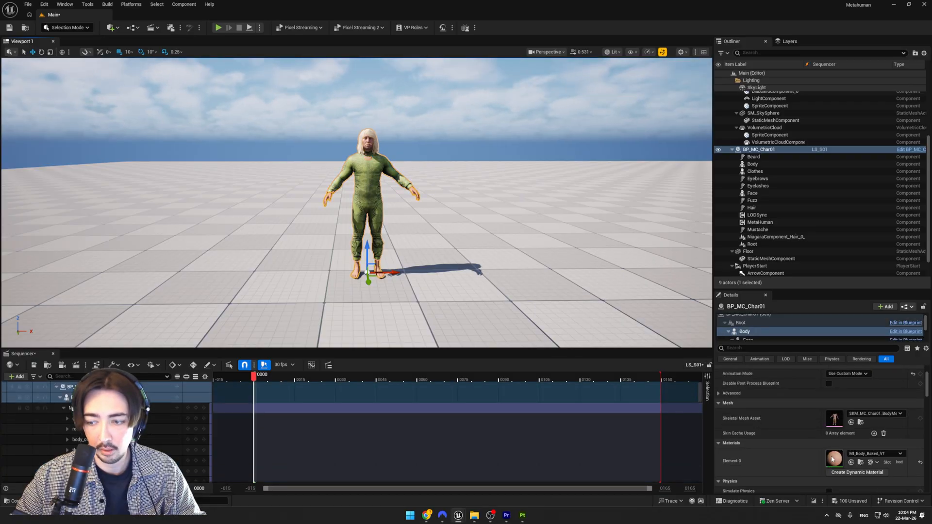
double_click(831, 459)
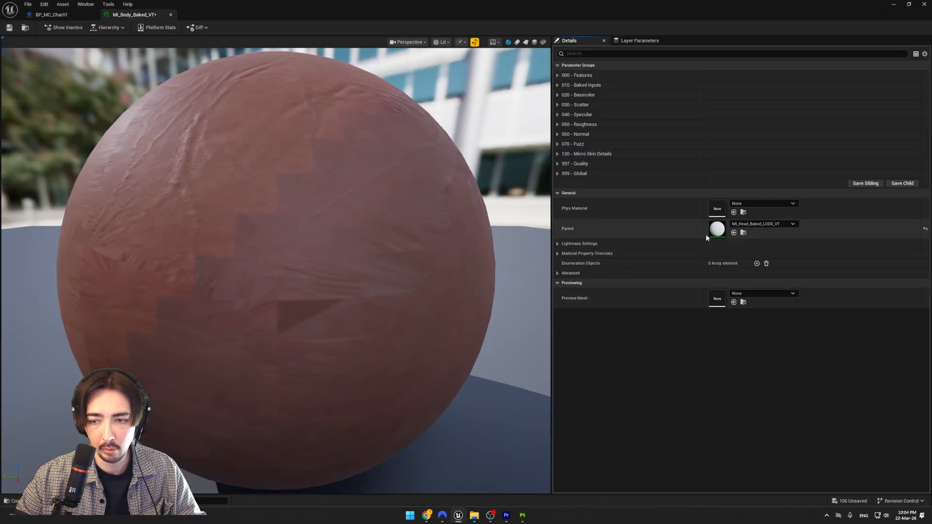
double_click(717, 229)
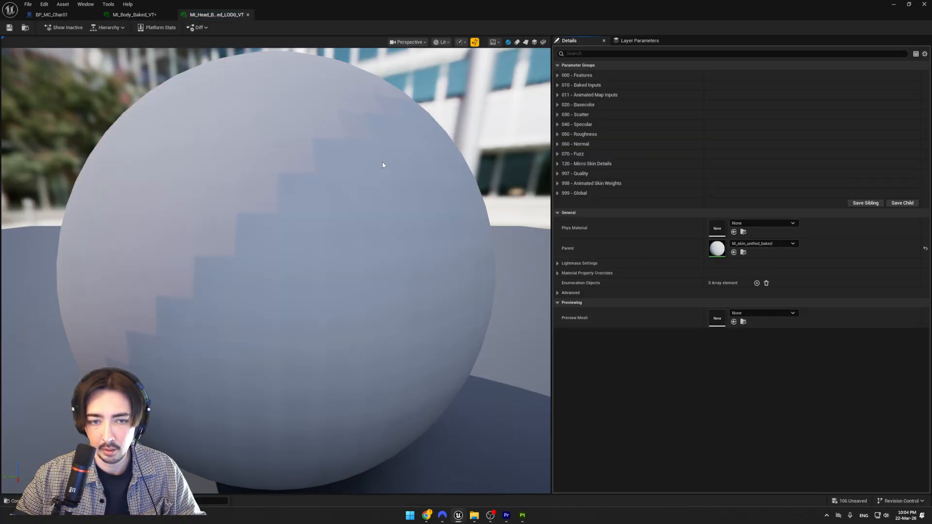
double_click(719, 251)
right_drag(574, 160, 537, 351)
mouse_move(556, 296)
right_down()
mouse_move(534, 366)
mouse_move(552, 421)
right_up()
right_drag(519, 235, 550, 356)
right_drag(520, 278, 537, 374)
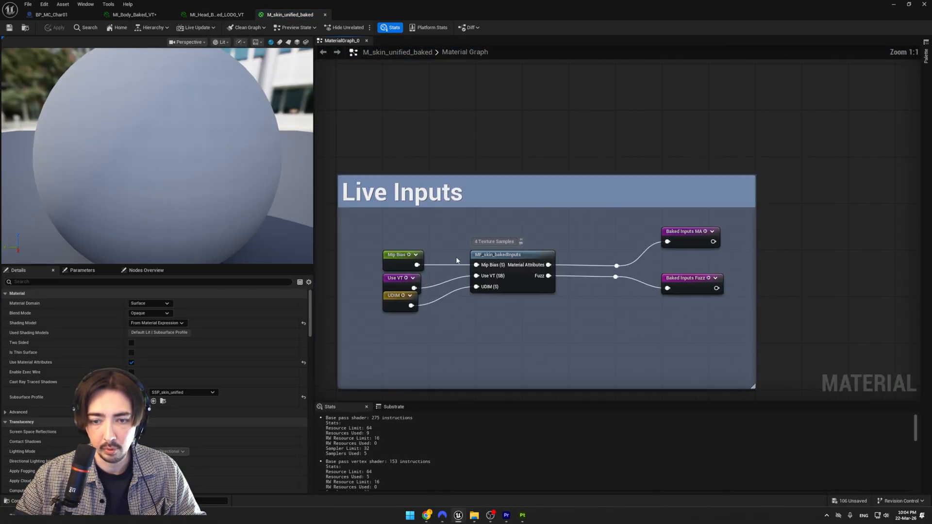
double_click(502, 256)
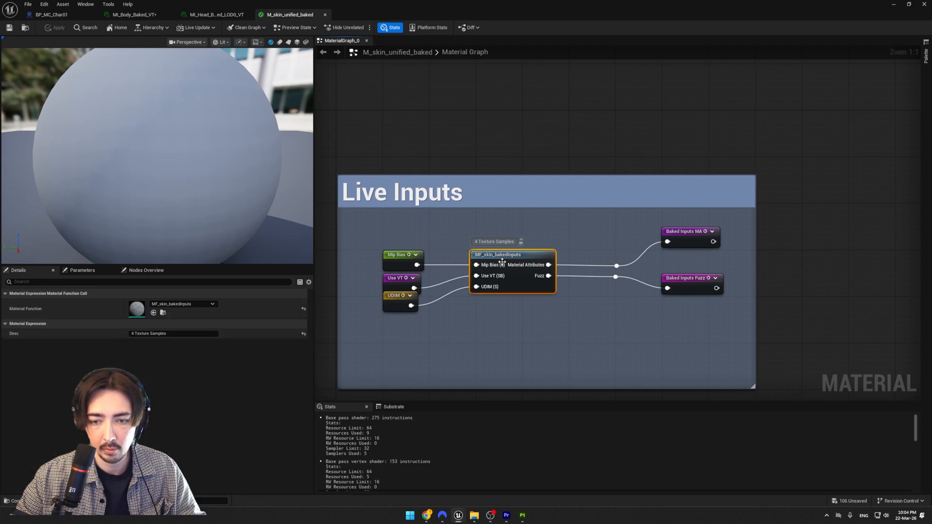
- Add a Texture Sample node below the Normal input node and convert it to a parameter named Mask
right_drag(454, 309, 475, 275)
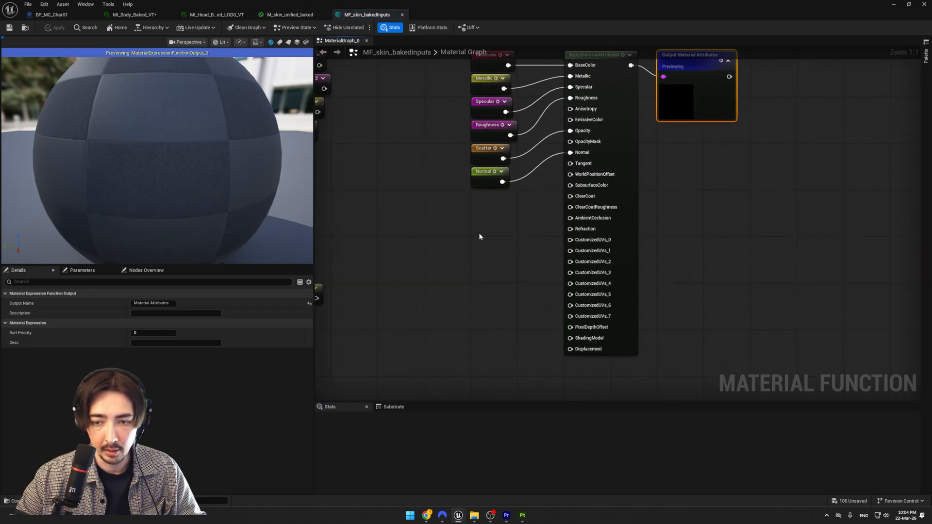
right_click(460, 255)
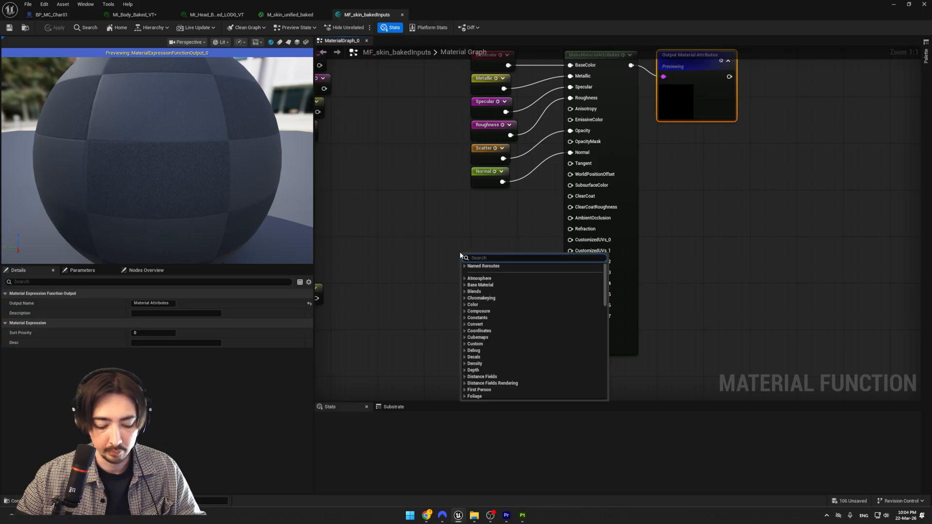
text(texture)
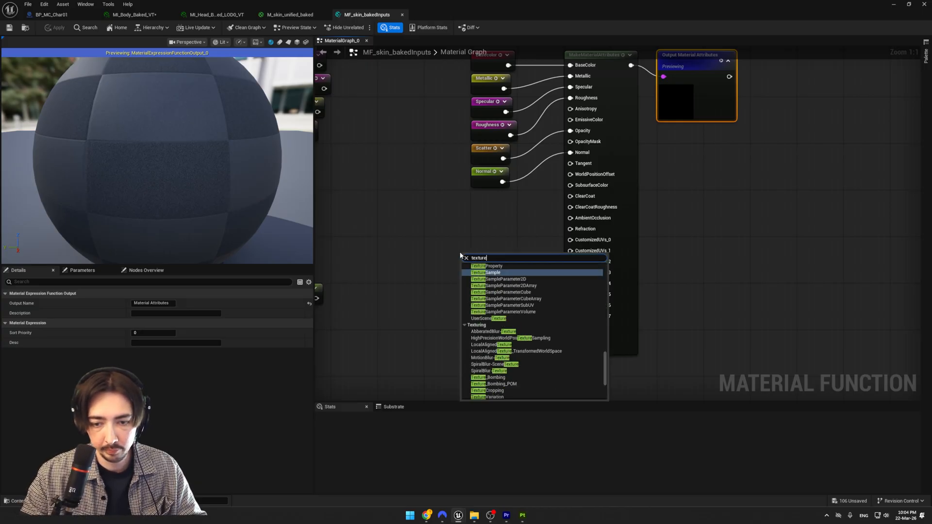
text(sa)
key(Return)
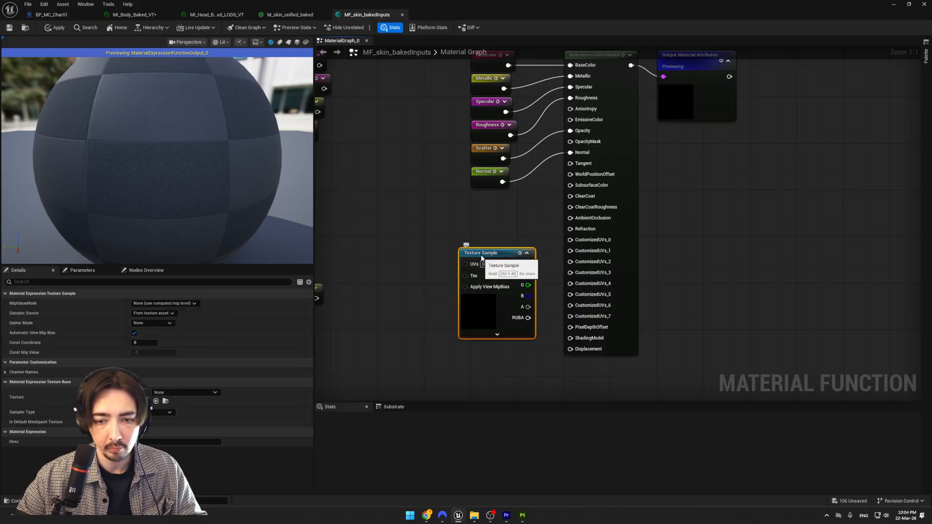
drag(484, 247, 442, 247)
right_click(449, 253)
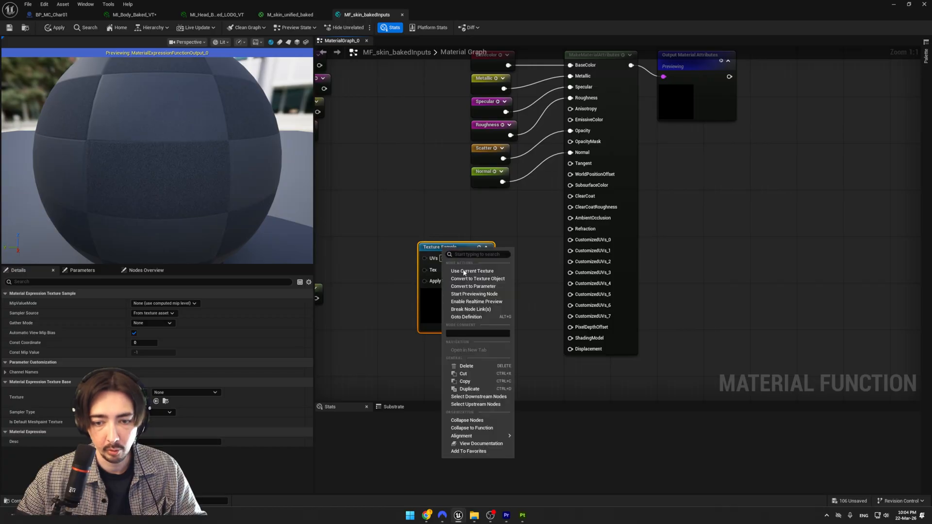
click(465, 287)
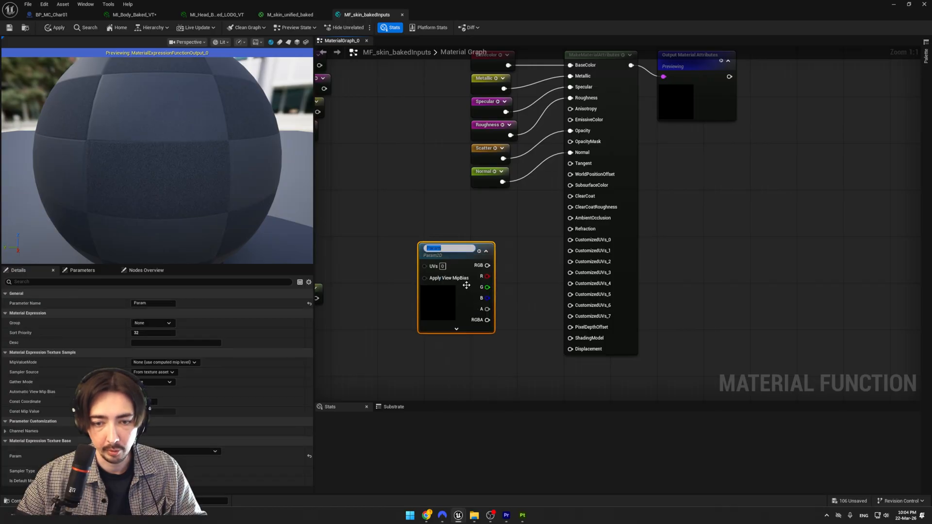
text(Mask)
key(Return)
- Connect the Mask parameter's RGB output to the OpacityMask attribute and apply the material function changes
click(460, 235)
drag(457, 253, 570, 141)
click(57, 29)
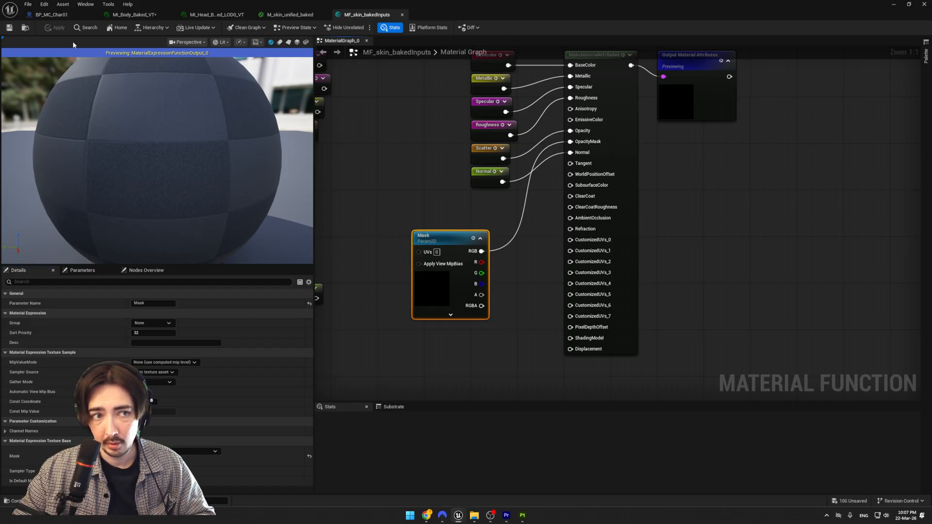
- From the level character's body component, open MI_Body_Baked_VT, filter its parameters by "mask" and enable the Mask texture override
click(63, 18)
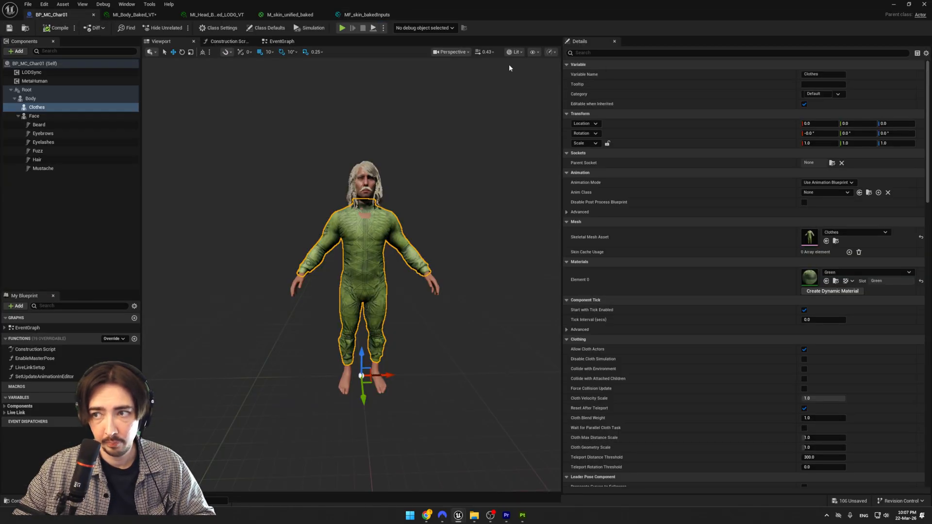
click(893, 4)
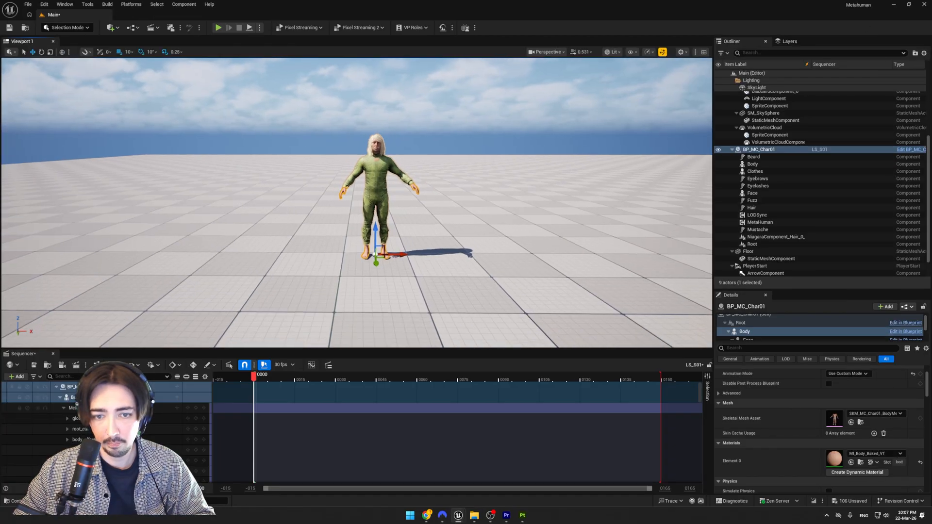
right_drag(438, 267, 439, 271)
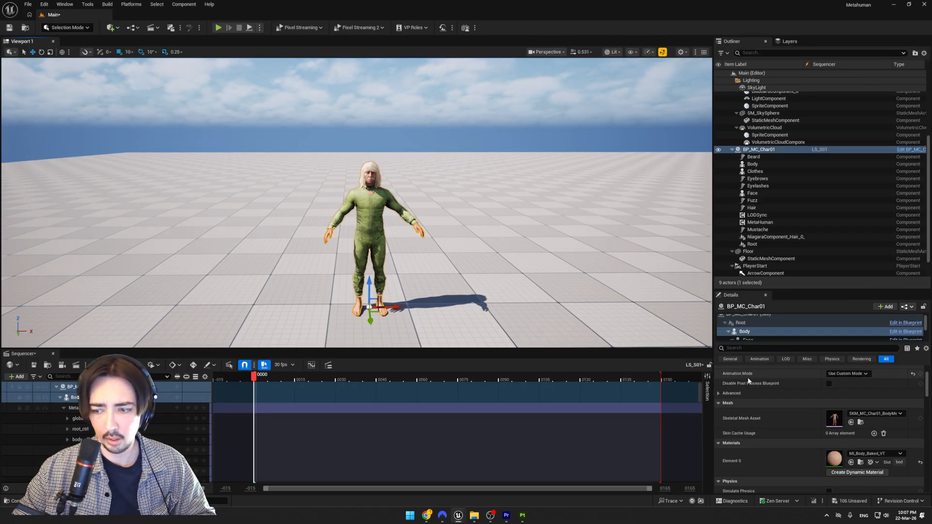
double_click(833, 457)
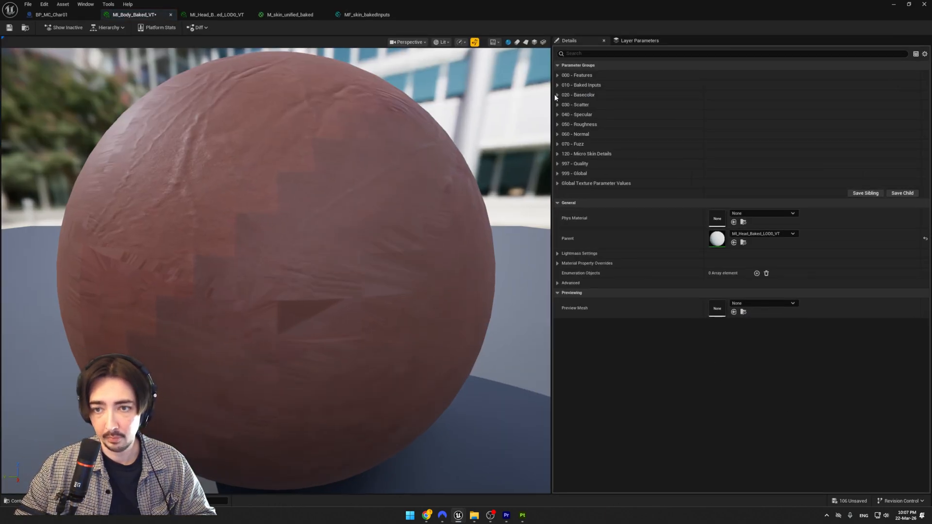
click(557, 75)
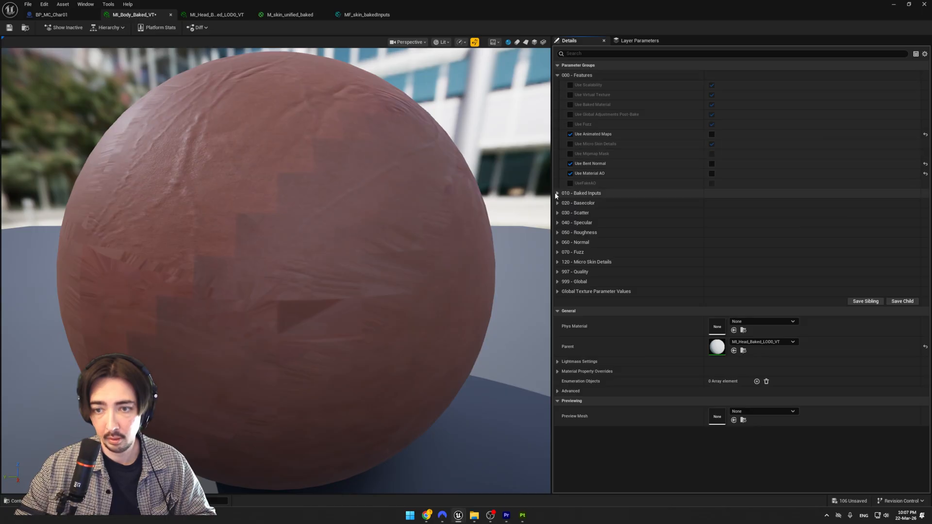
click(581, 54)
text(mask)
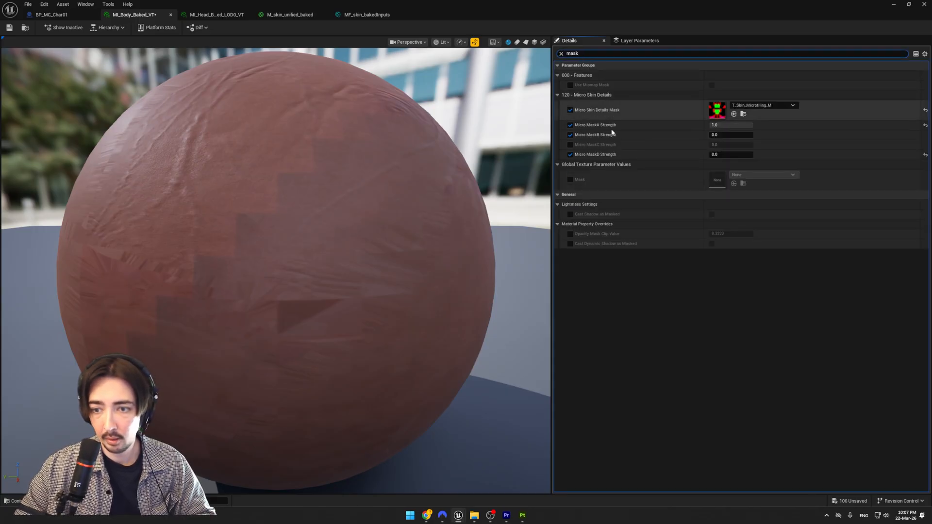
click(612, 180)
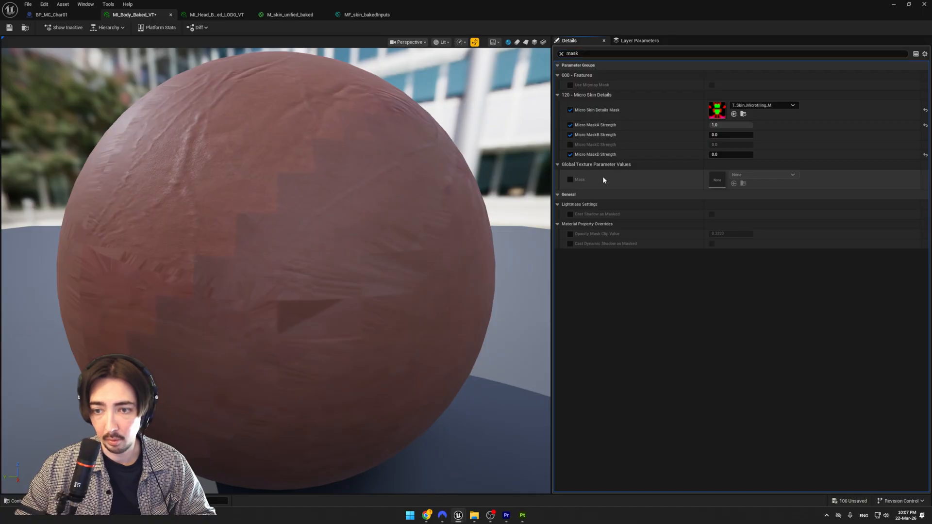
click(570, 179)
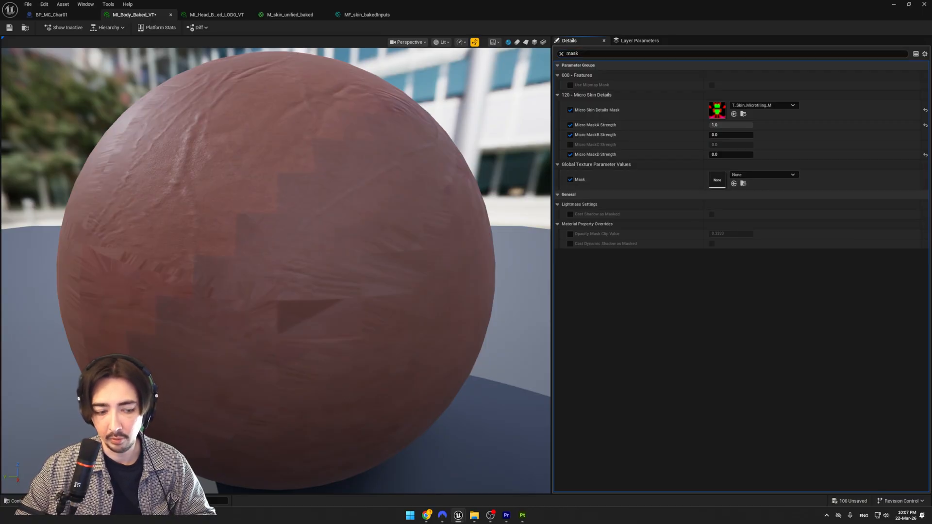
- Create a new folder named Mask directly under the project's Content folder and open it
click(15, 501)
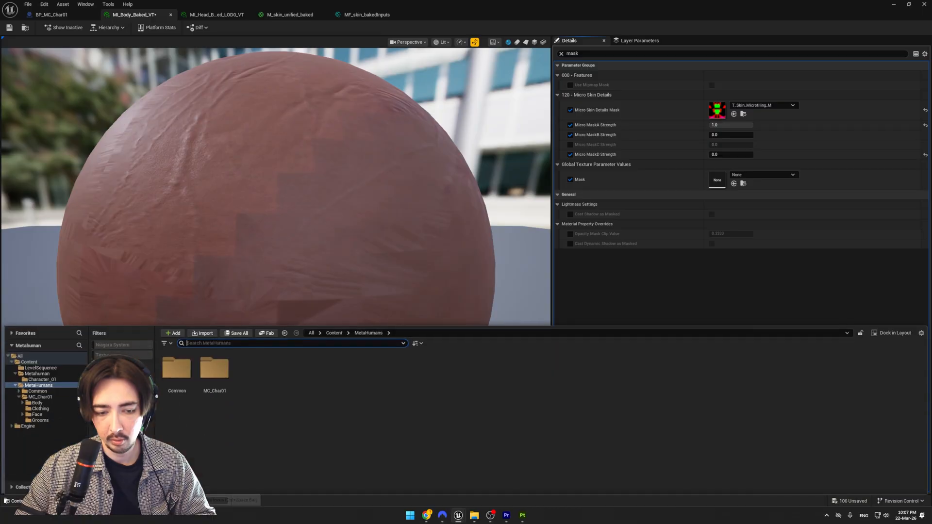
click(340, 334)
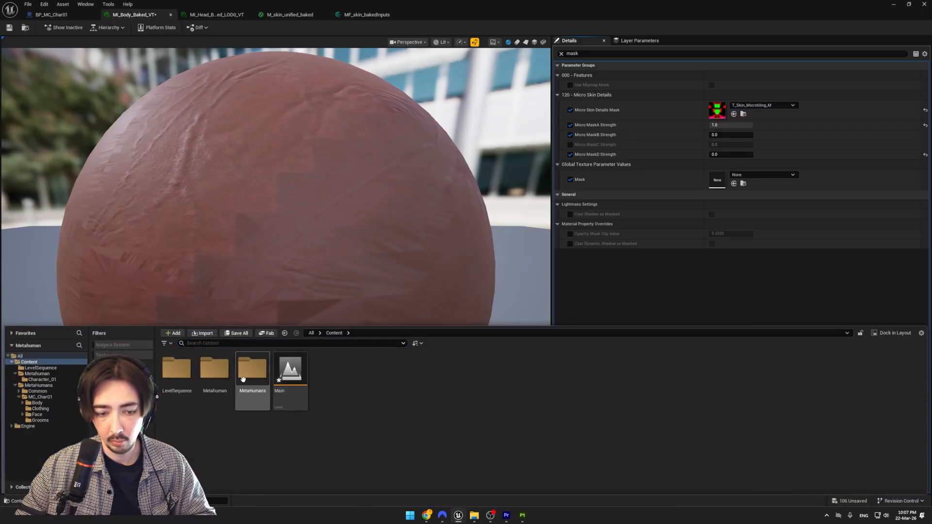
double_click(214, 369)
double_click(176, 369)
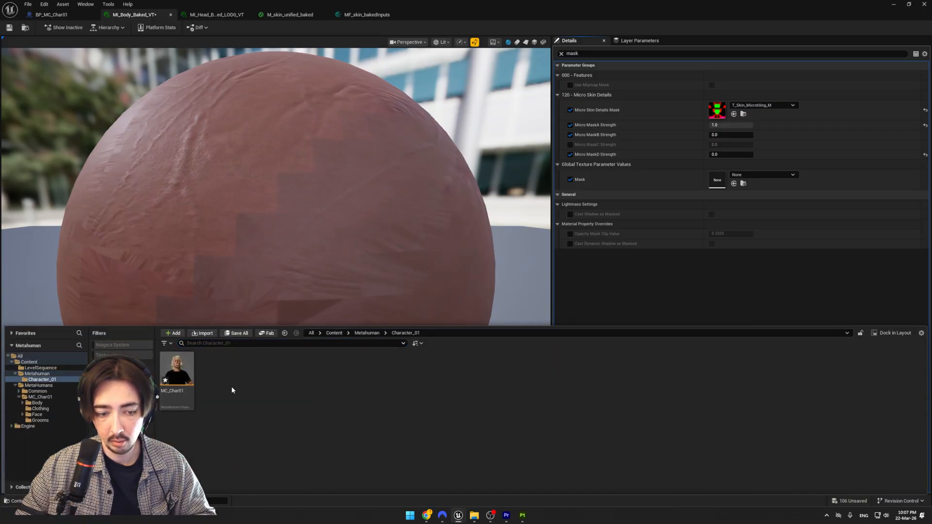
click(334, 333)
right_click(363, 408)
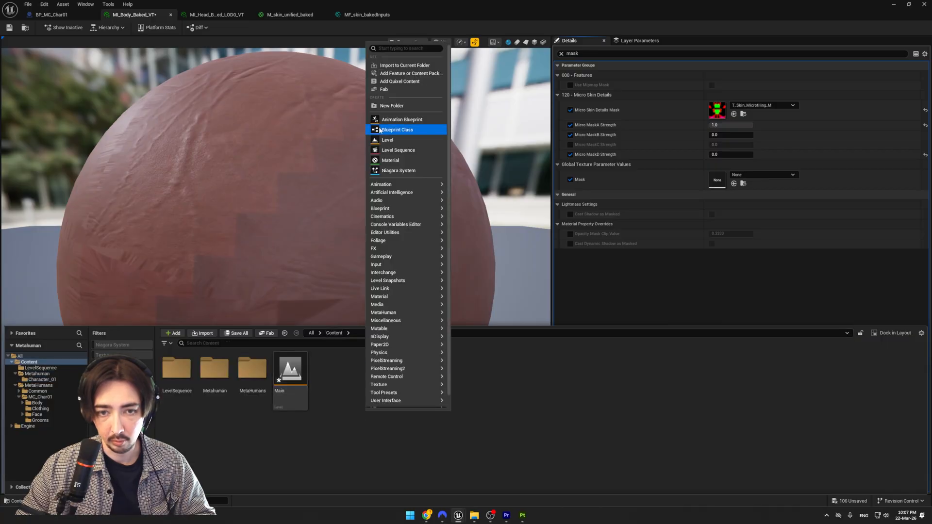
click(388, 106)
text(Mask)
key(Return)
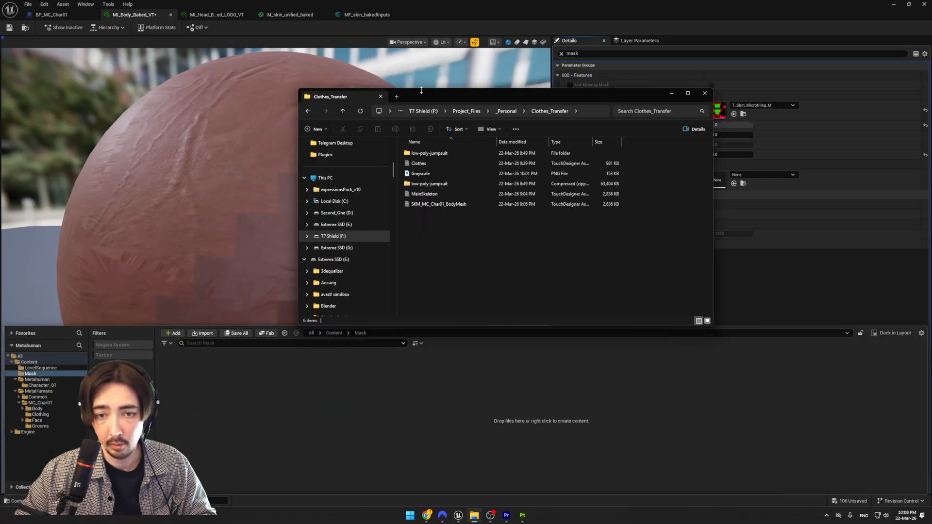
- Import the Grayscale PNG from the Clothes_Transfer folder into the Mask folder and open the imported texture
drag(422, 90, 439, 91)
drag(431, 171, 339, 397)
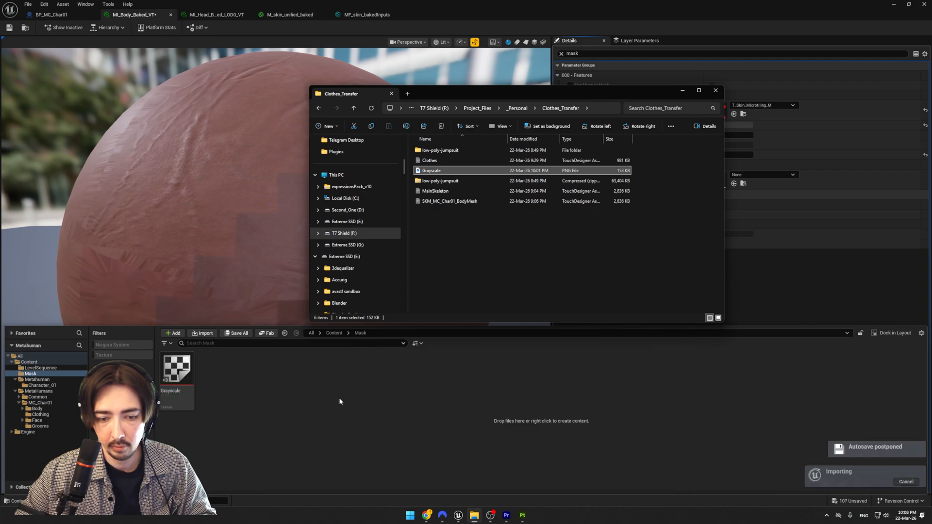
click(361, 409)
double_click(177, 372)
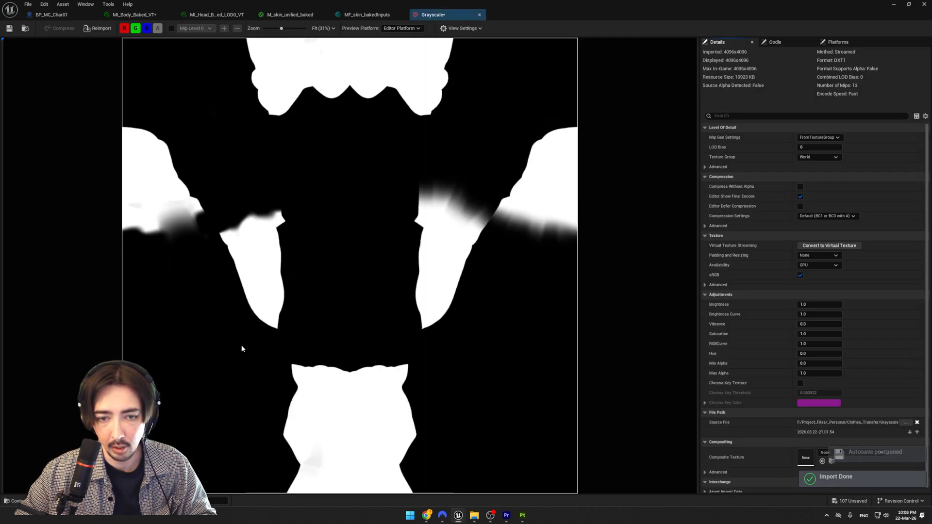
- Compare the Grayscale mask texture with the clothed character in BP_MC_Char01 and save the texture
click(51, 15)
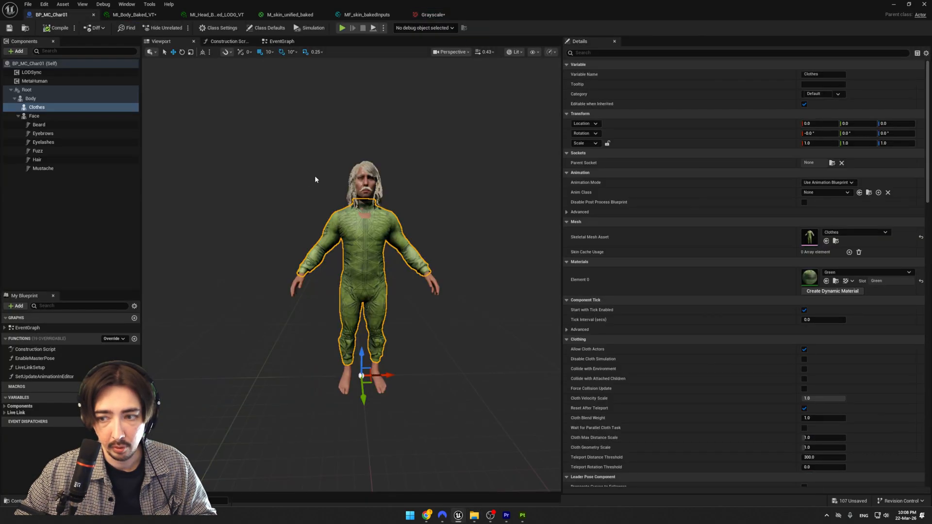
click(433, 15)
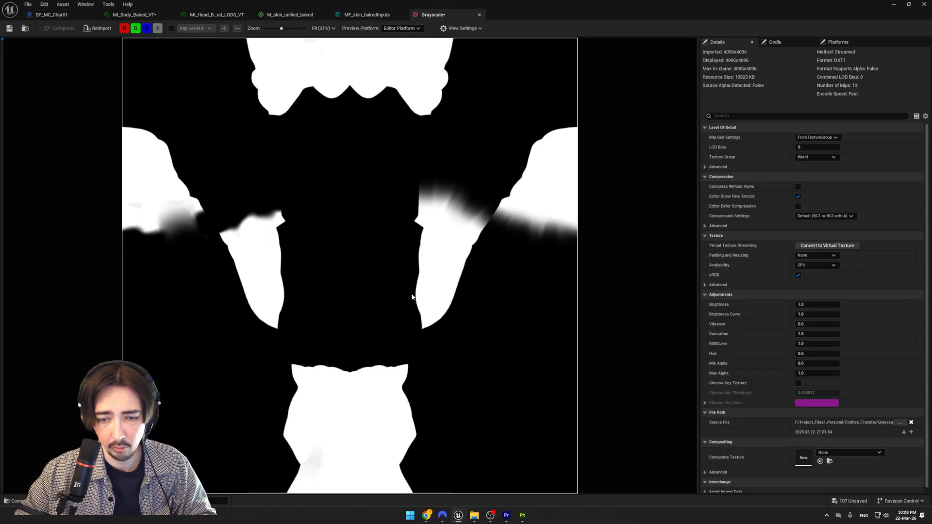
click(51, 14)
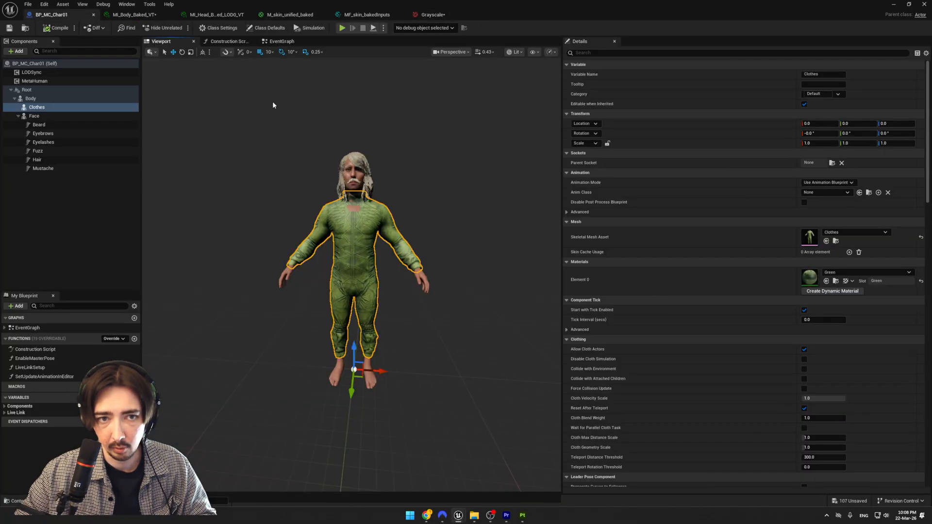
click(134, 14)
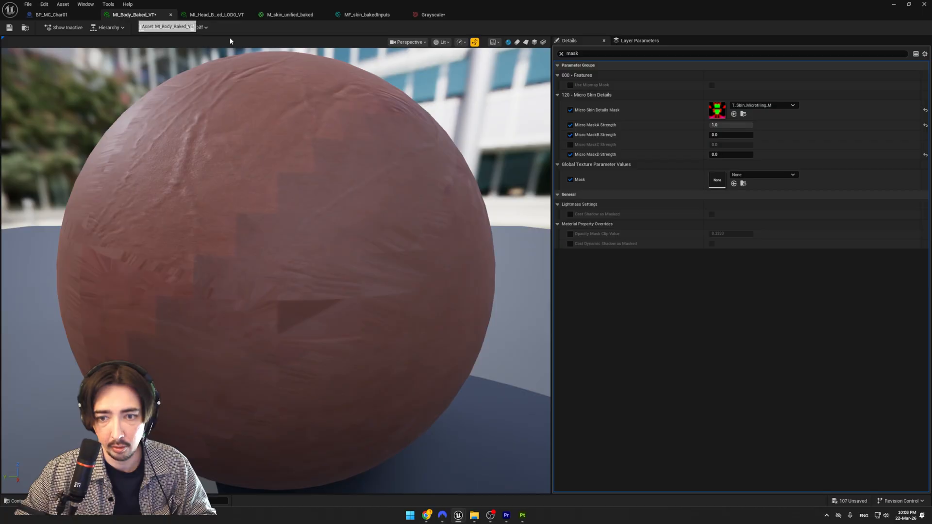
click(432, 15)
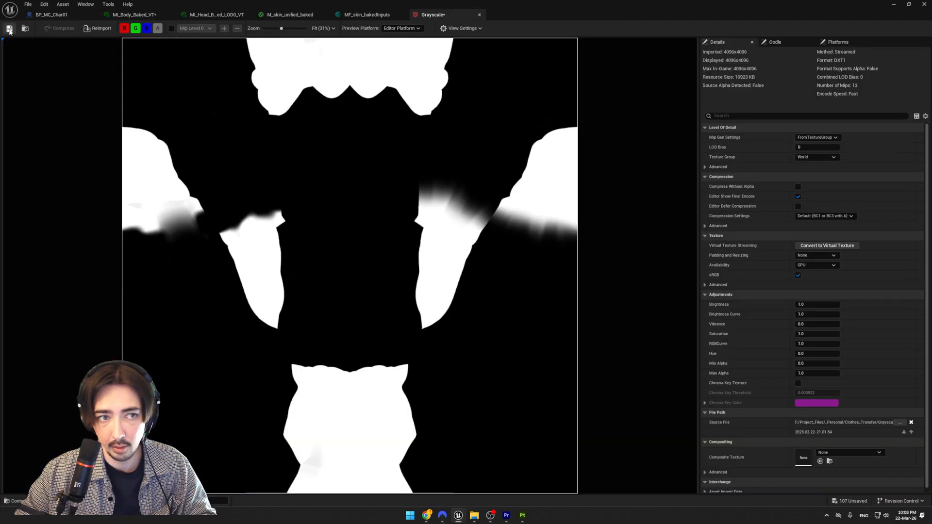
- Assign the imported Grayscale texture to the Mask parameter of MI_Body_Baked_VT
click(52, 14)
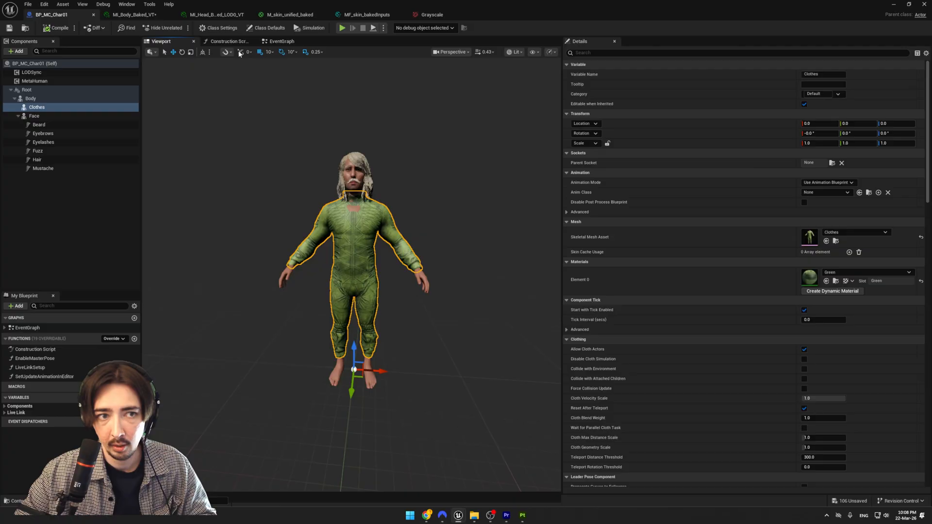
click(345, 16)
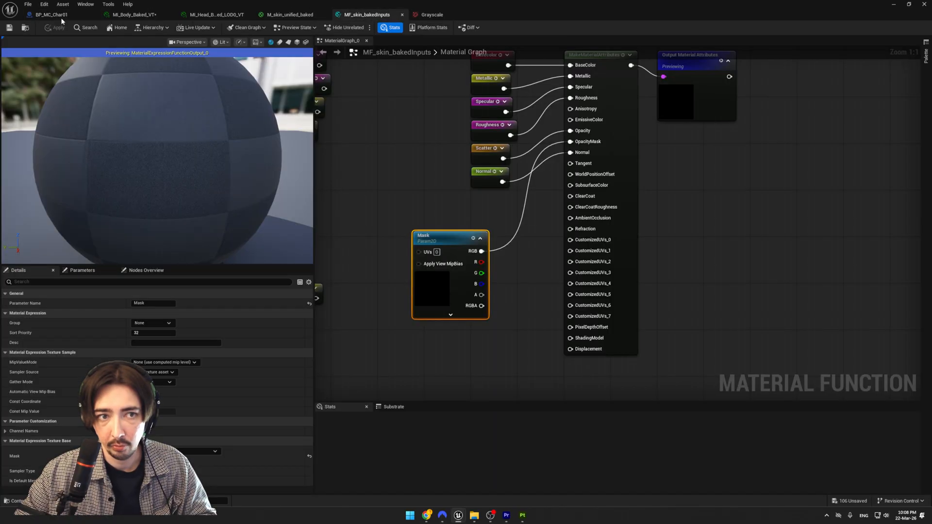
click(130, 15)
click(745, 174)
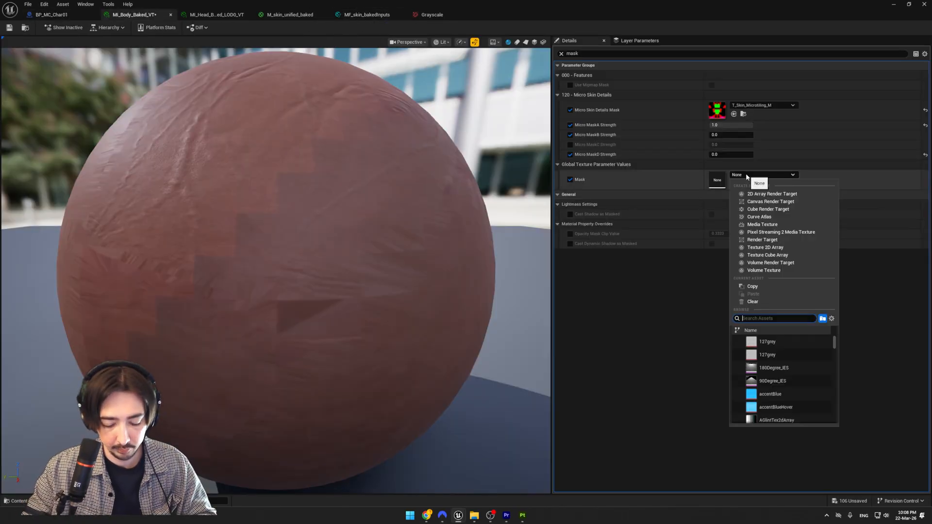
text(grayscale)
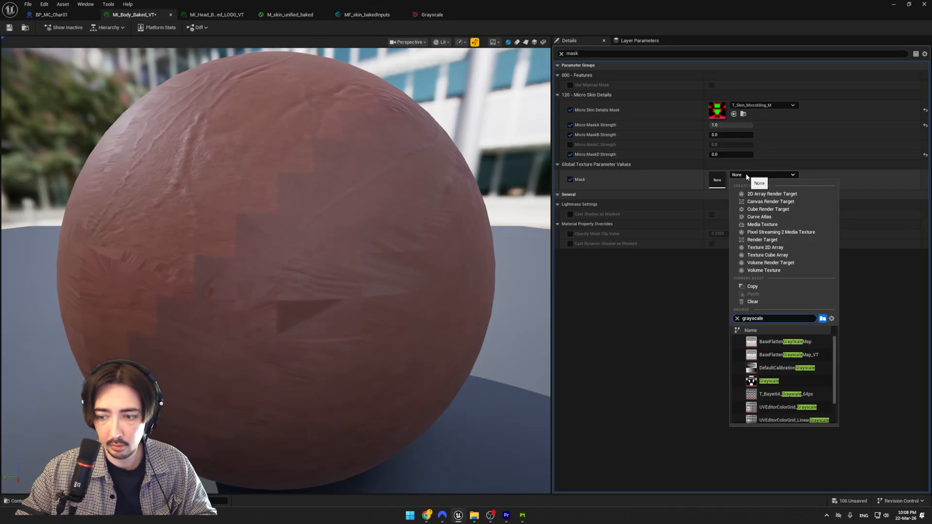
click(766, 386)
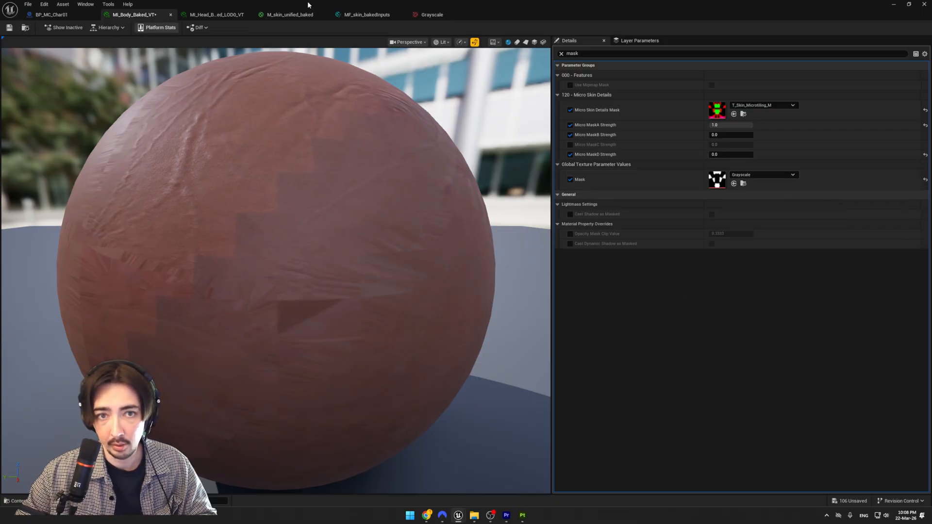
- Save MI_Body_Baked_VT and inspect the character's body and jumpsuit up close in the level viewport
drag(560, 10, 593, 234)
click(379, 253)
right_drag(540, 204, 540, 248)
key(w)
key(e)
key(w)
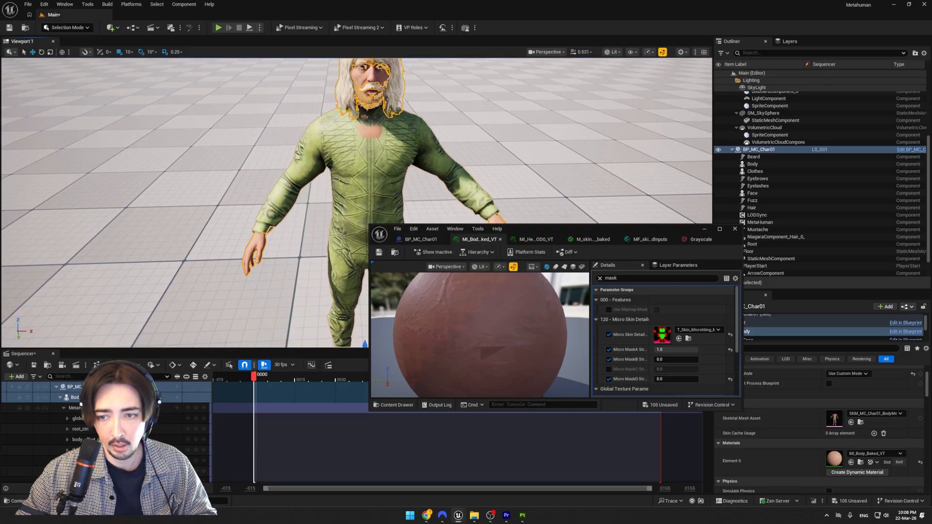
double_click(543, 226)
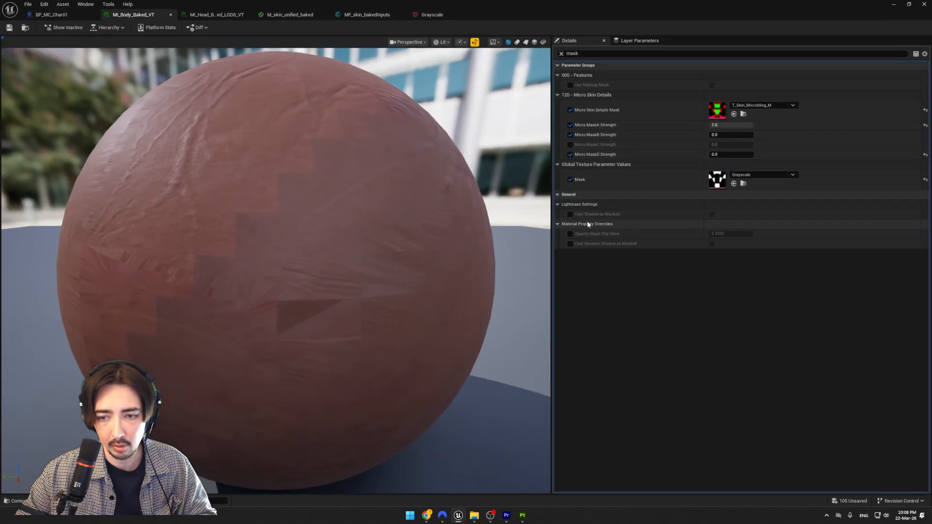
- Override the Blend Mode of MI_Body_Baked_VT to Masked and examine the material preview
click(561, 53)
scroll(619, 188, down, 5)
scroll(620, 191, down, 4)
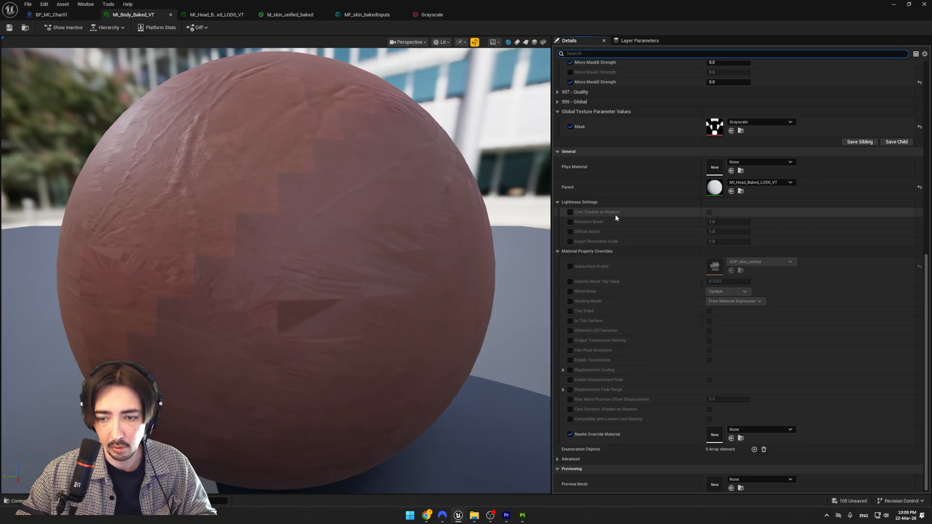
click(570, 291)
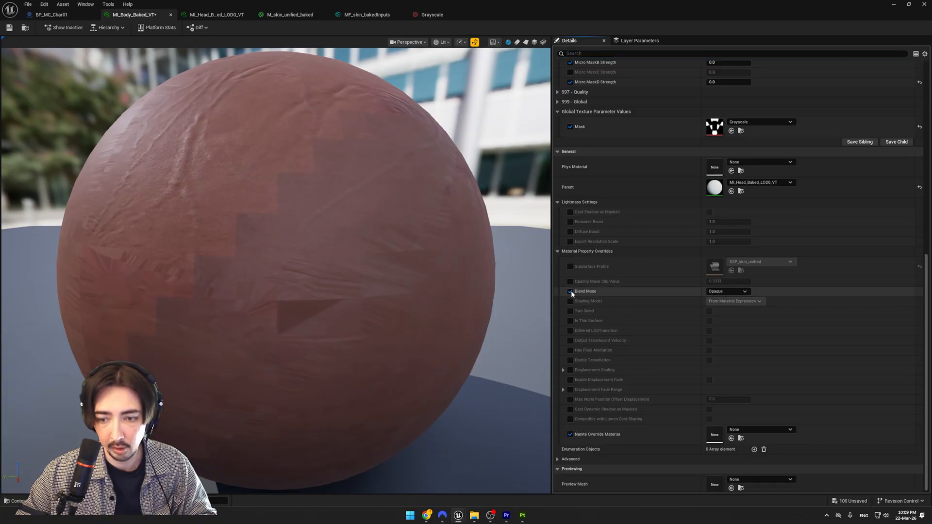
click(709, 292)
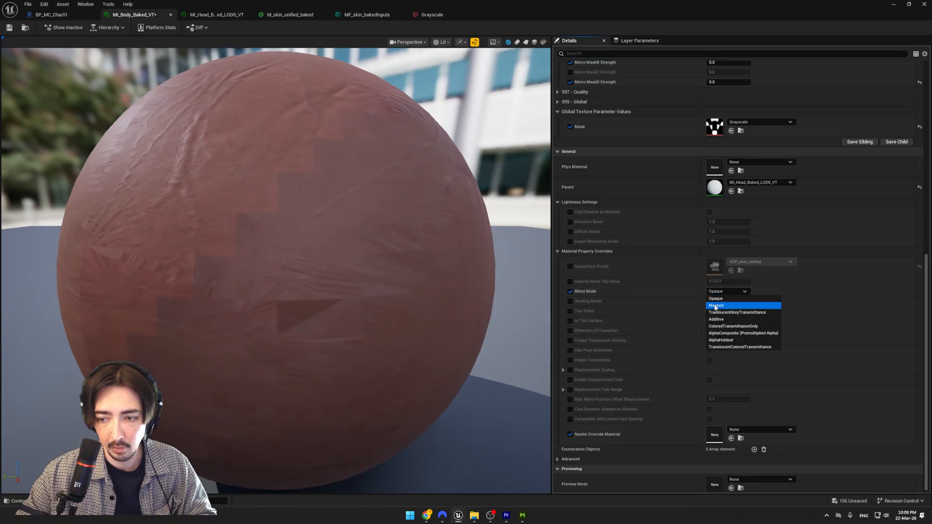
click(713, 306)
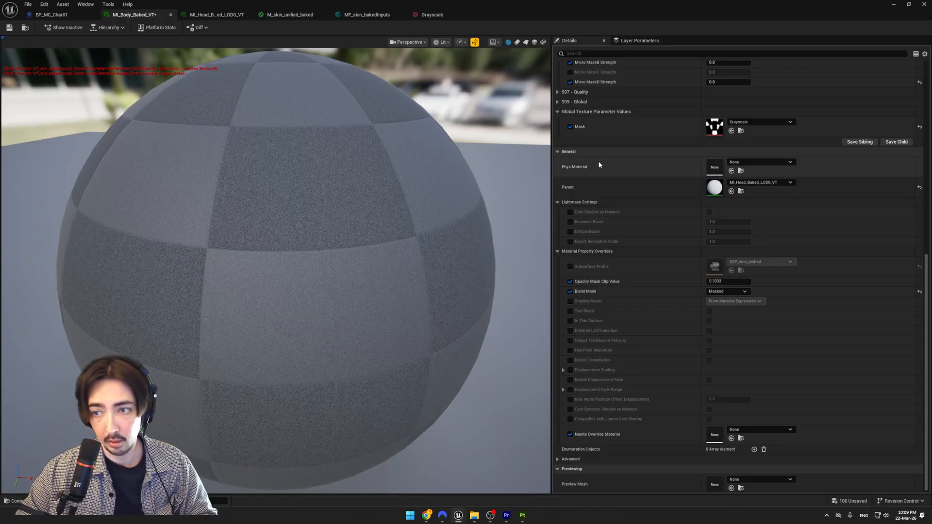
drag(174, 113, 236, 103)
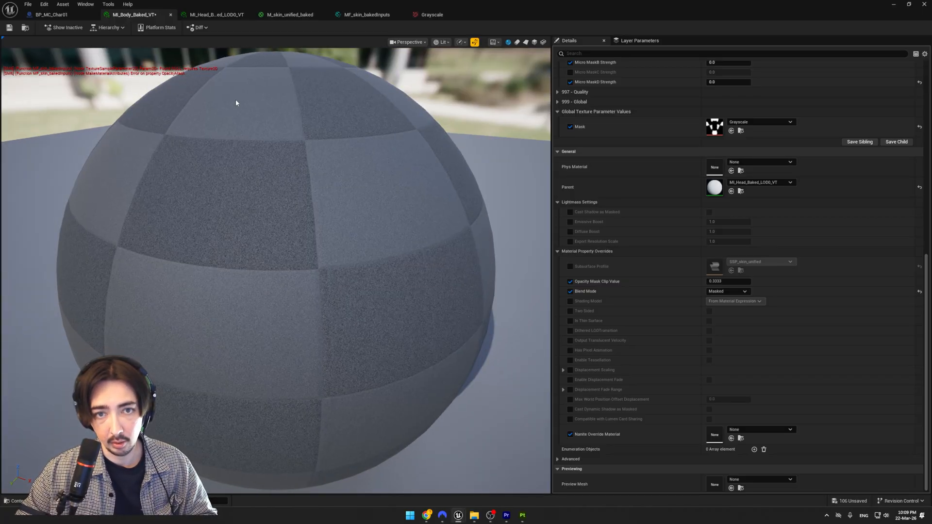
- In MF_skin_bakedInputs, search the textures for "gray" and pick a default texture for the Mask parameter
click(439, 16)
click(359, 14)
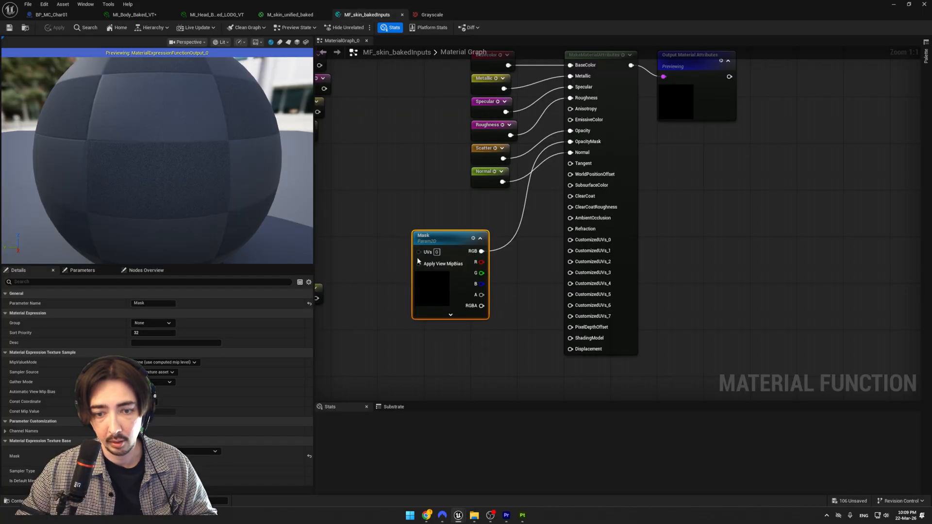
click(199, 452)
text(gray)
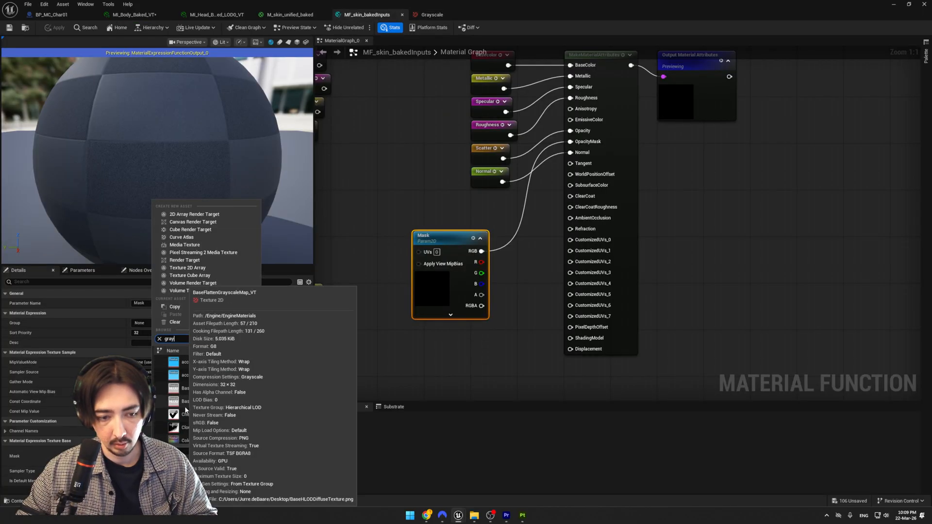
click(204, 401)
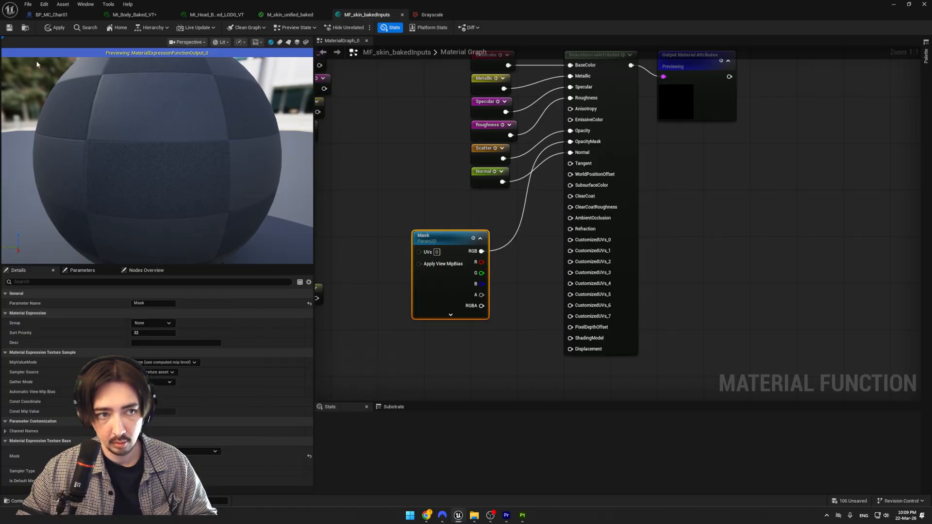
- Examine the masked skin in the material preview and on the character, and save MI_Body_Baked_VT
click(54, 14)
click(134, 14)
drag(248, 141, 302, 106)
drag(417, 160, 340, 115)
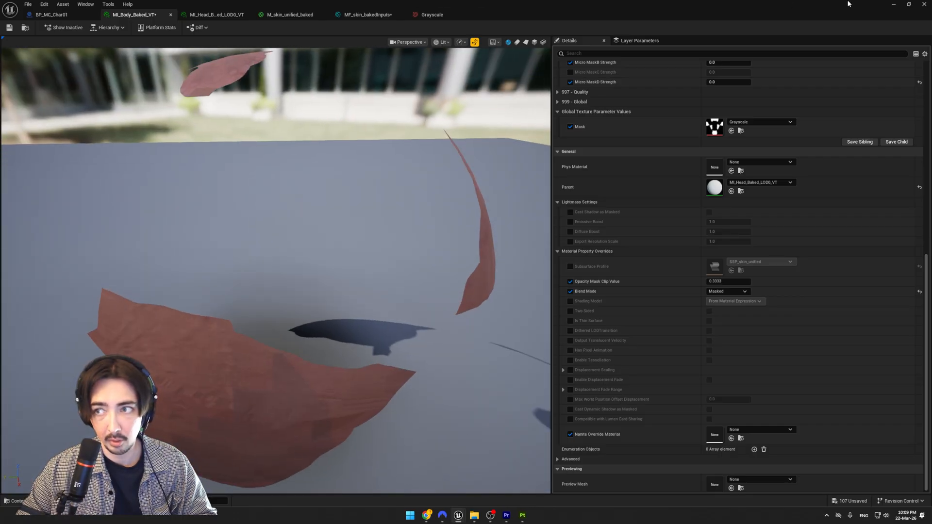
click(894, 5)
key(w)
right_drag(376, 87, 439, 125)
key(s)
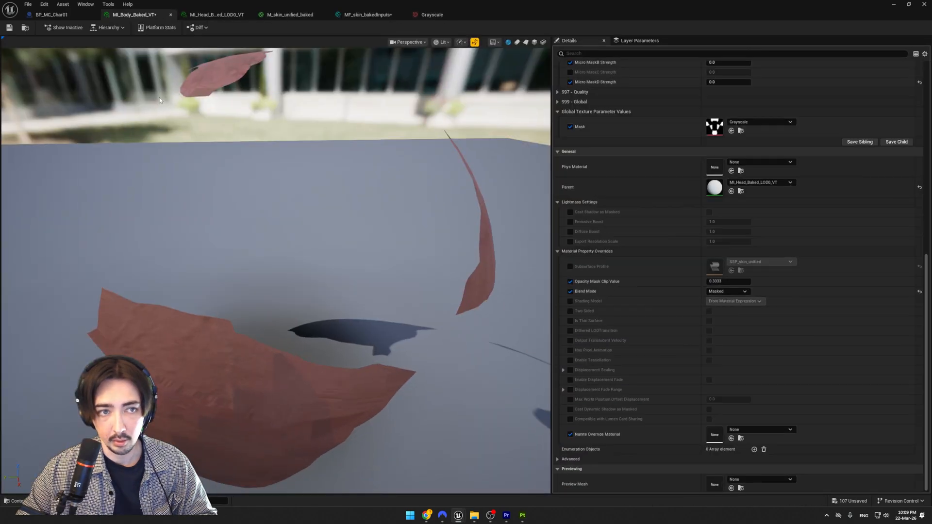
click(9, 28)
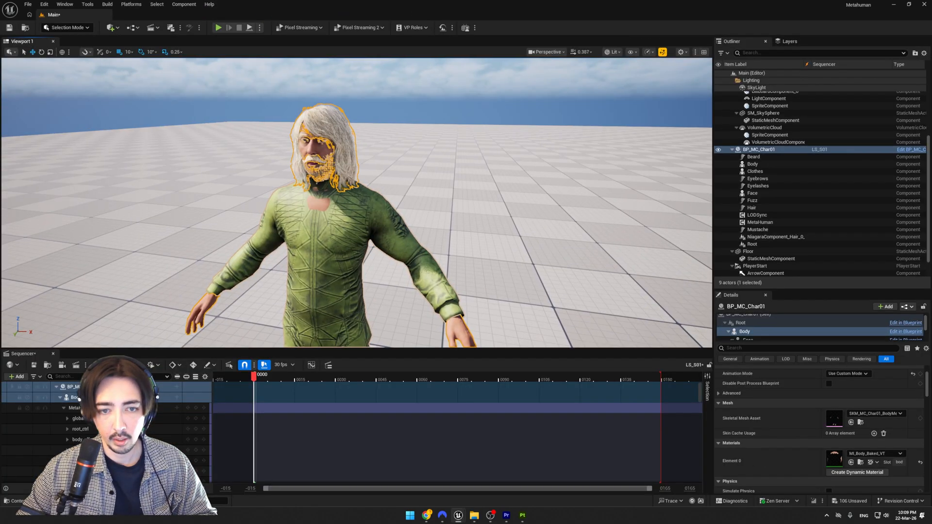
- Inspect the character's masked chest, hands and feet around the jumpsuit openings in the level viewport
right_drag(439, 125, 453, 92)
key(w)
scroll(449, 97, down, 2)
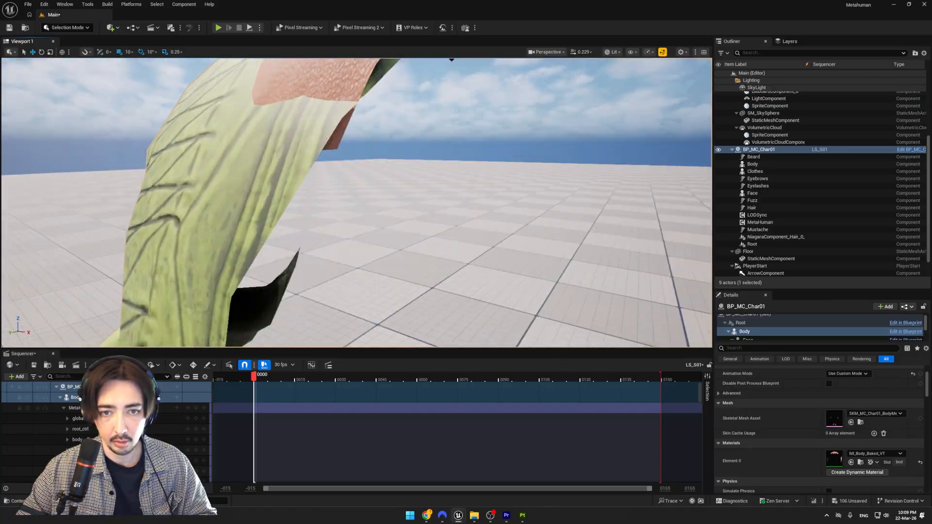
right_drag(454, 92, 458, 73)
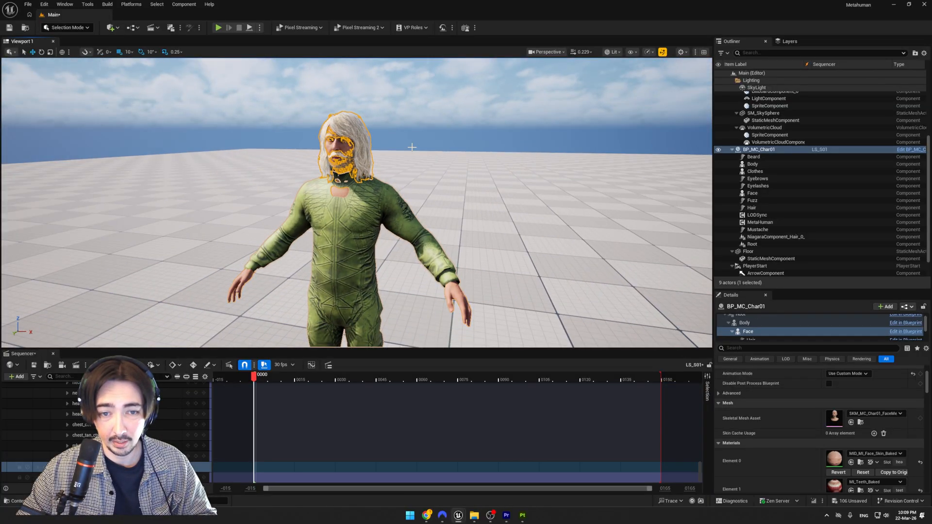
click(434, 148)
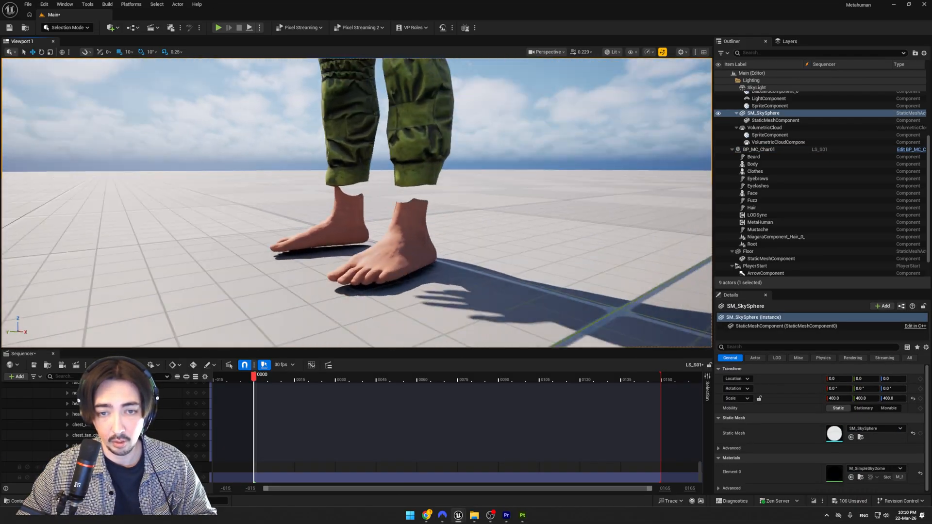
right_drag(357, 203, 61, 193)
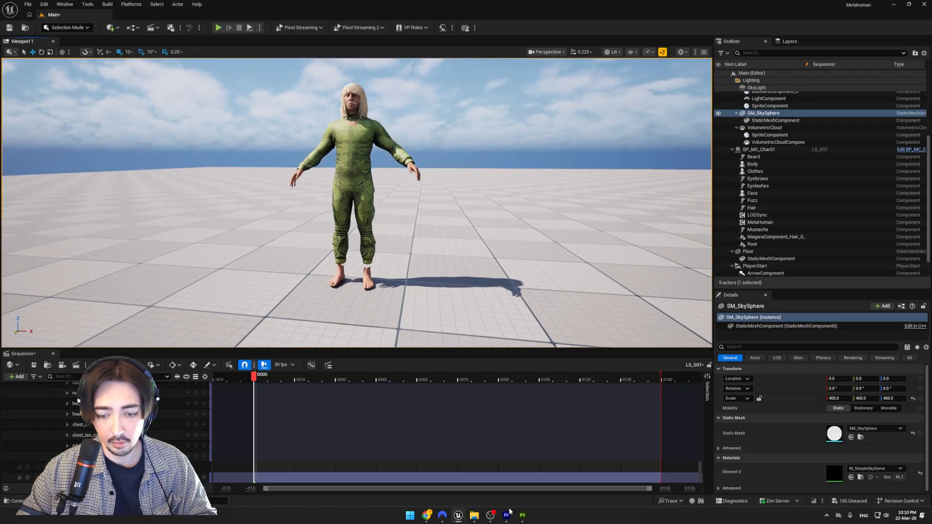
- Switch to Substance 3D Painter, close the Export textures dialog and collapse the display settings to reveal the layer stack
click(522, 515)
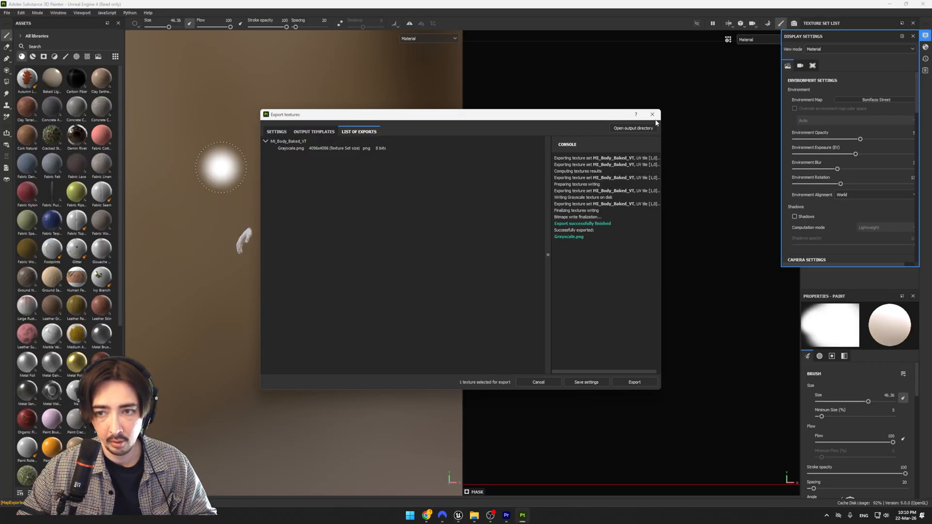
click(653, 115)
scroll(291, 307, up, 3)
alt+middle_drag(292, 308, 313, 264)
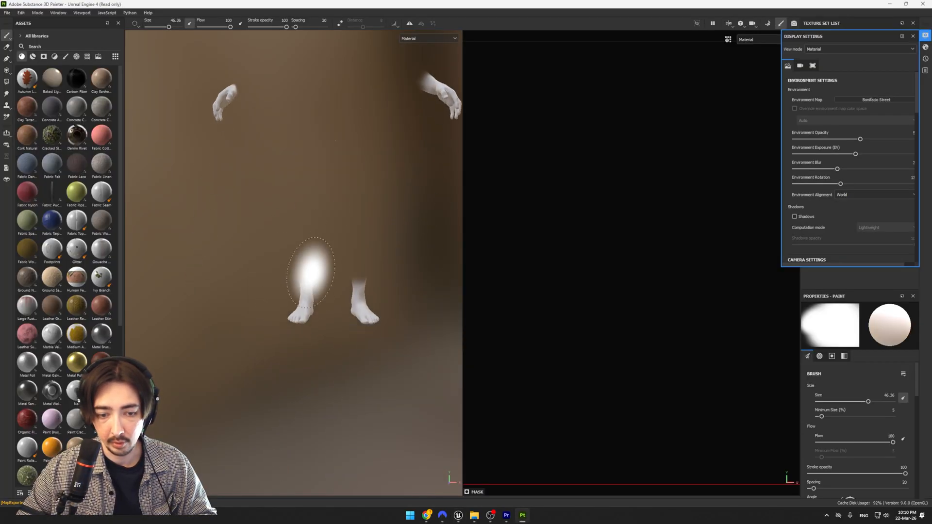
scroll(315, 267, up, 3)
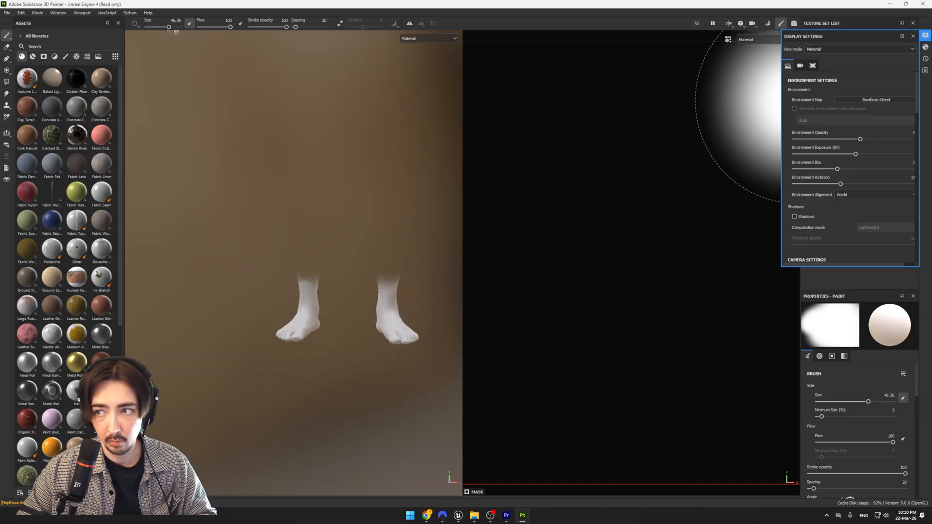
click(925, 47)
click(926, 36)
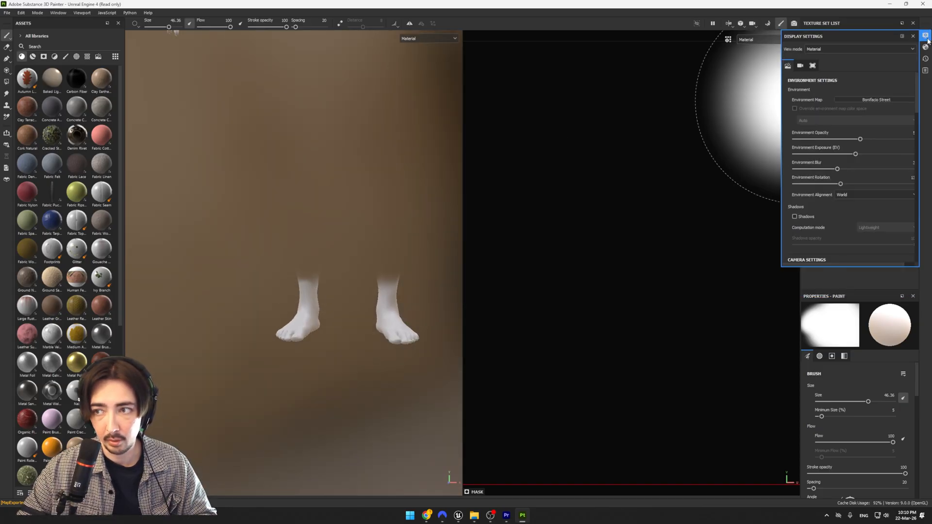
click(926, 48)
click(925, 47)
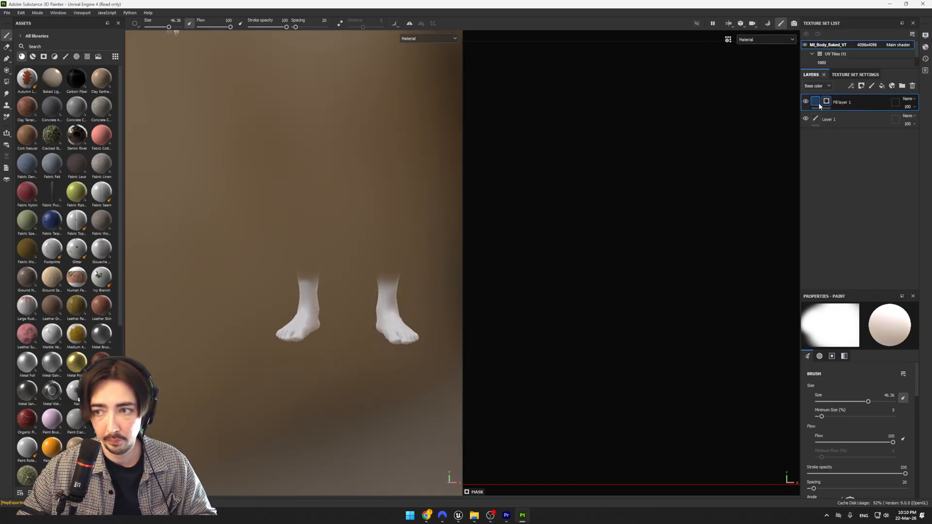
- Erase part of Fill layer 1's mask above one ankle with a smaller eraser, comparing against the character in Unreal Editor
click(9, 47)
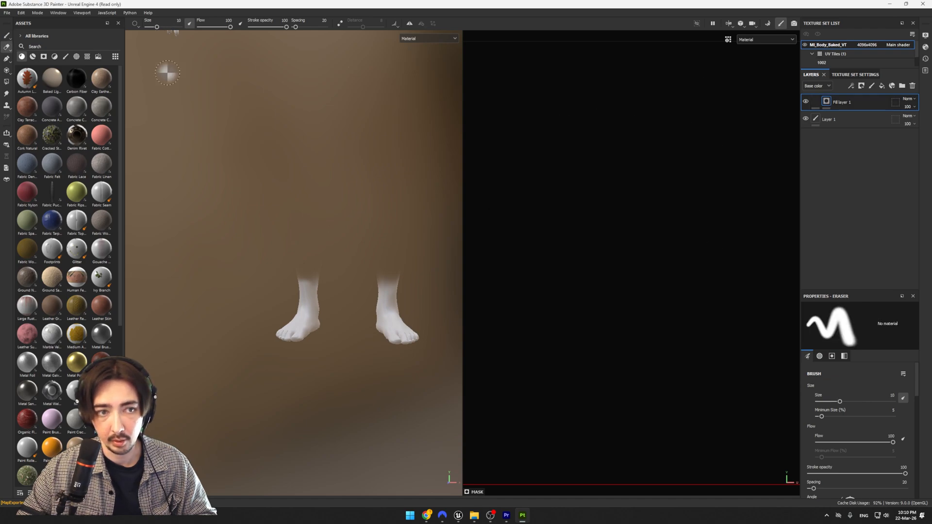
drag(157, 27, 155, 27)
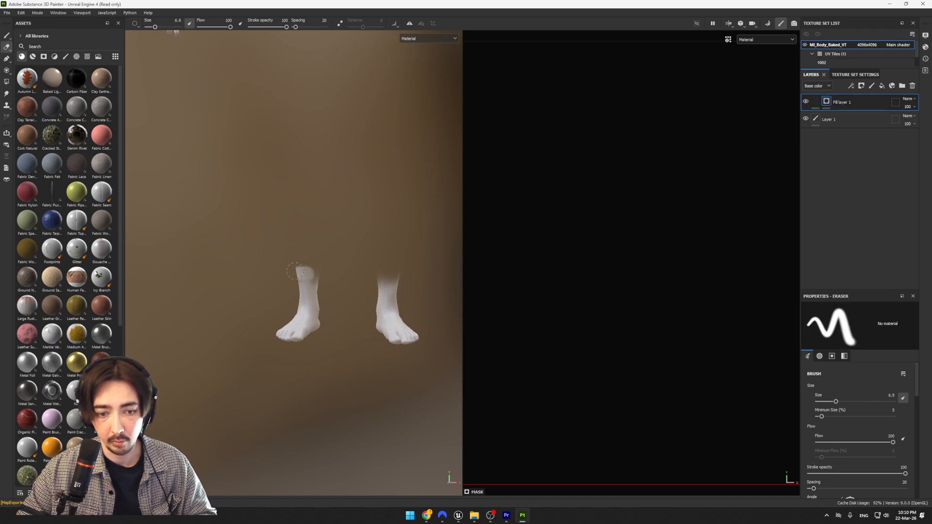
key(alt+Tab)
key(w)
mouse_move(342, 278)
right_down()
mouse_move(341, 300)
mouse_move(347, 255)
right_up()
key(alt+Tab)
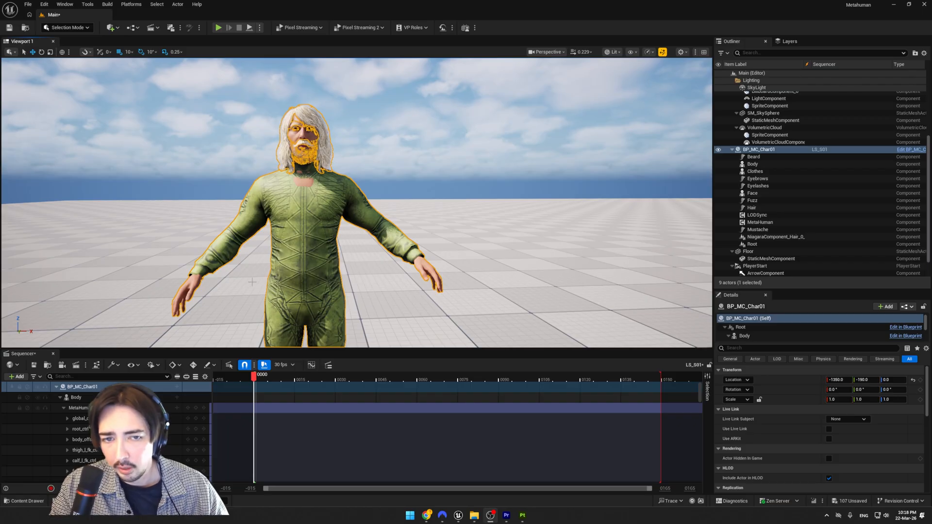
- In Unreal Editor, examine the character's upper chest and neck for skin showing through the jumpsuit
mouse_move(350, 272)
right_down()
mouse_move(347, 262)
mouse_move(347, 282)
mouse_move(274, 281)
mouse_move(267, 301)
mouse_move(264, 257)
mouse_move(264, 294)
mouse_move(296, 302)
mouse_move(304, 284)
mouse_move(277, 297)
mouse_move(165, 307)
mouse_move(73, 306)
mouse_move(14, 299)
mouse_move(16, 288)
right_up()
scroll(267, 301, down, 1)
scroll(294, 295, down, 1)
key(e)
key(d)
key(s)
key(q)
key(w)
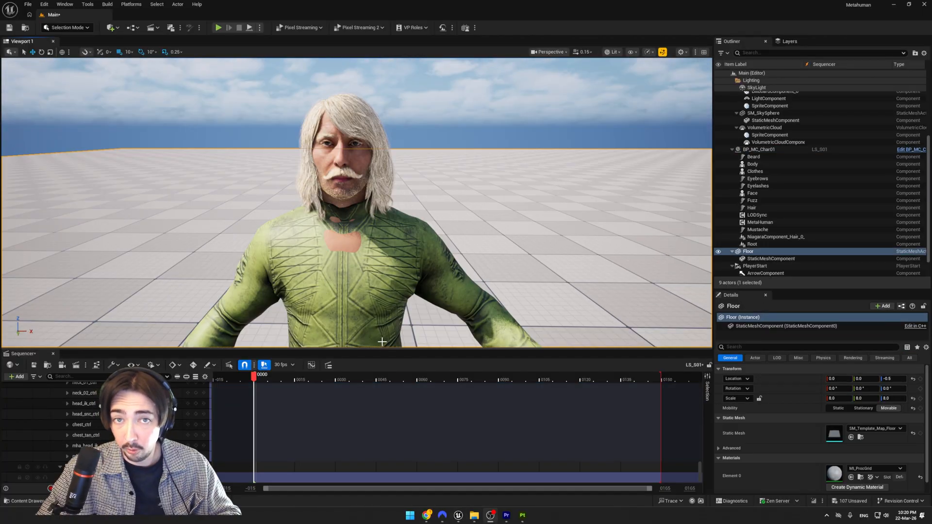
- Select the Face component of BP_MC_Char01 and locate its skeletal mesh asset in the content folders
click(341, 199)
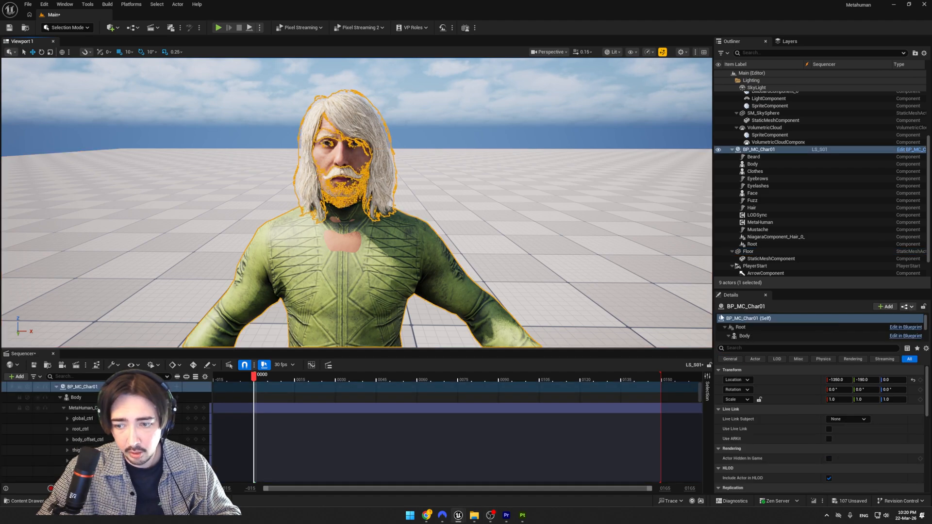
scroll(757, 330, down, 3)
click(765, 328)
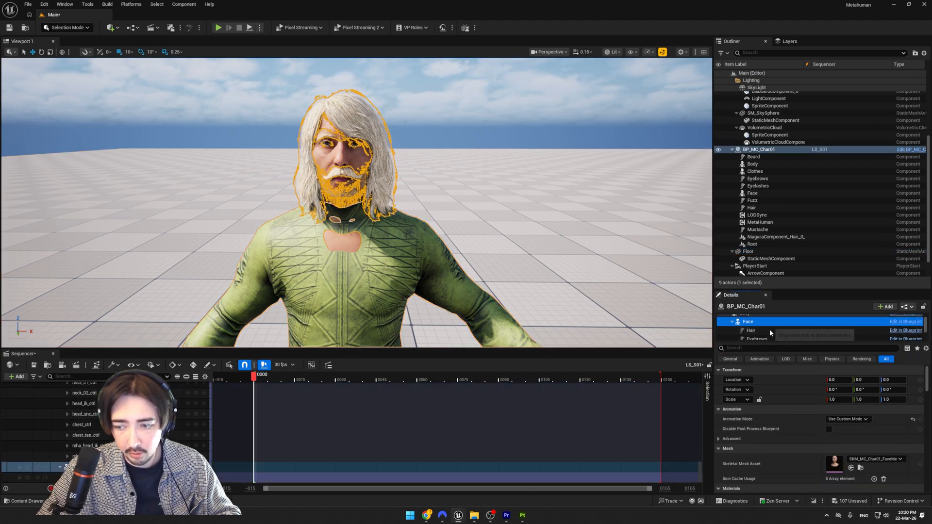
scroll(863, 445, down, 2)
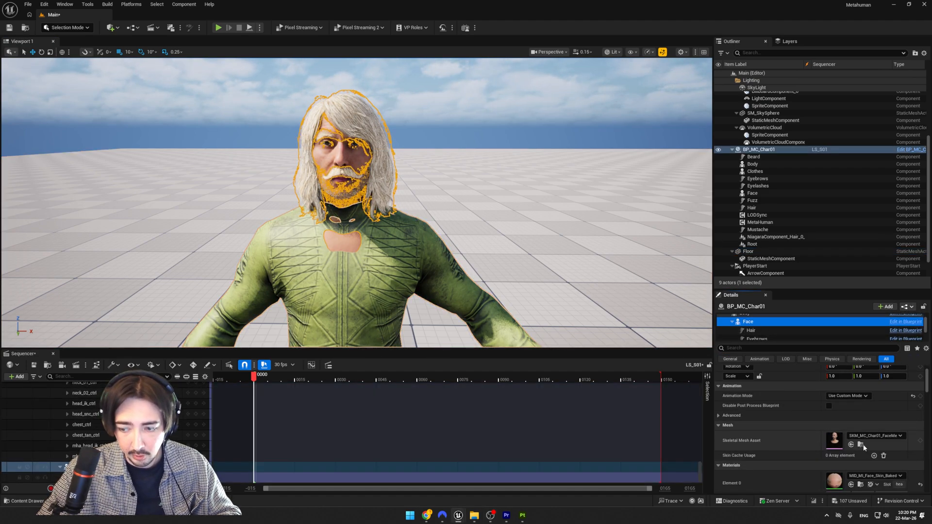
click(861, 444)
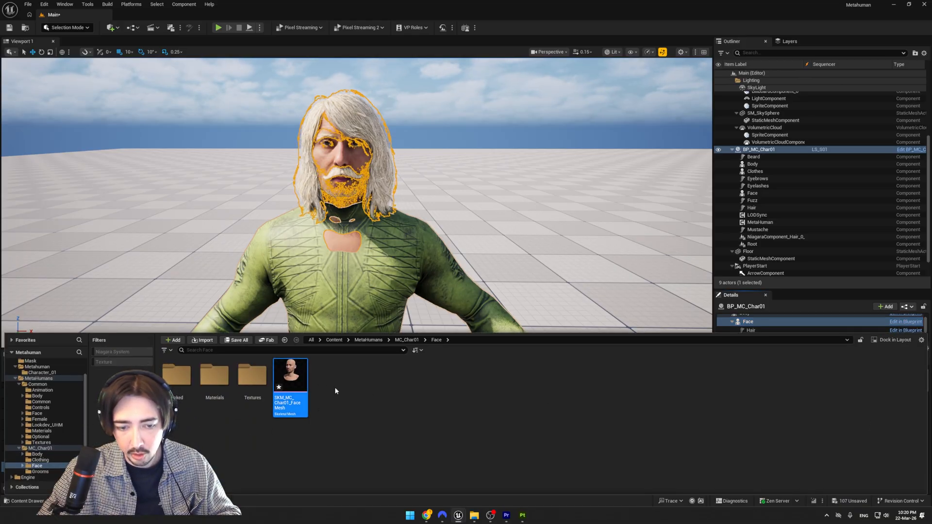
- Look up the Export asset action for SKM_MC_Char01_FaceMesh, and close the content folder view
right_click(298, 383)
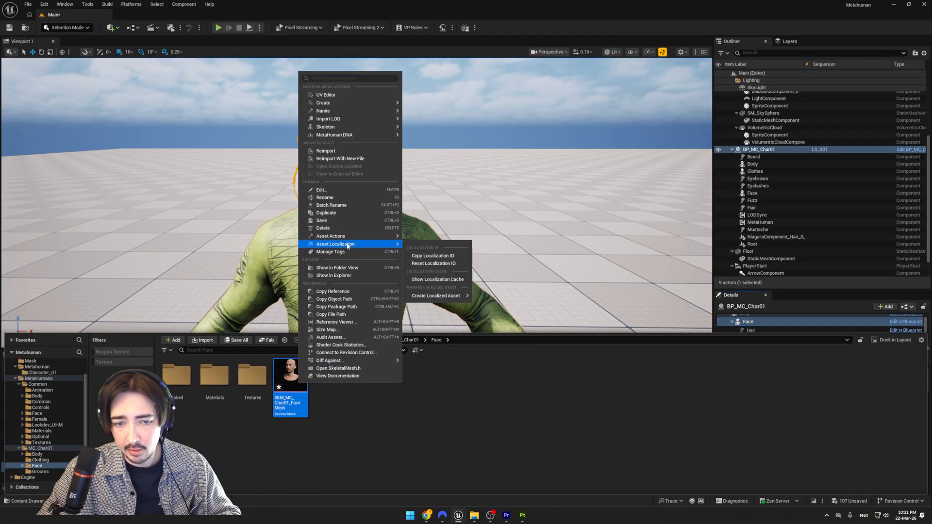
mouse_move(348, 238)
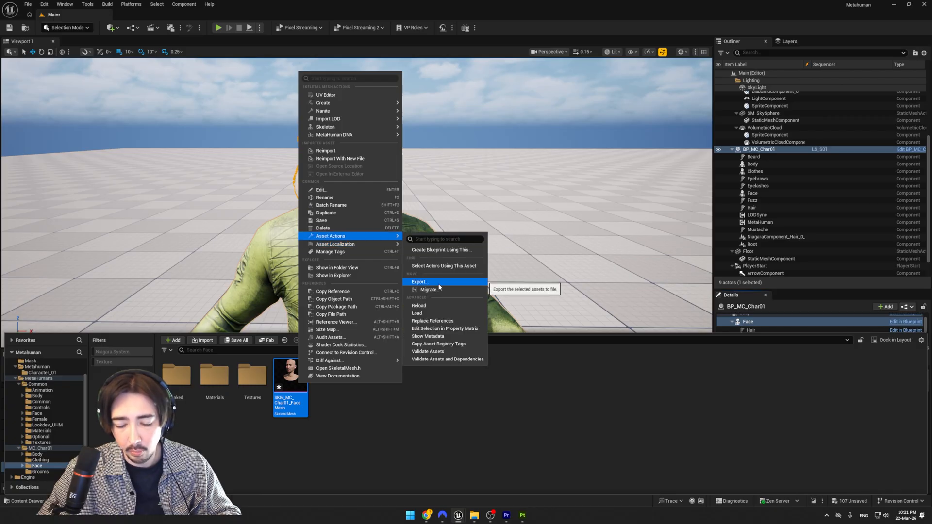
click(412, 416)
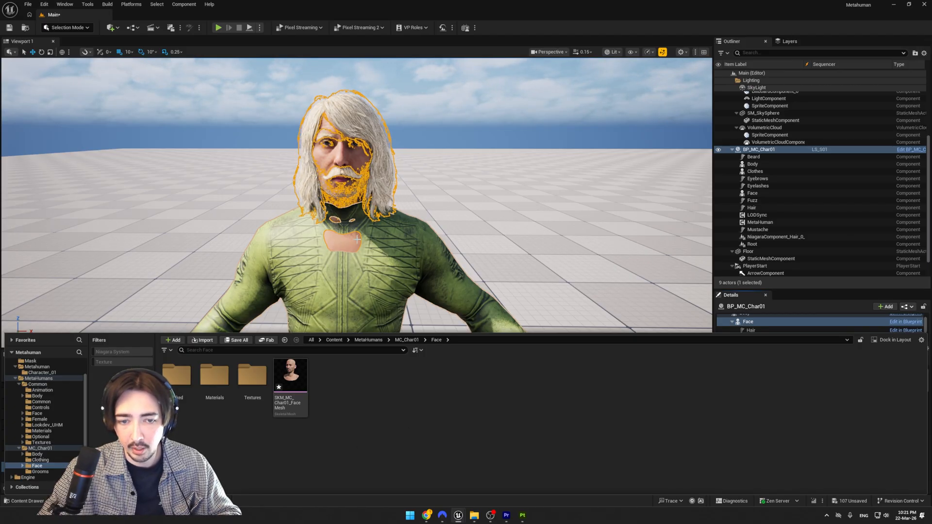
click(28, 501)
- Open the Clothes skeletal mesh for editing and start the Vertex Sculpt deformation tool on the jumpsuit
right_drag(369, 204, 310, 228)
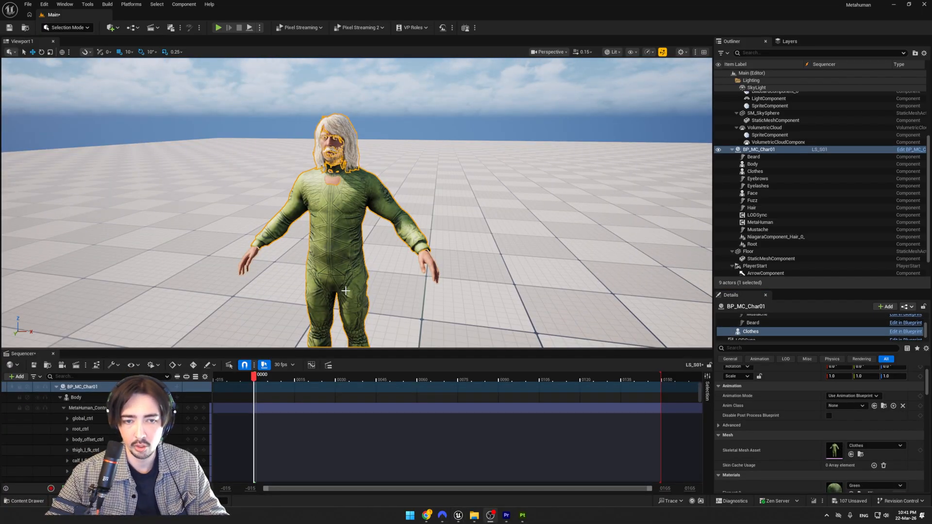
right_drag(355, 291, 335, 289)
right_drag(376, 252, 365, 312)
right_drag(365, 212, 354, 221)
key(s)
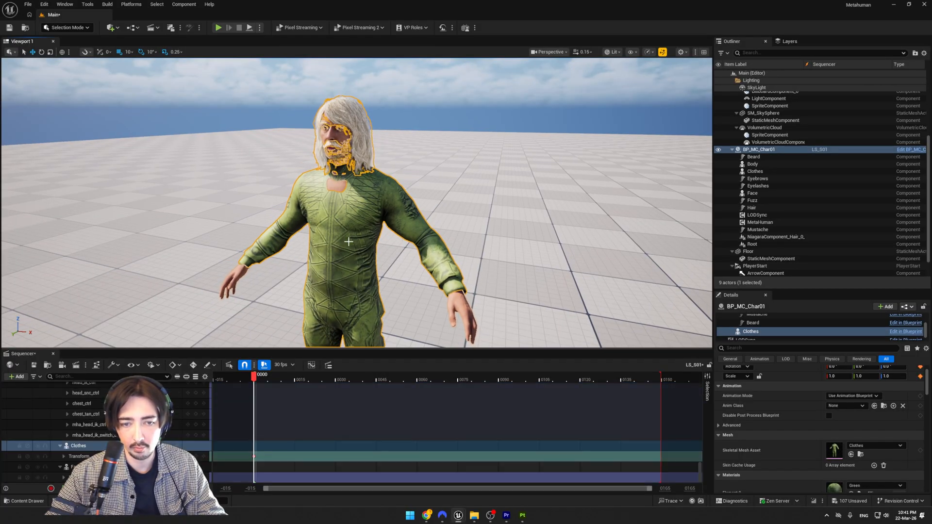
click(907, 149)
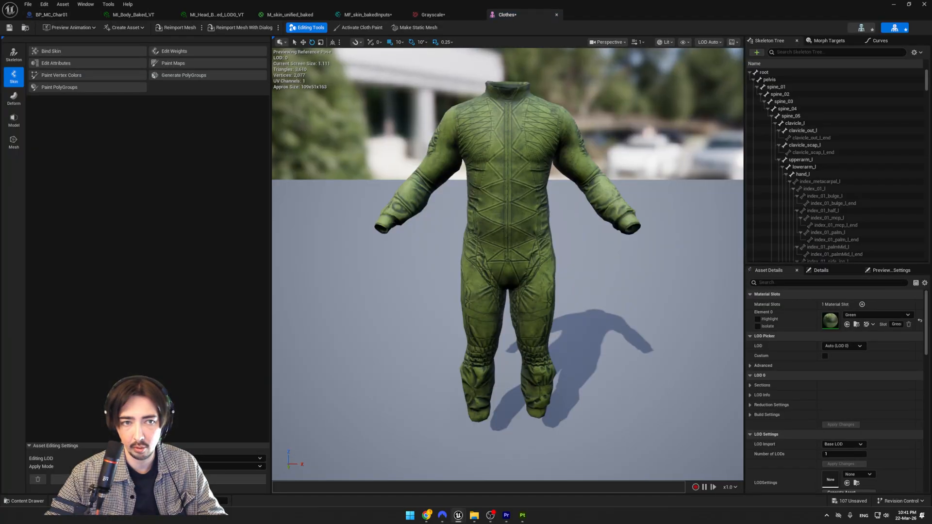
right_drag(507, 264, 418, 278)
click(13, 98)
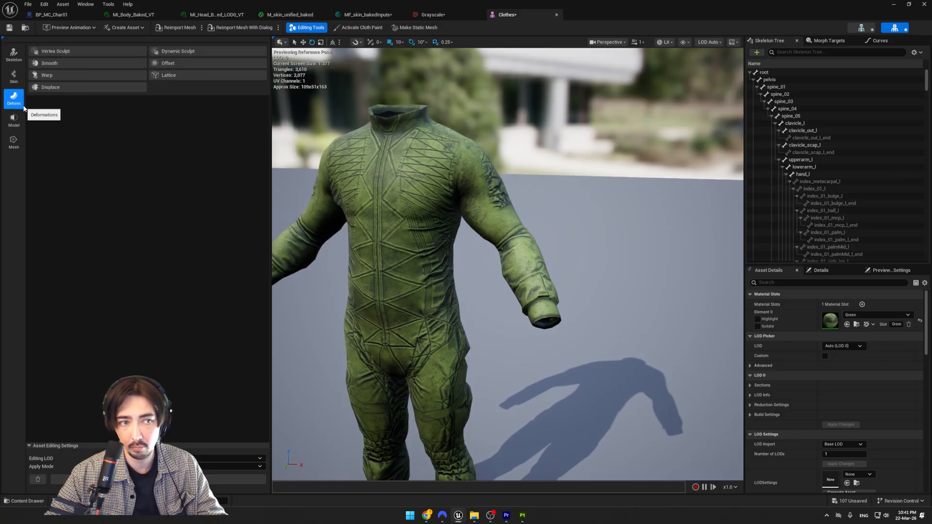
click(56, 51)
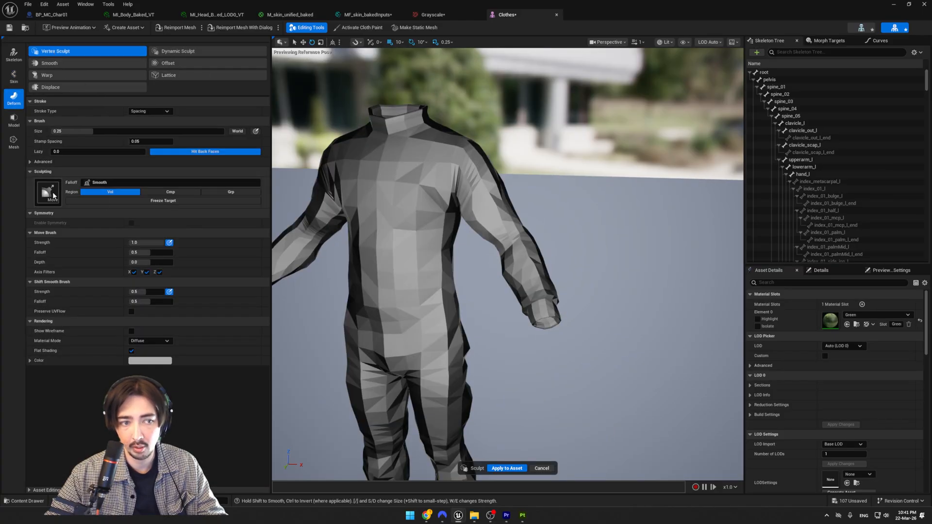
right_drag(349, 159, 335, 175)
right_drag(444, 179, 427, 162)
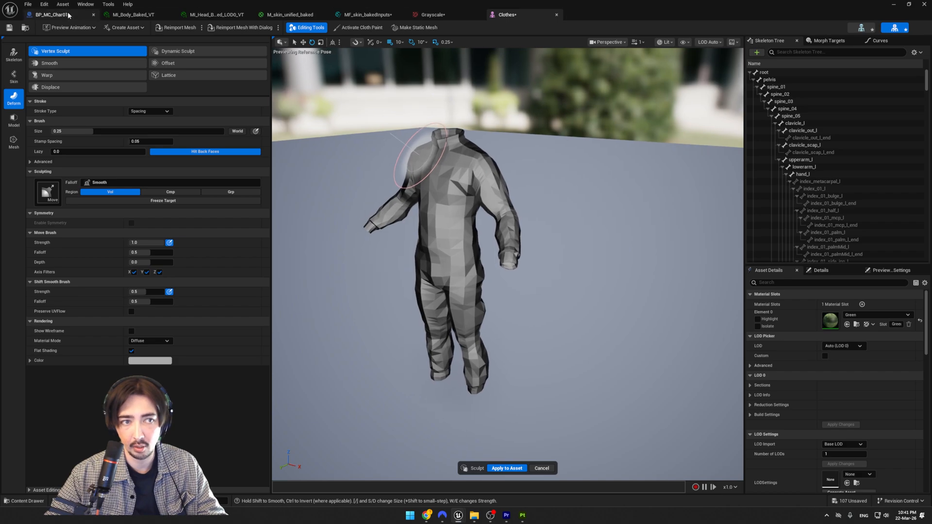
- Sculpt the jumpsuit's upper chest outward with the Move brush at size 0.25 and apply the result to the asset
click(52, 15)
right_drag(359, 219, 412, 190)
scroll(378, 217, down, 2)
click(505, 17)
right_drag(494, 335, 492, 265)
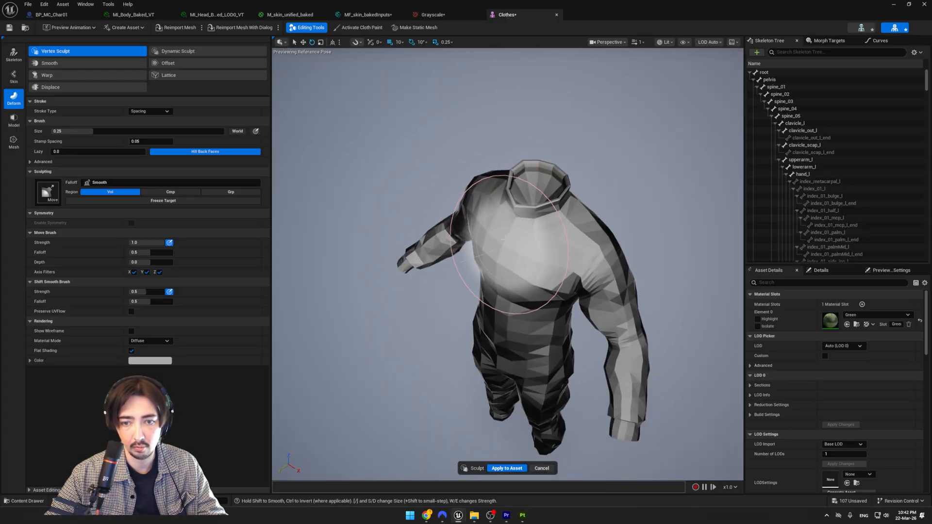
click(506, 469)
- Check the sculpted jumpsuit's chest on the character in BP_MC_Char01 and in the level viewport
click(71, 15)
alt+drag(415, 135, 480, 135)
click(894, 4)
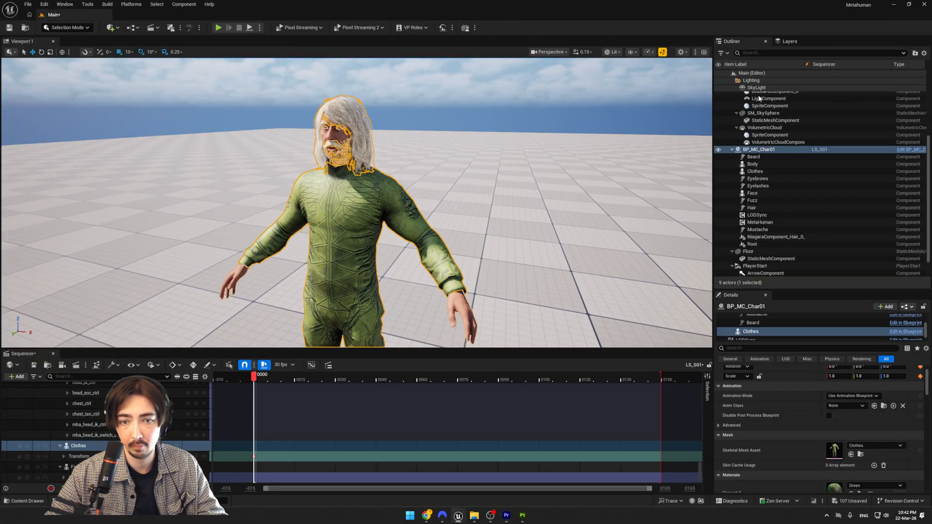
click(466, 100)
right_drag(466, 99, 440, 172)
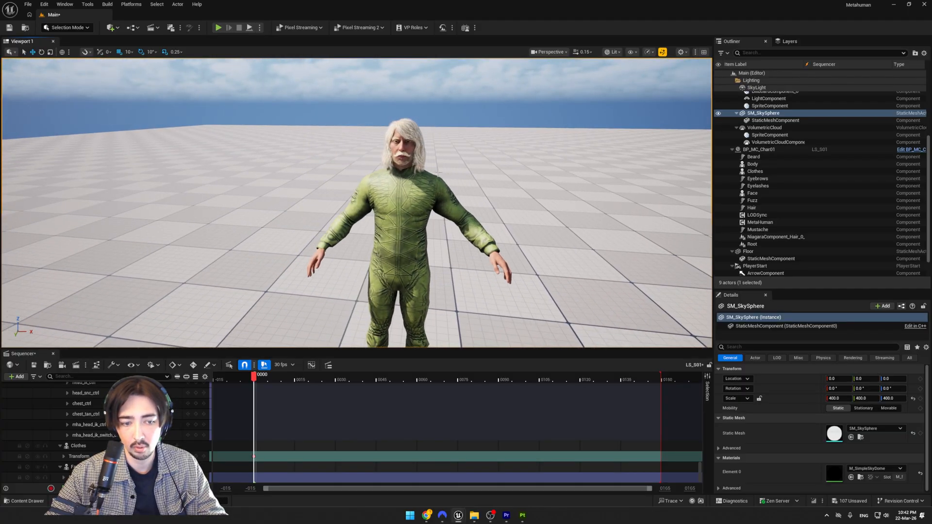
- Switch the level editor to Animation Mode to work with the character's MetaHuman_ControlRig controls
drag(177, 349, 178, 296)
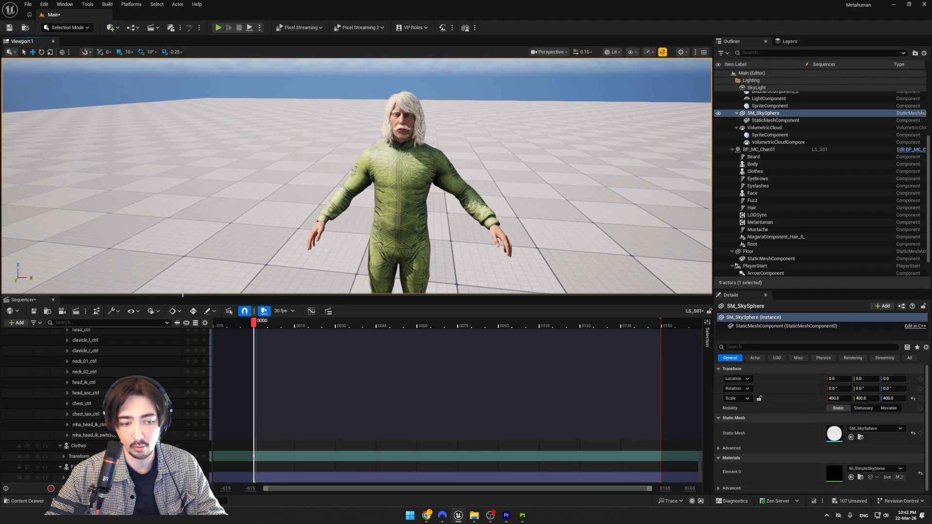
scroll(145, 371, up, 5)
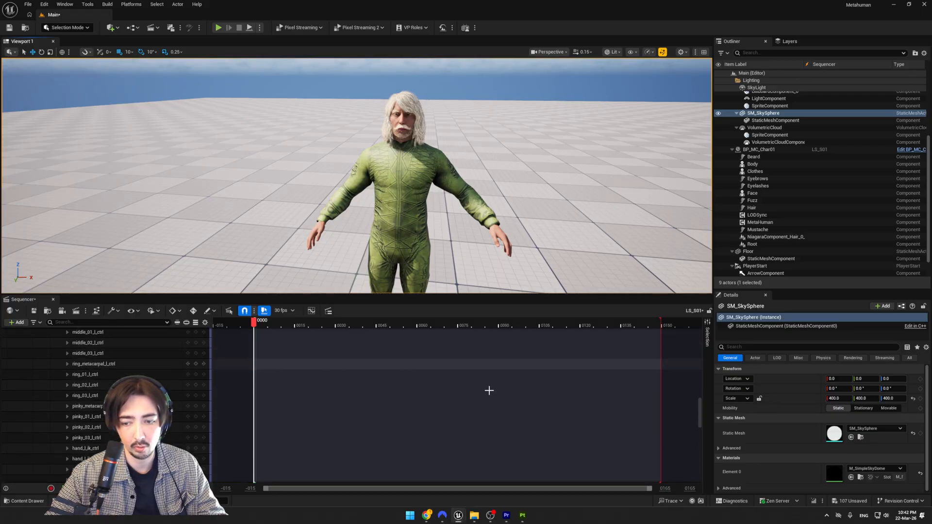
key(shift+4)
drag(293, 295, 294, 357)
scroll(405, 308, down, 4)
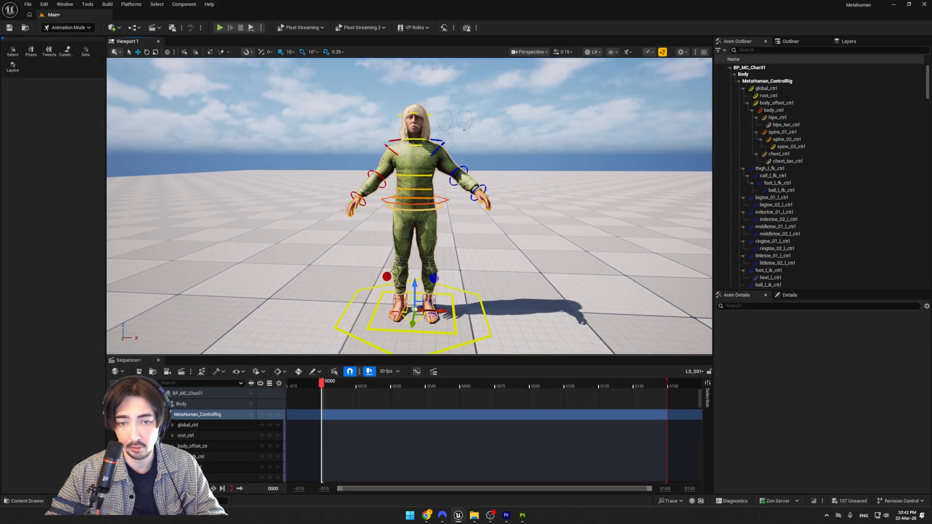
- Examine the MetaHuman rig's body_ctrl and right clavicle control on the character's upper body
click(410, 196)
mouse_move(414, 176)
mouse_down()
mouse_move(438, 205)
mouse_move(413, 199)
mouse_move(416, 179)
mouse_up()
scroll(415, 180, up, 10)
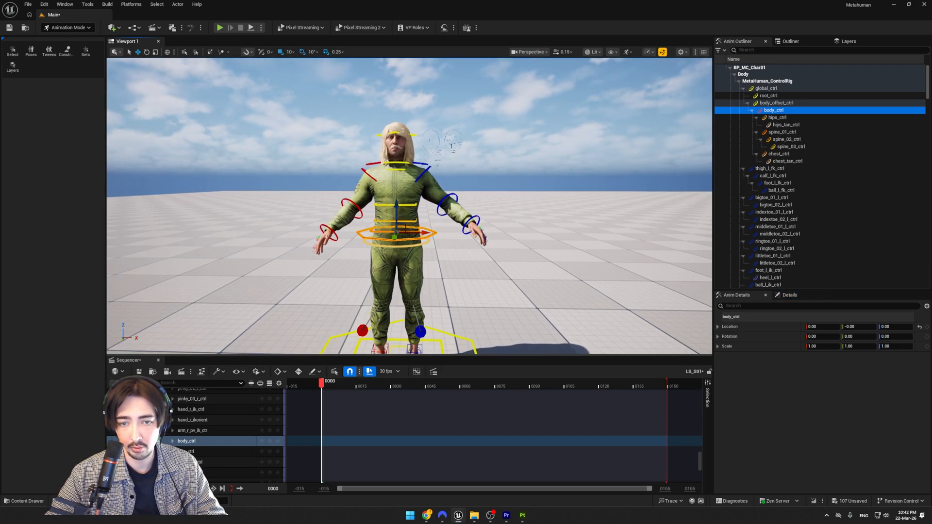
right_drag(343, 170, 336, 186)
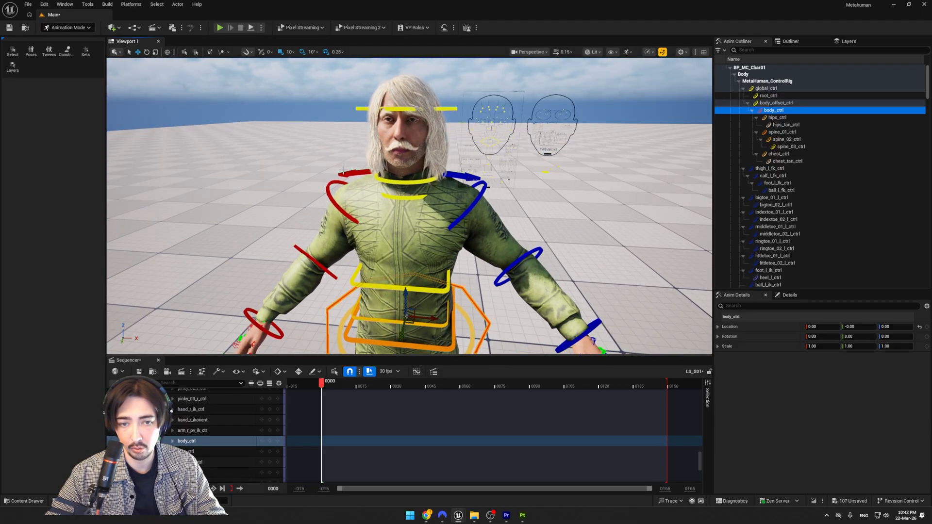
click(350, 174)
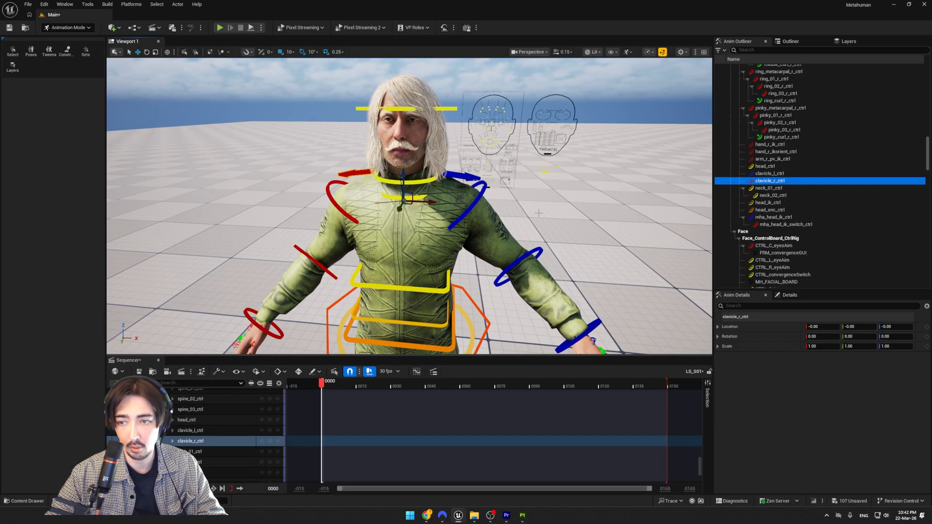
- Switch both arms to IK by enabling arm_l_fk_ik_switch and arm_r_fk_ik_switch on global_ctrl
drag(929, 157, 930, 81)
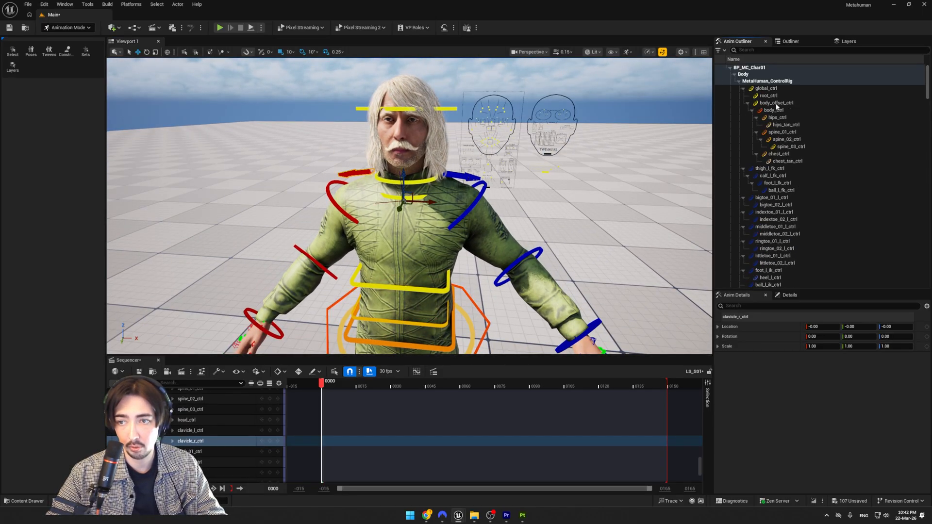
click(765, 89)
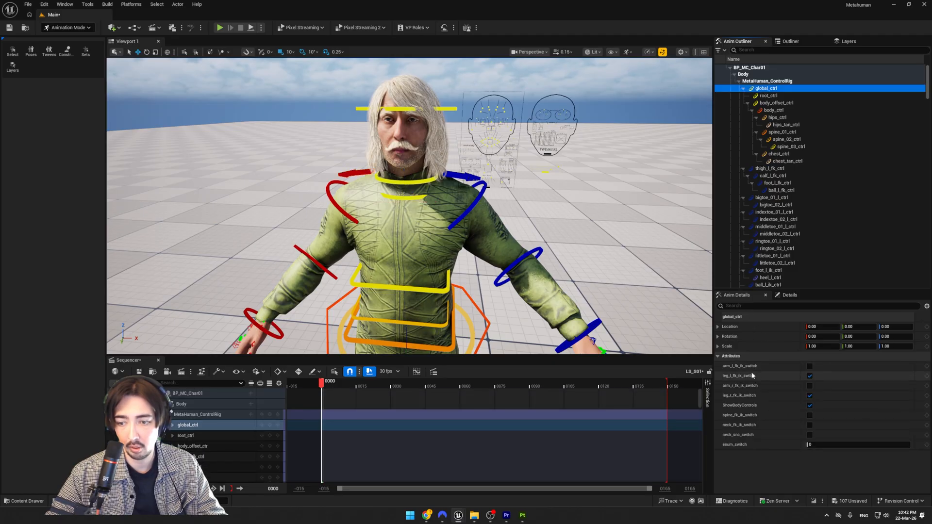
click(809, 366)
click(809, 386)
- Try raising the left hand's IK control, undo the move, and test the right hand's IK control
click(522, 236)
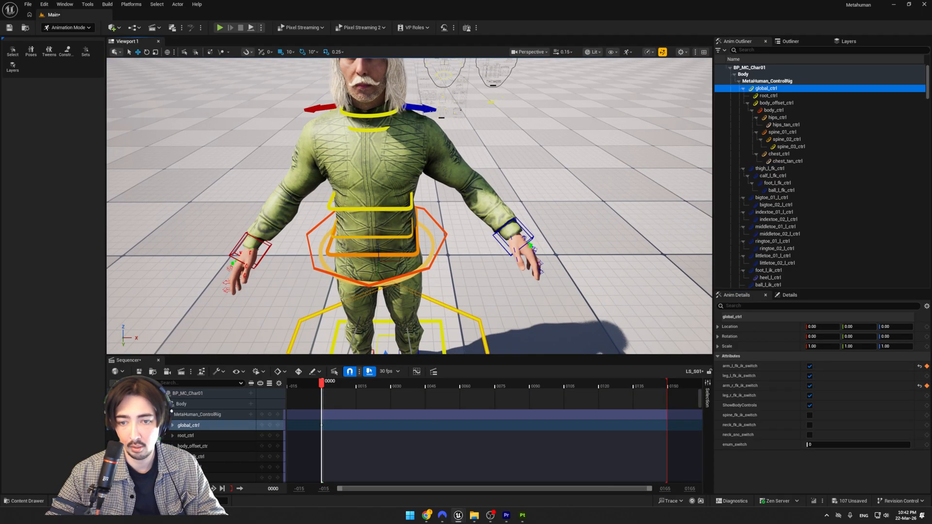
drag(514, 237, 536, 190)
key(ctrl+z)
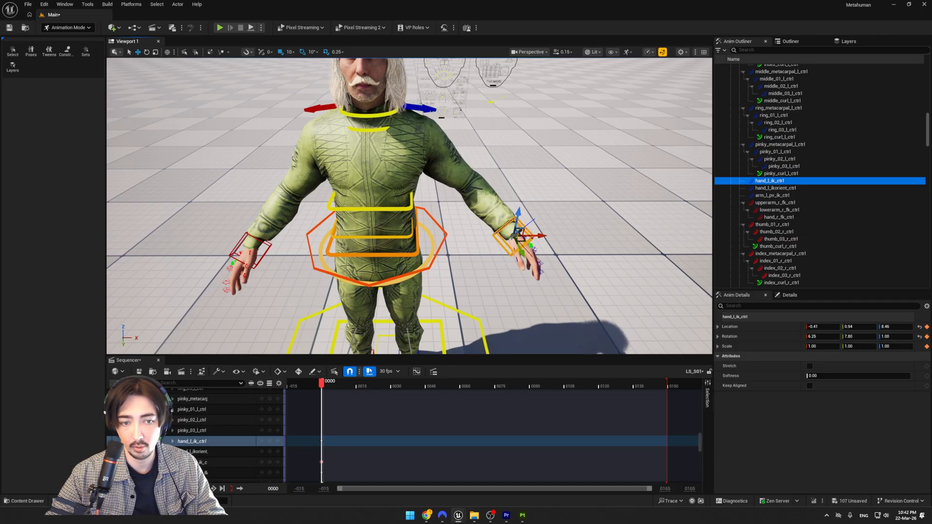
click(239, 248)
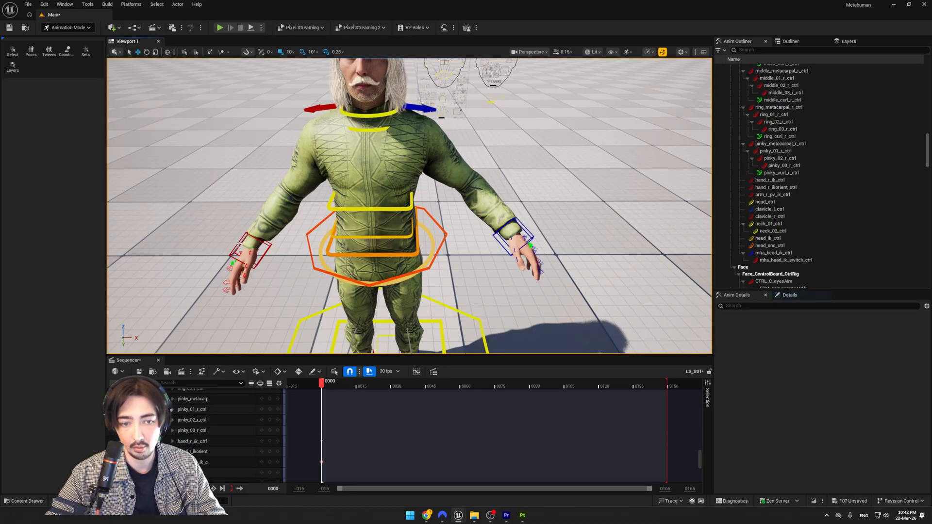
click(250, 251)
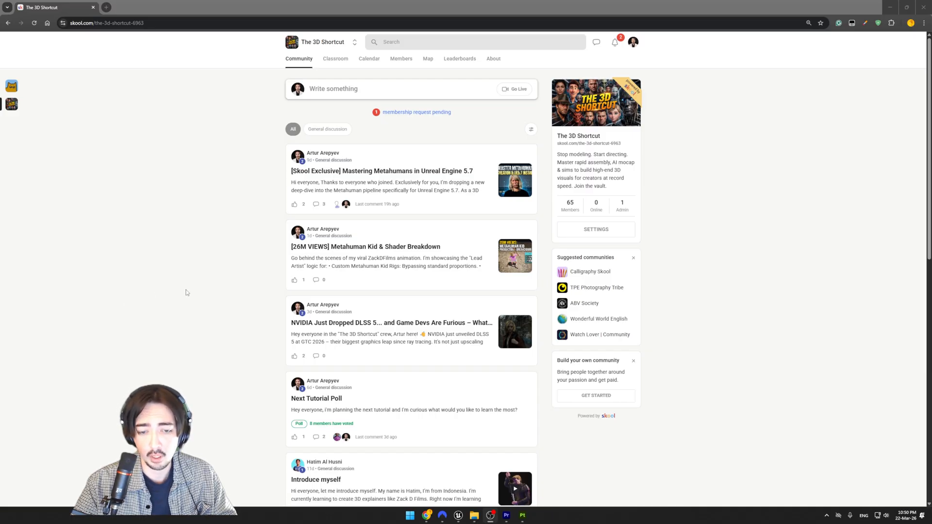
- In the browser, view the Classroom courses of The 3D Shortcut community on Skool and return to its Community feed
scroll(185, 290, down, 6)
middle_drag(192, 308, 201, 245)
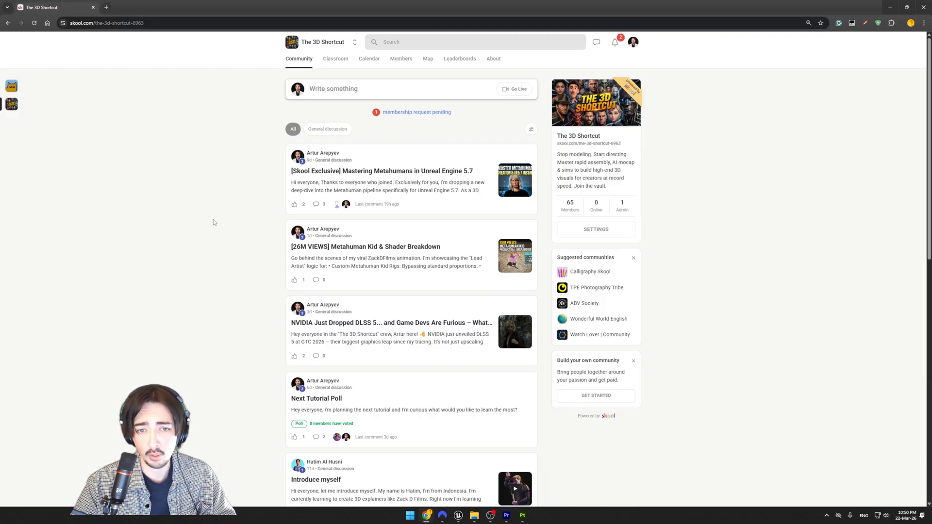
scroll(216, 243, down, 1)
scroll(217, 250, up, 1)
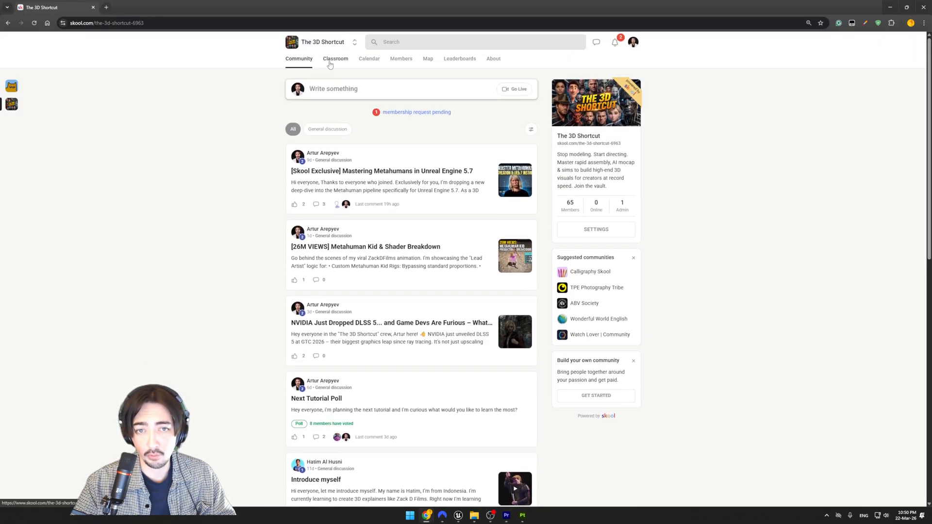
click(330, 63)
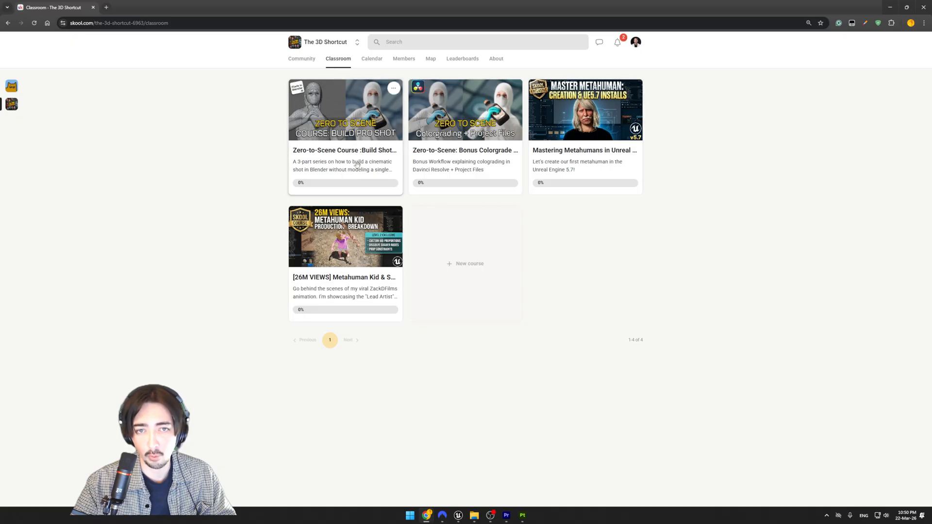
click(302, 59)
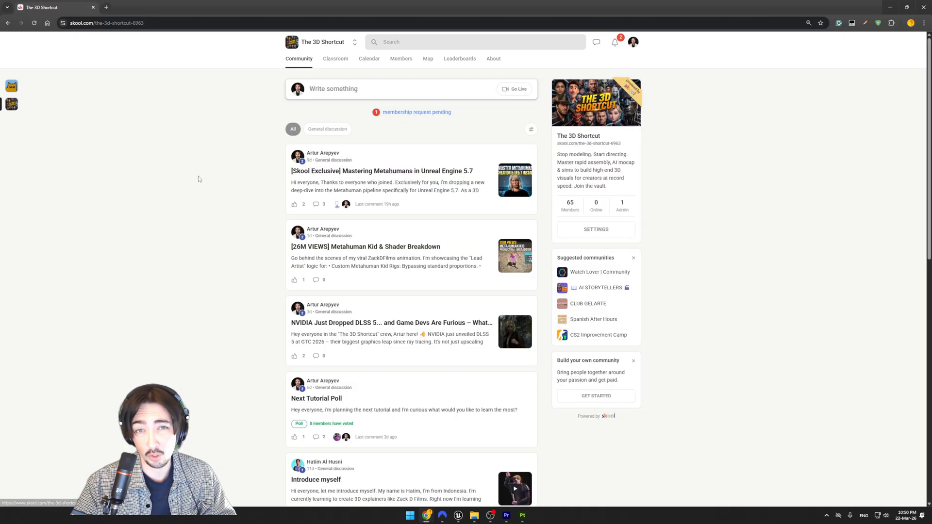